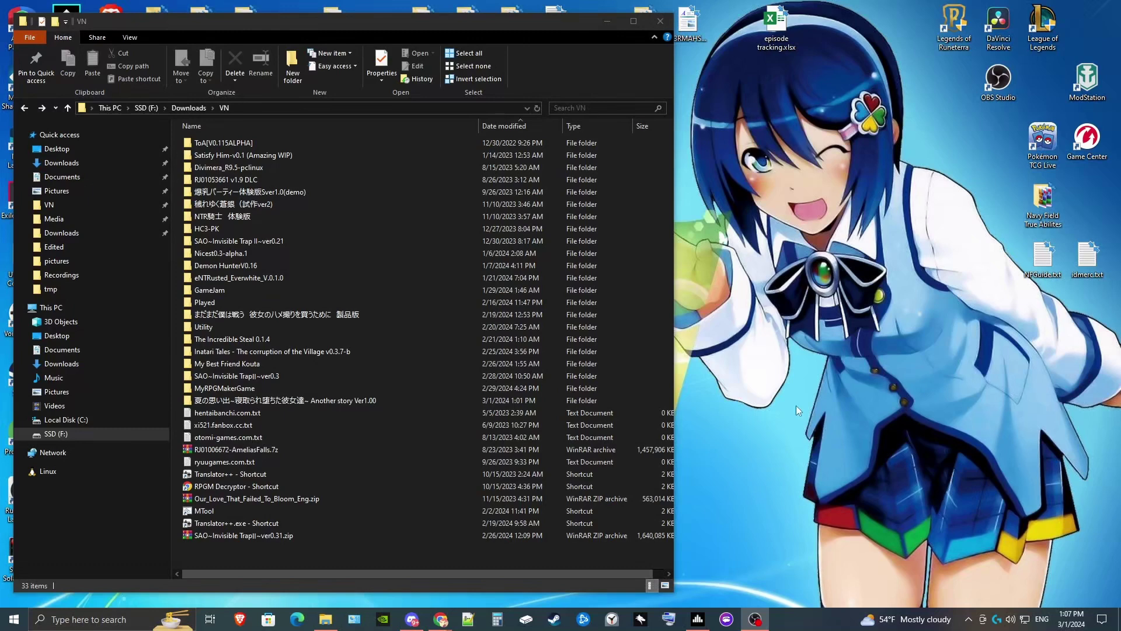
Launch MTool and load Game.exe from the "夏の思い出~寝取られ堕ちた彼女達~ Another story Ver1.00" folder into it to start the game
double_click(264, 508)
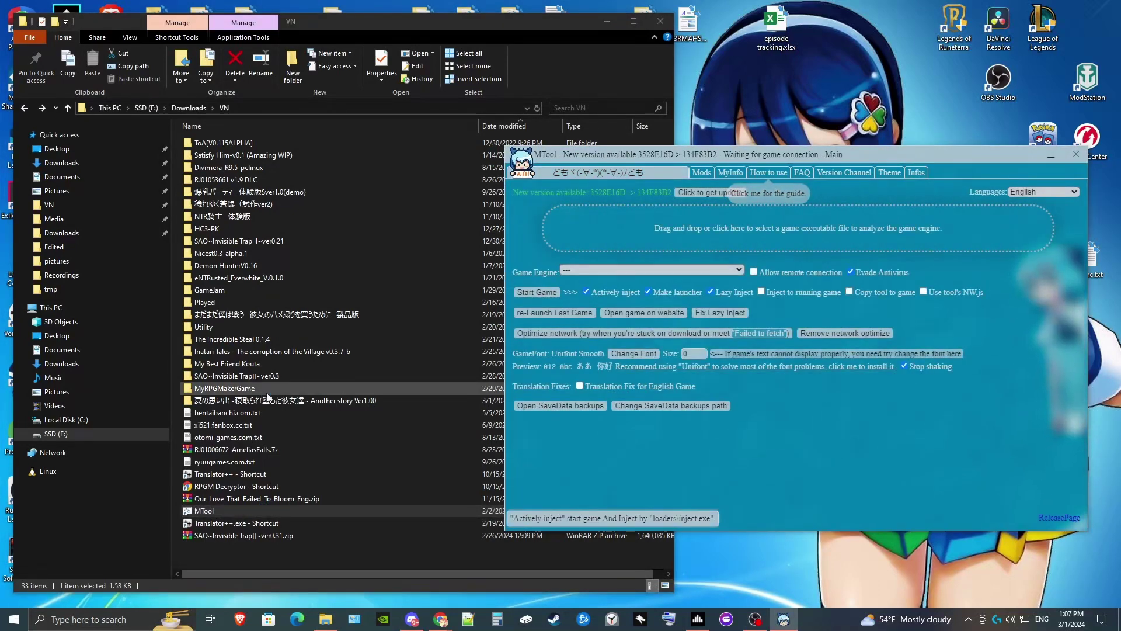
double_click(289, 400)
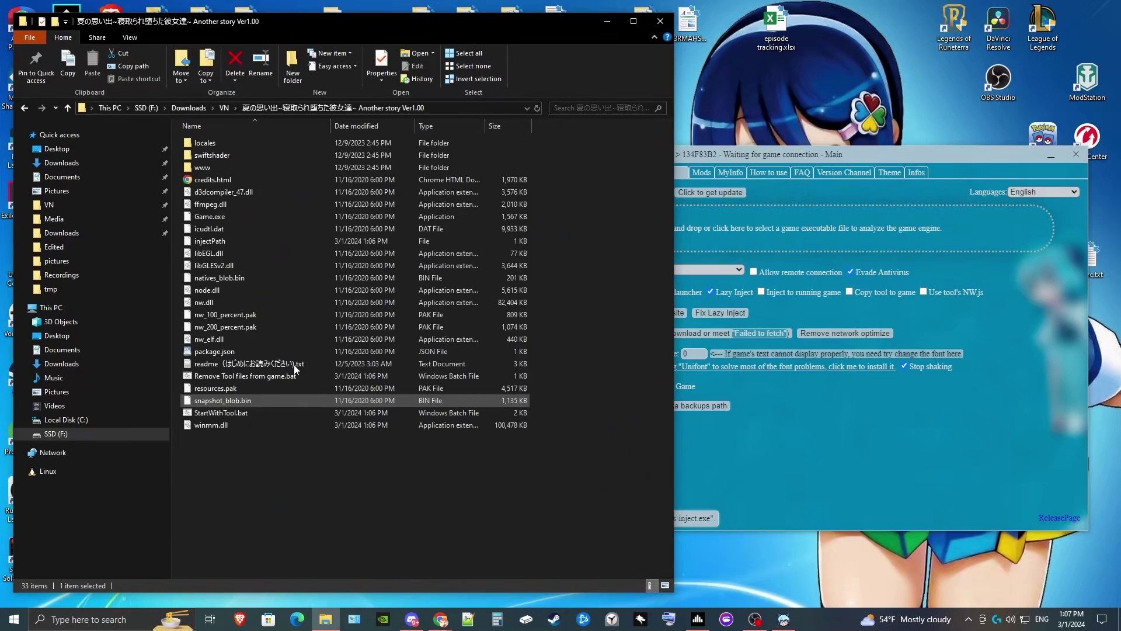
left_click_drag(210, 217, 818, 236)
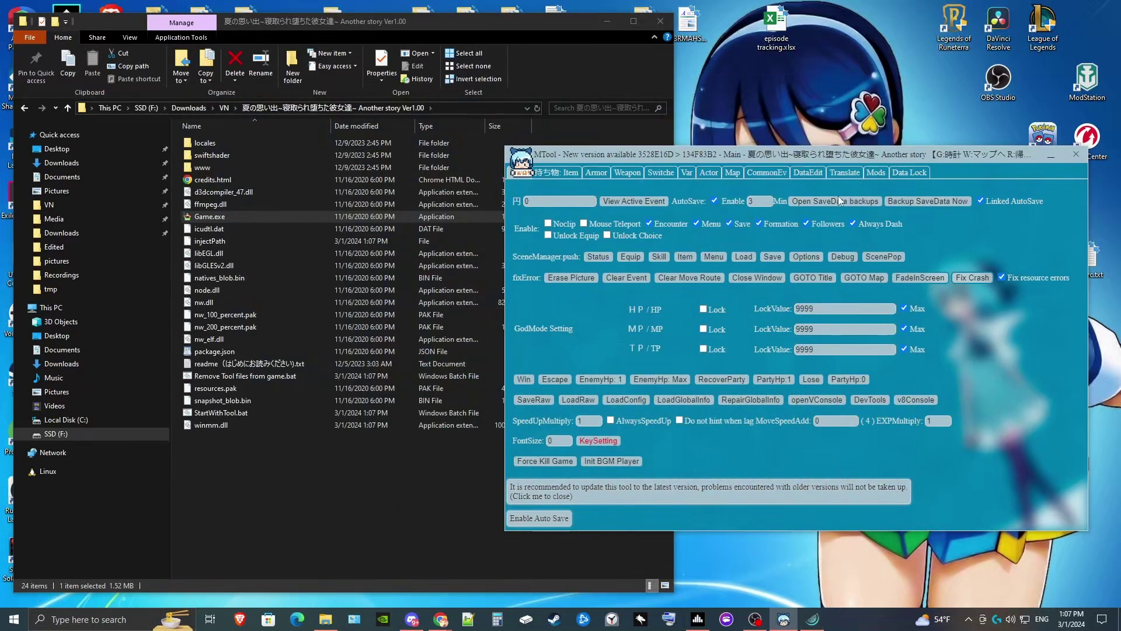
Export the game's original text needing translation to ManualTransFile.json from MTool's translation options
left_click(847, 173)
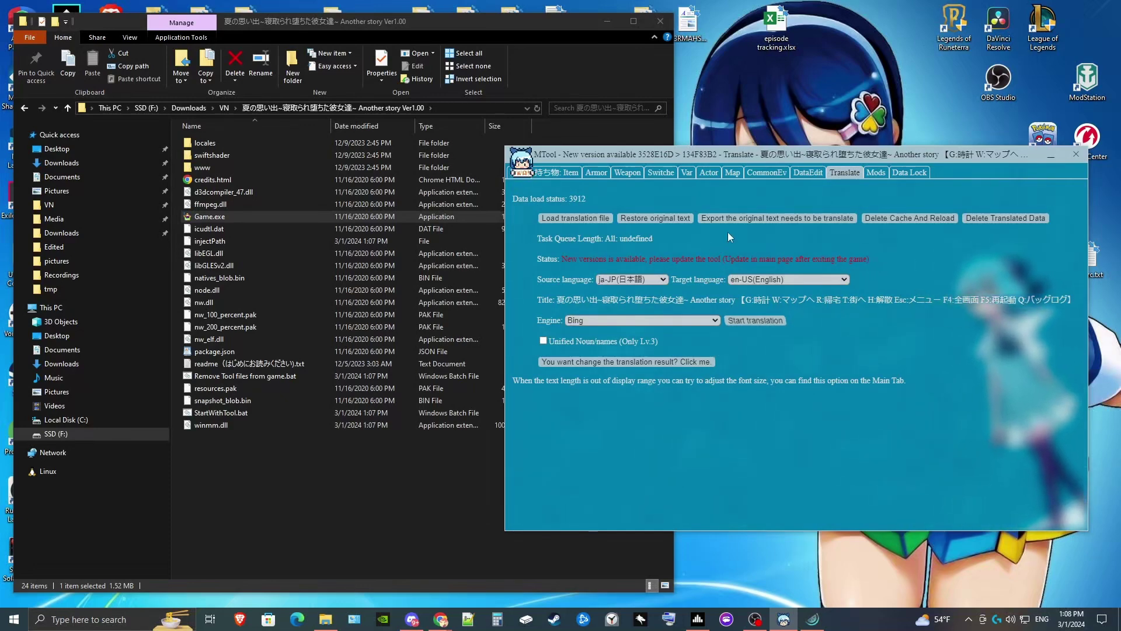
left_click(786, 215)
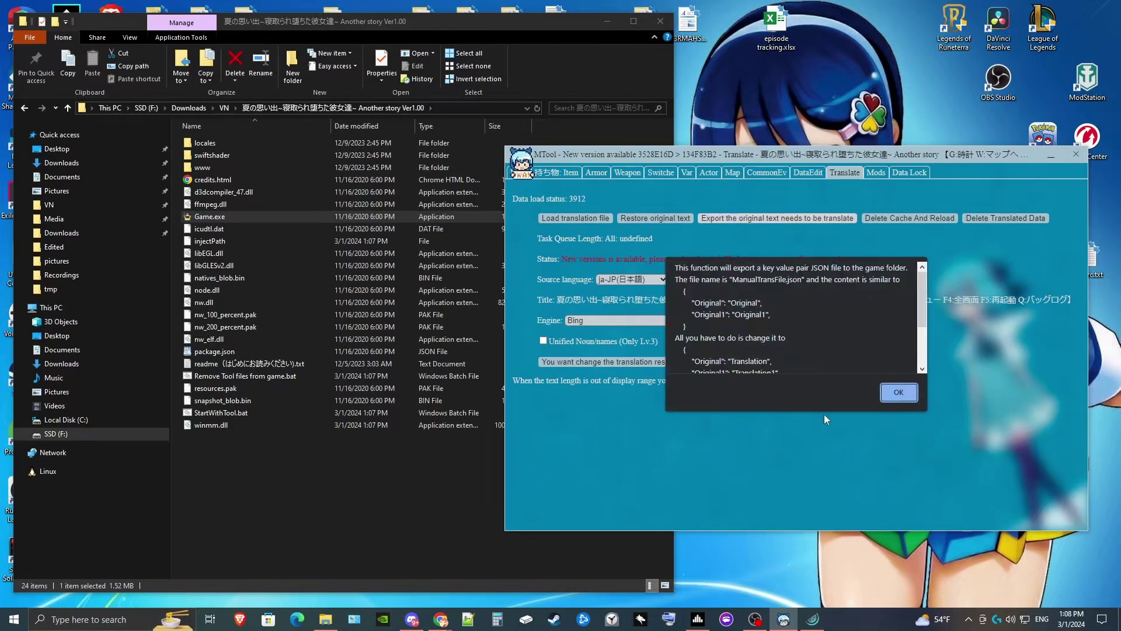
mouse_move(924, 299)
left_mouse_down()
mouse_move(923, 351)
mouse_move(925, 292)
left_mouse_up()
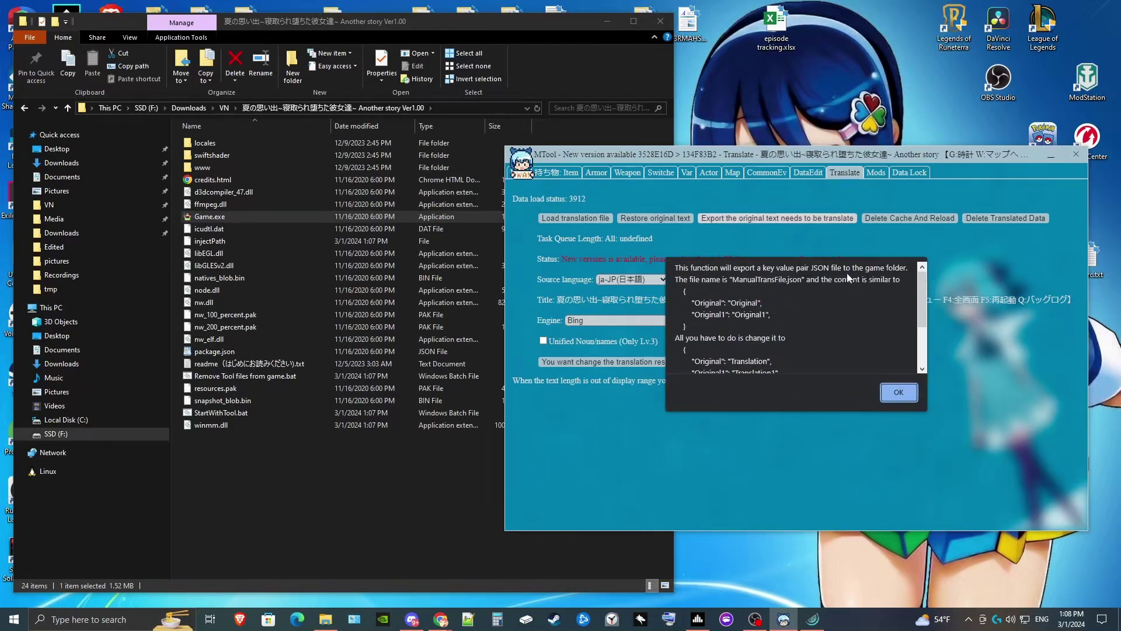
left_click(897, 392)
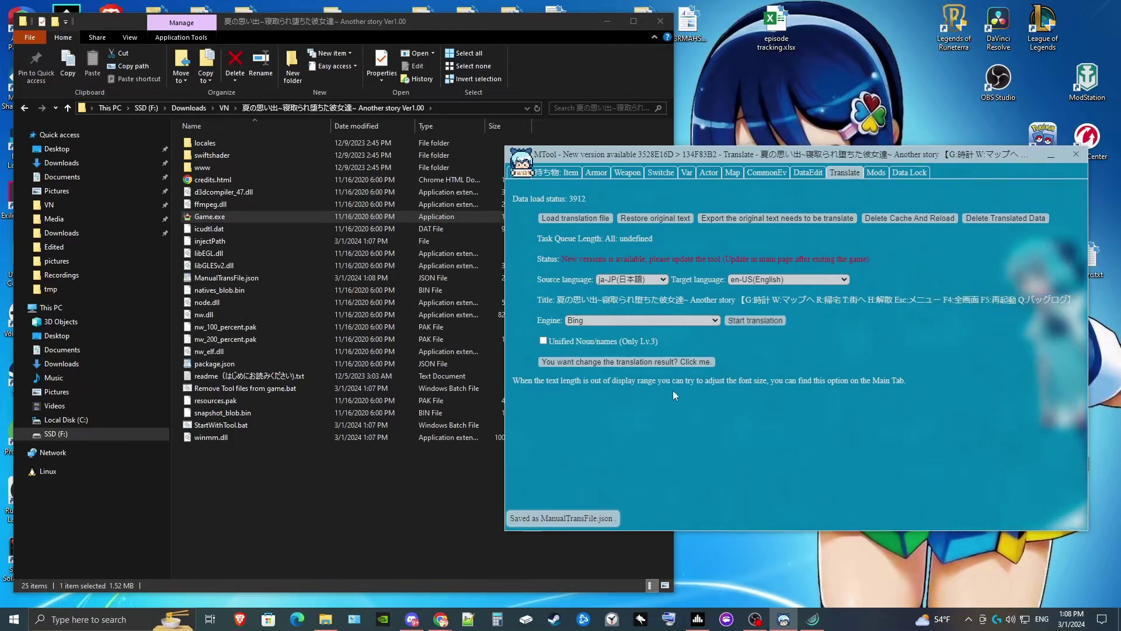
Switch to File Explorer and create a folder named MTL inside the game folder
left_click(324, 498)
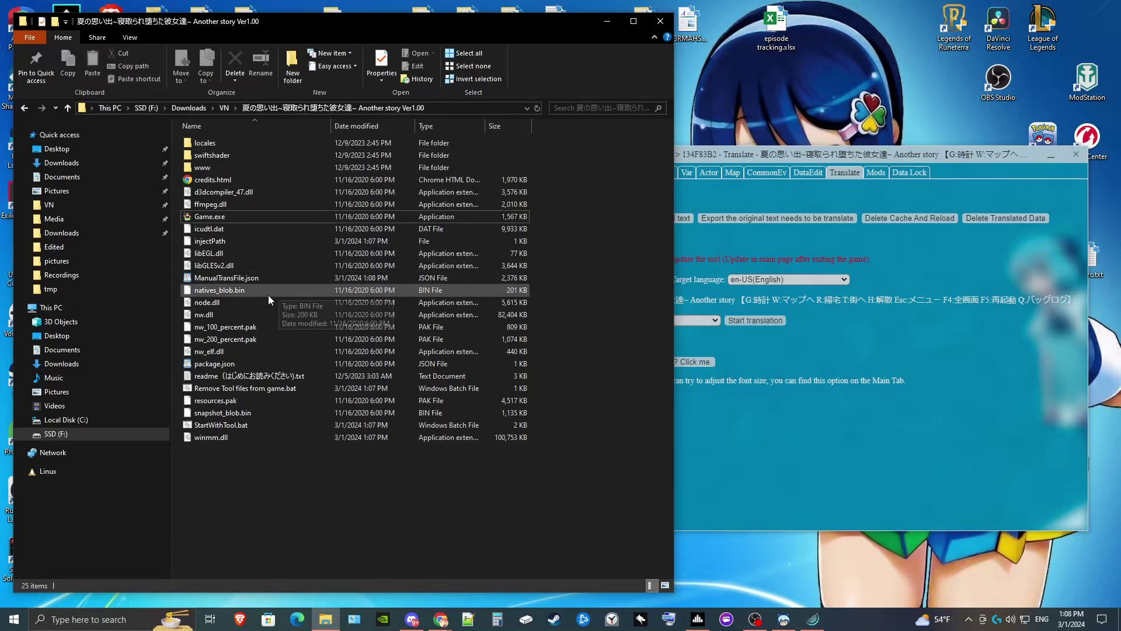
left_click(240, 279)
left_click(270, 510)
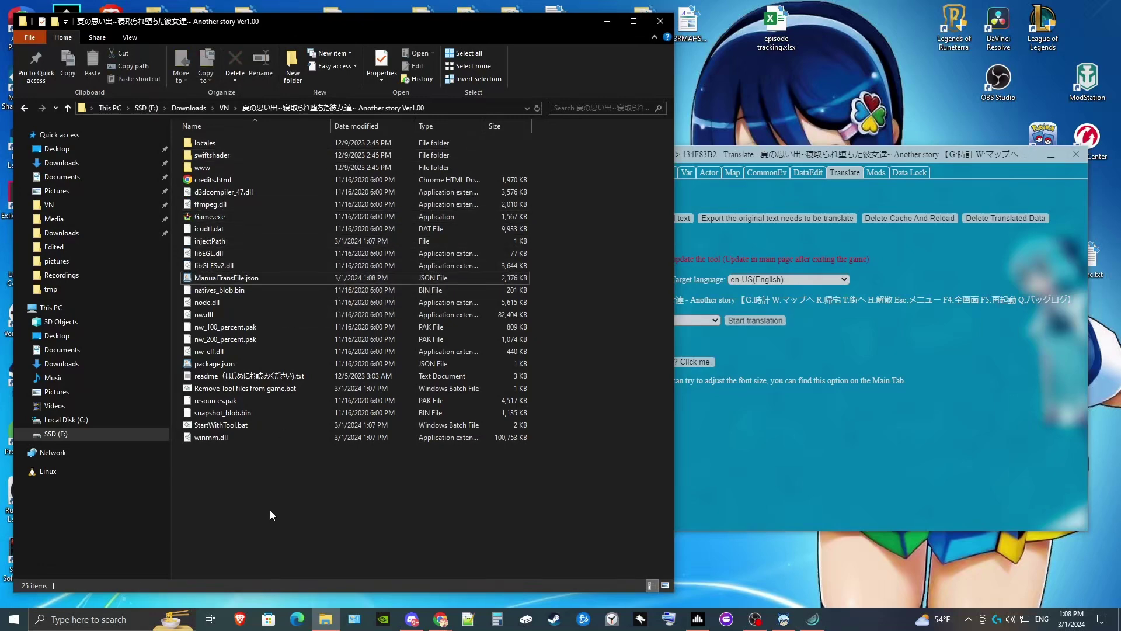
right_click(269, 474)
mouse_move(392, 450)
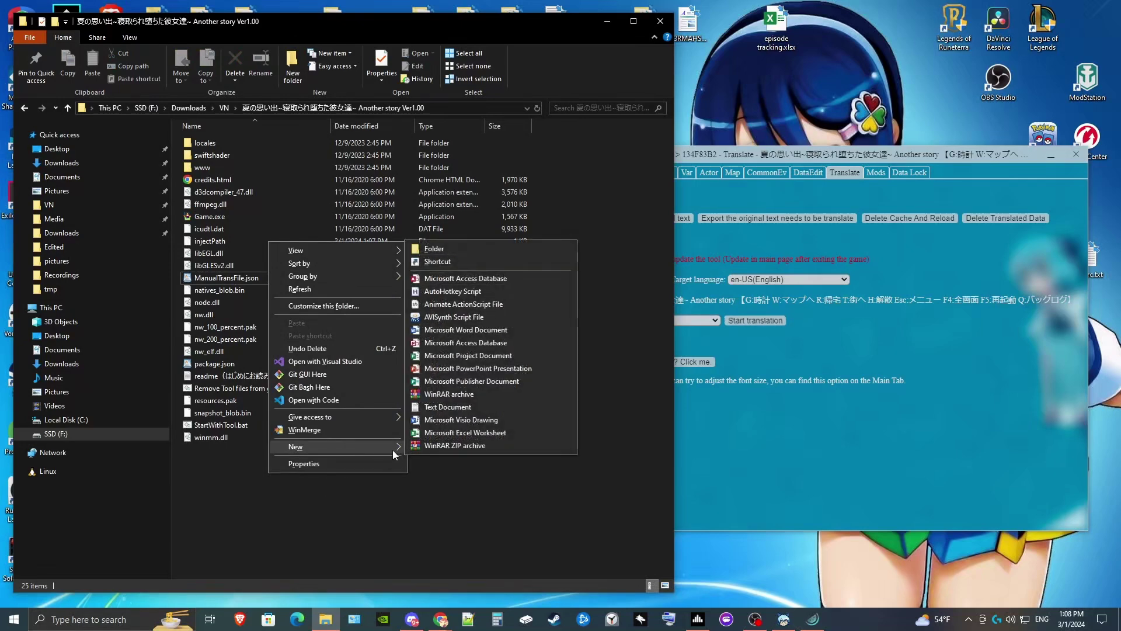
left_click(462, 249)
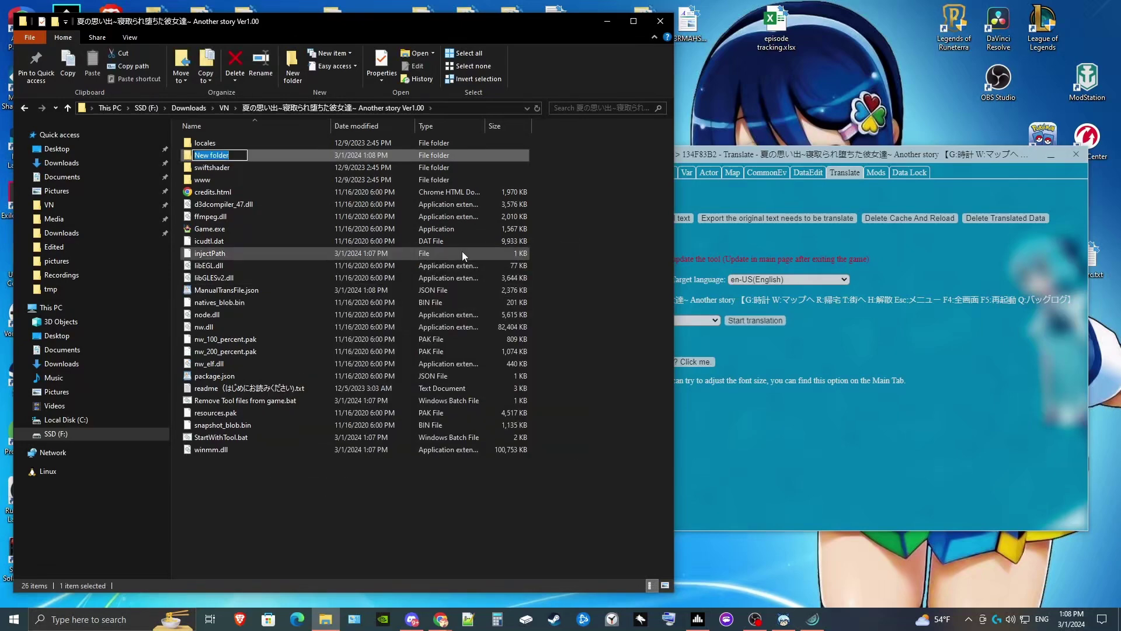
type("MTL")
key("Return")
Move ManualTransFile.json into the MTL folder and open that folder
left_click(223, 217)
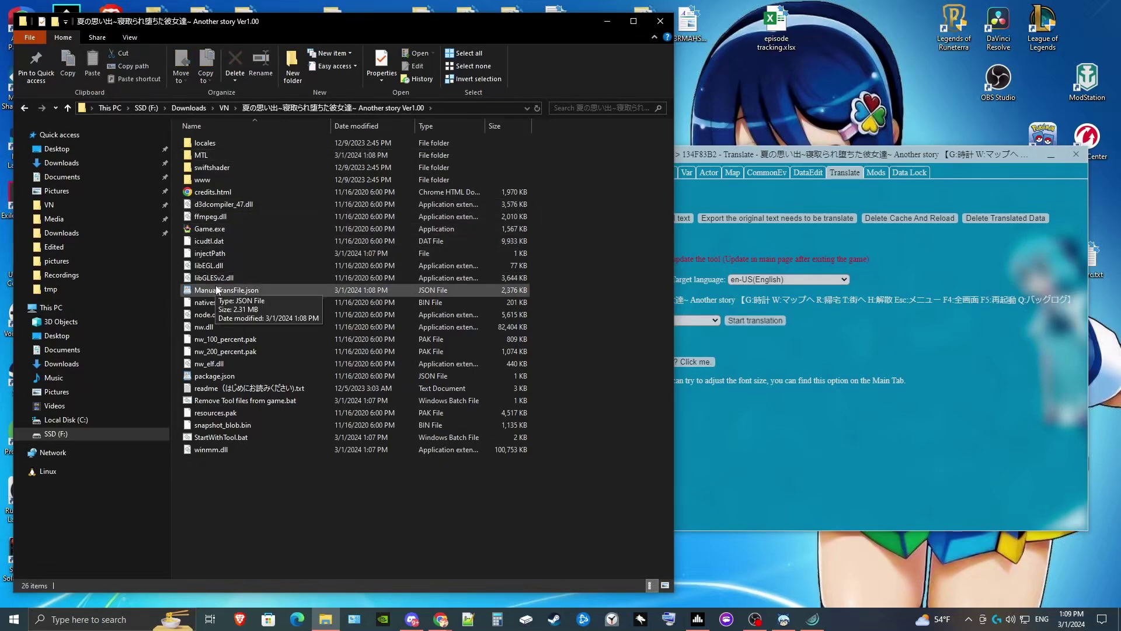
left_click_drag(216, 288, 233, 153)
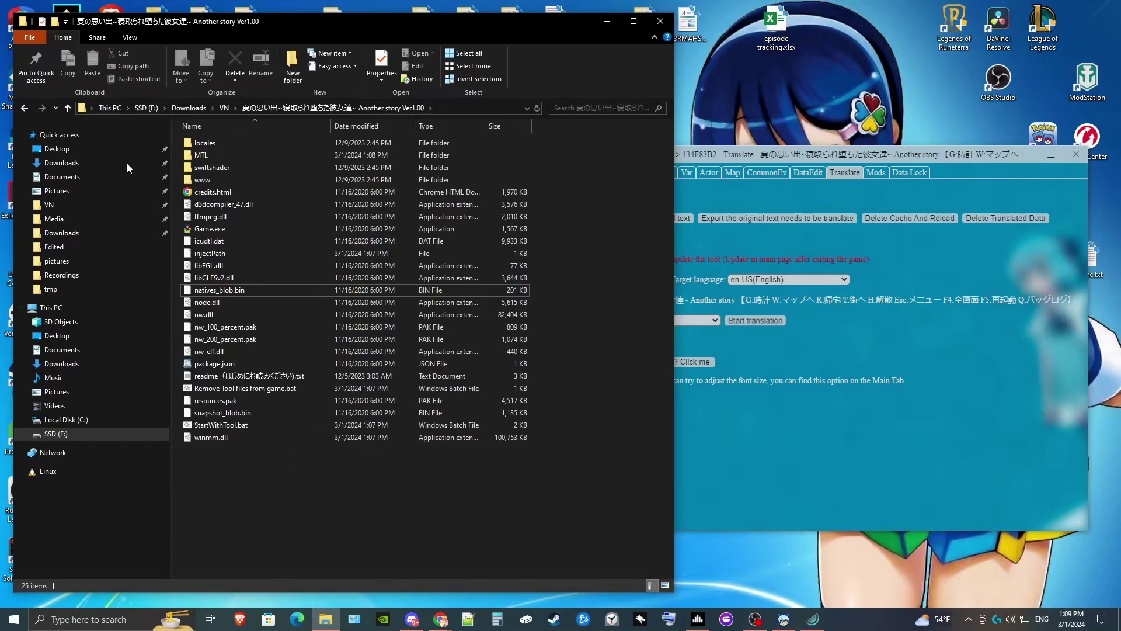
double_click(214, 154)
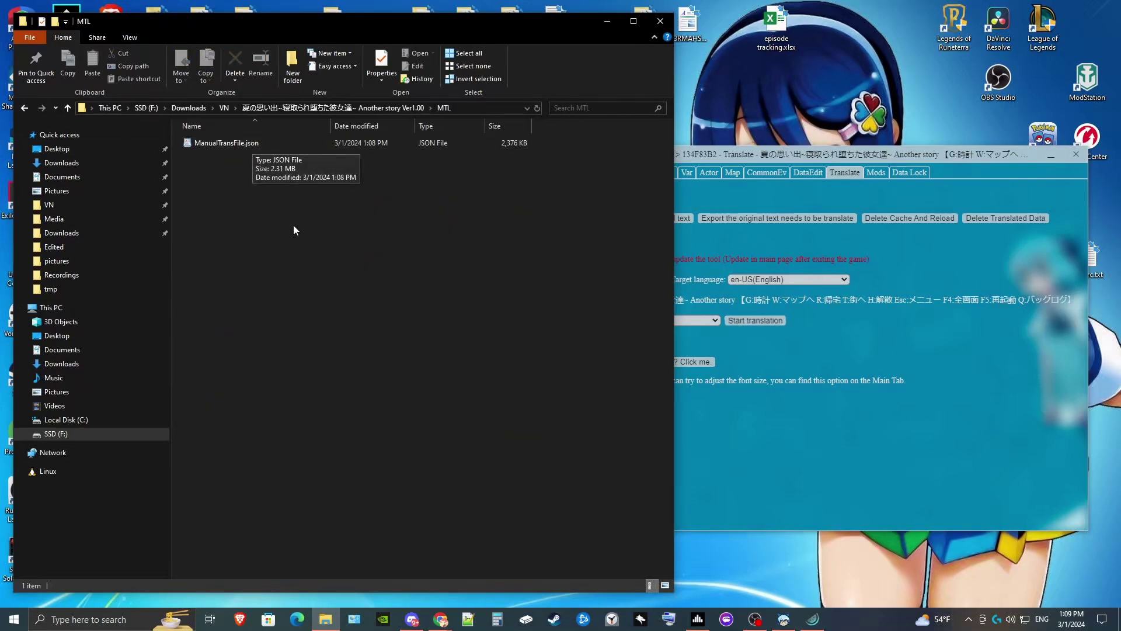
Launch Translator++ from its .exe shortcut in the VN folder and dismiss the update information
left_click(224, 108)
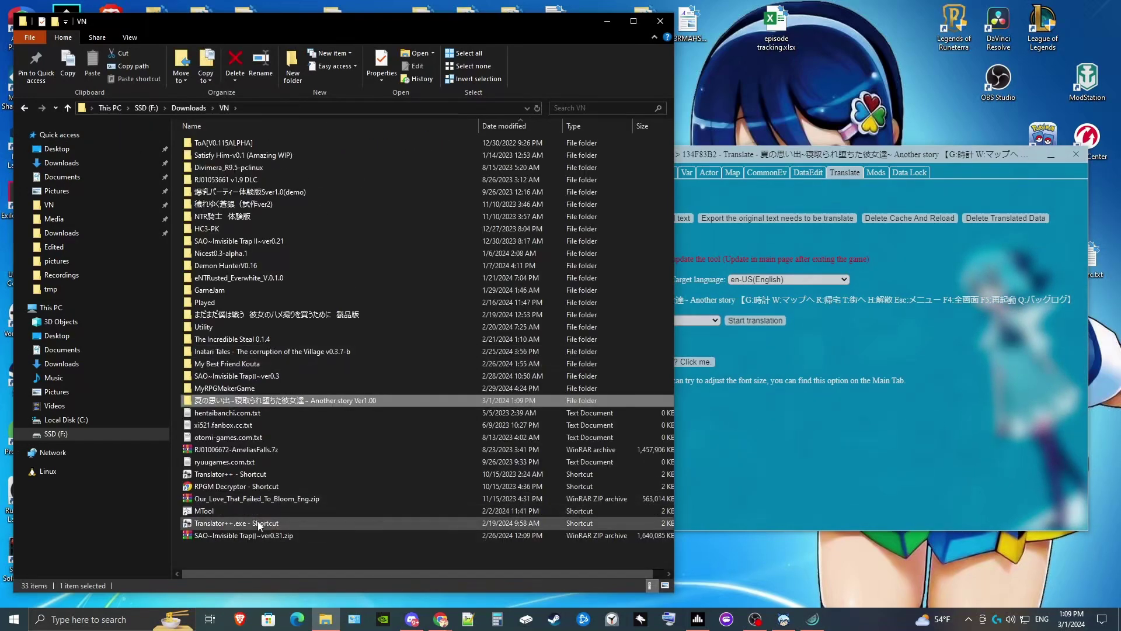
double_click(258, 521)
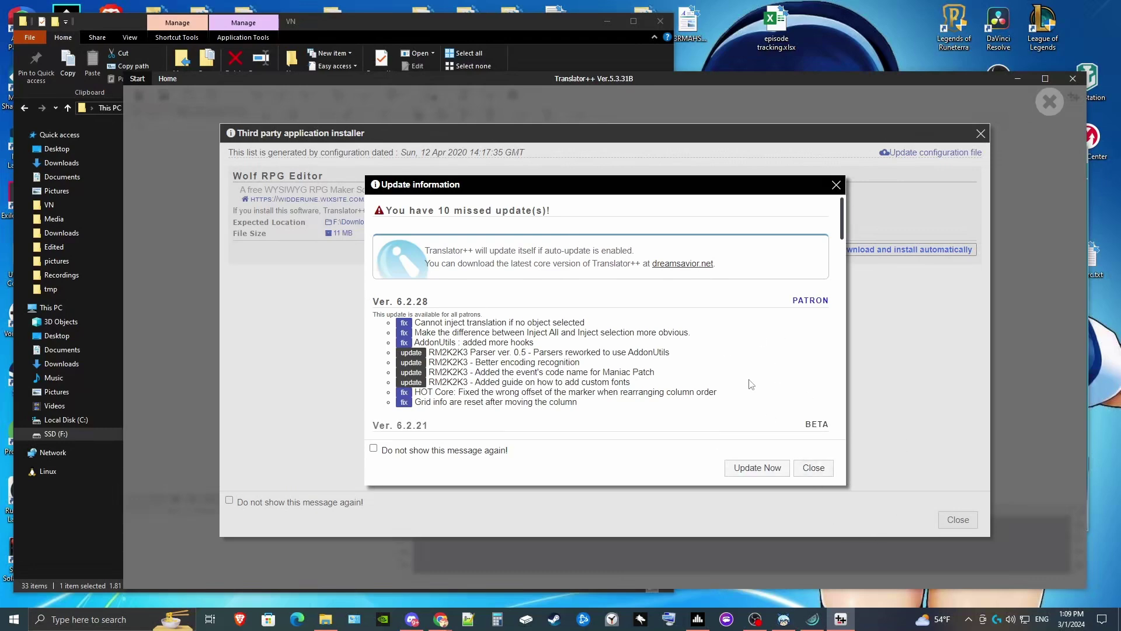
left_click(818, 473)
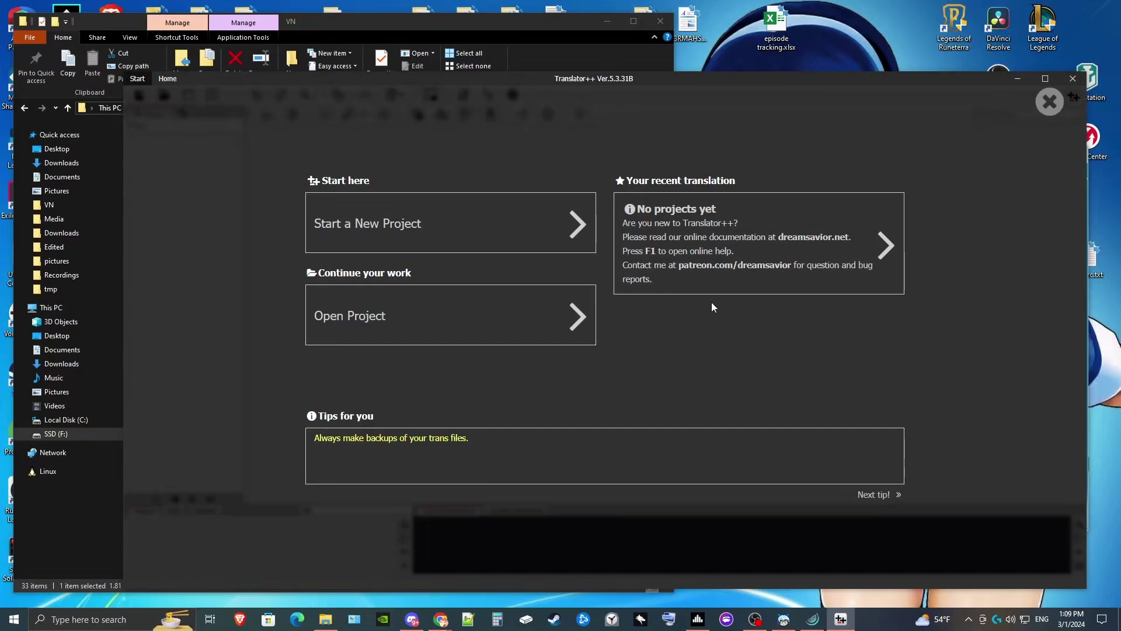
Start a new project that parses scripts with a custom parser, loading "mtool parser model.tpm" as the parser model
left_click(543, 243)
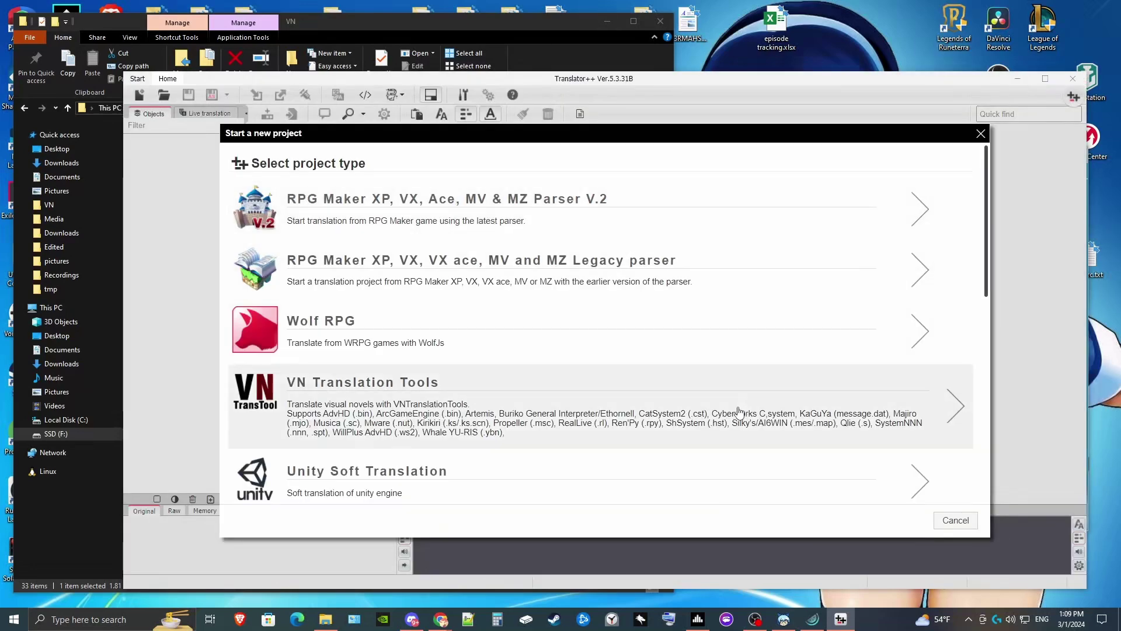
left_click_drag(986, 214, 1019, 463)
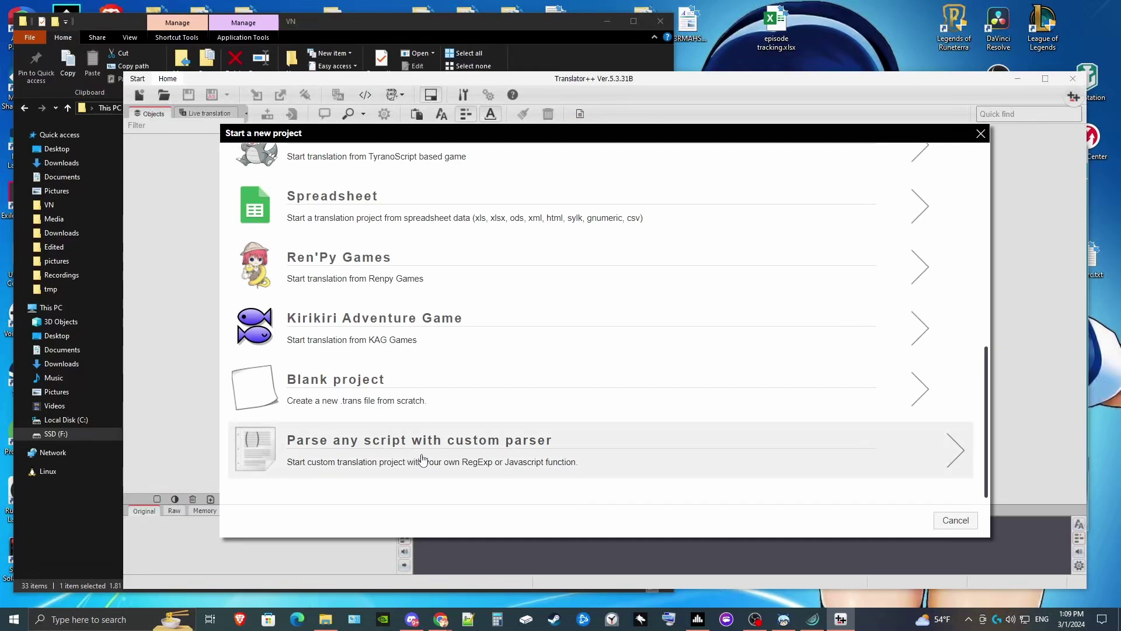
left_click(597, 467)
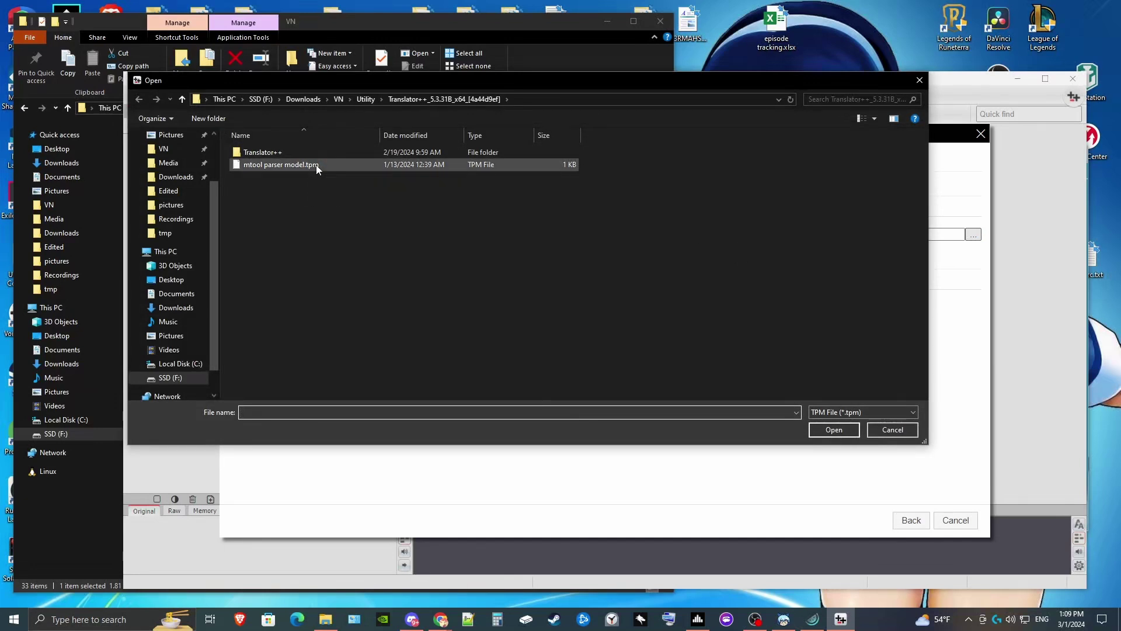
left_click(314, 168)
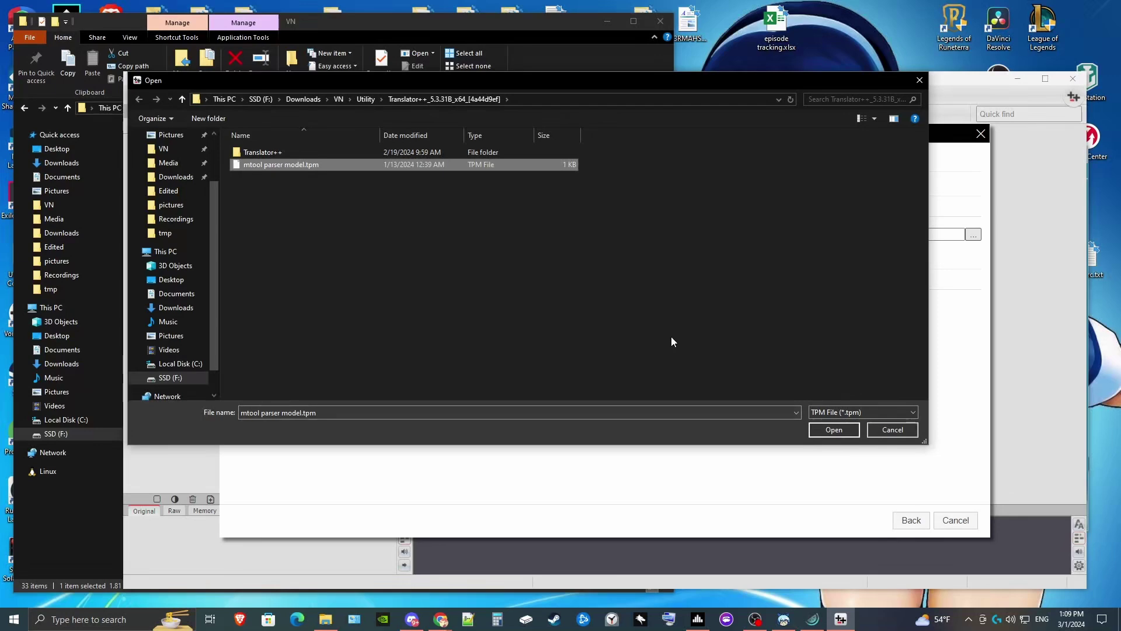
left_click(825, 431)
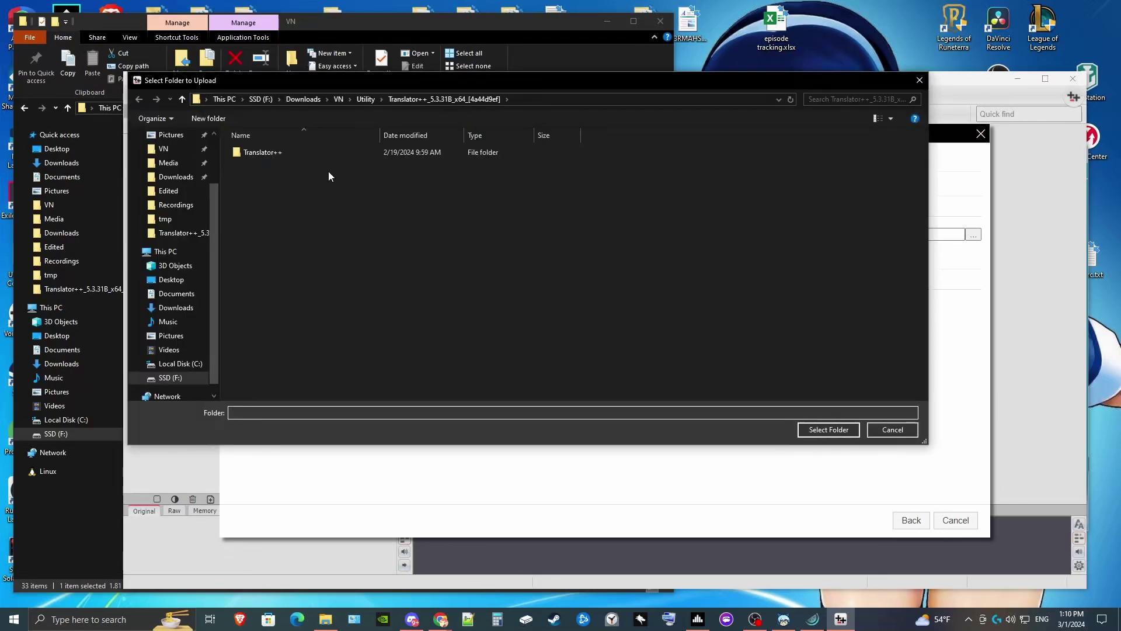
Select the MTL folder inside the "夏の思い出" game folder as the project source and create the project
left_click(344, 99)
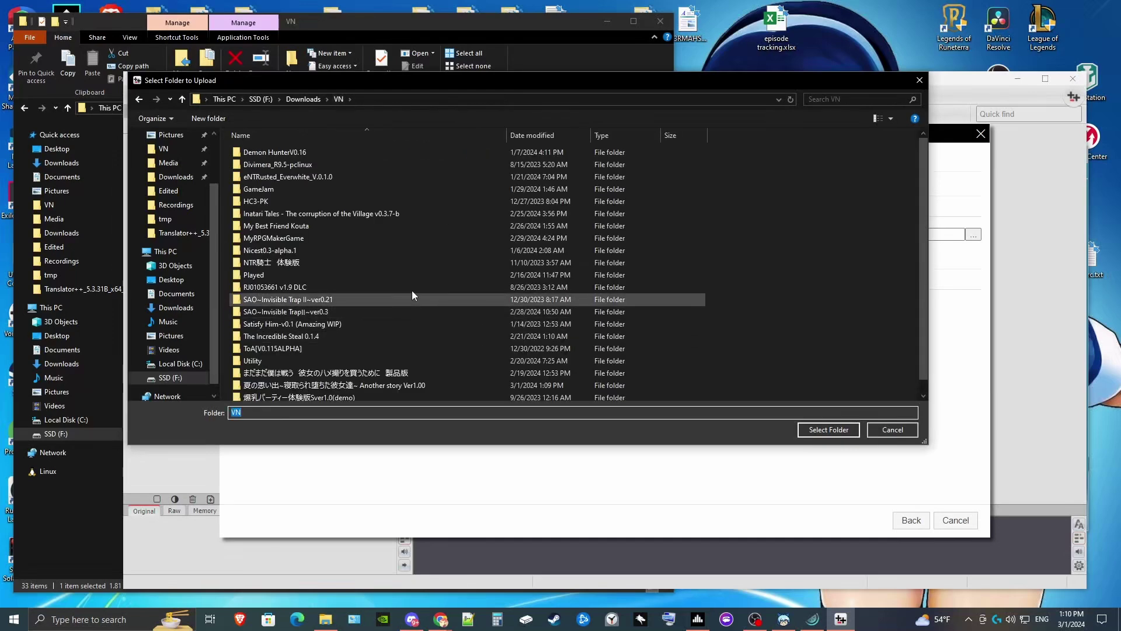
scroll(409, 315, "down", 2)
left_click(399, 370)
double_click(400, 374)
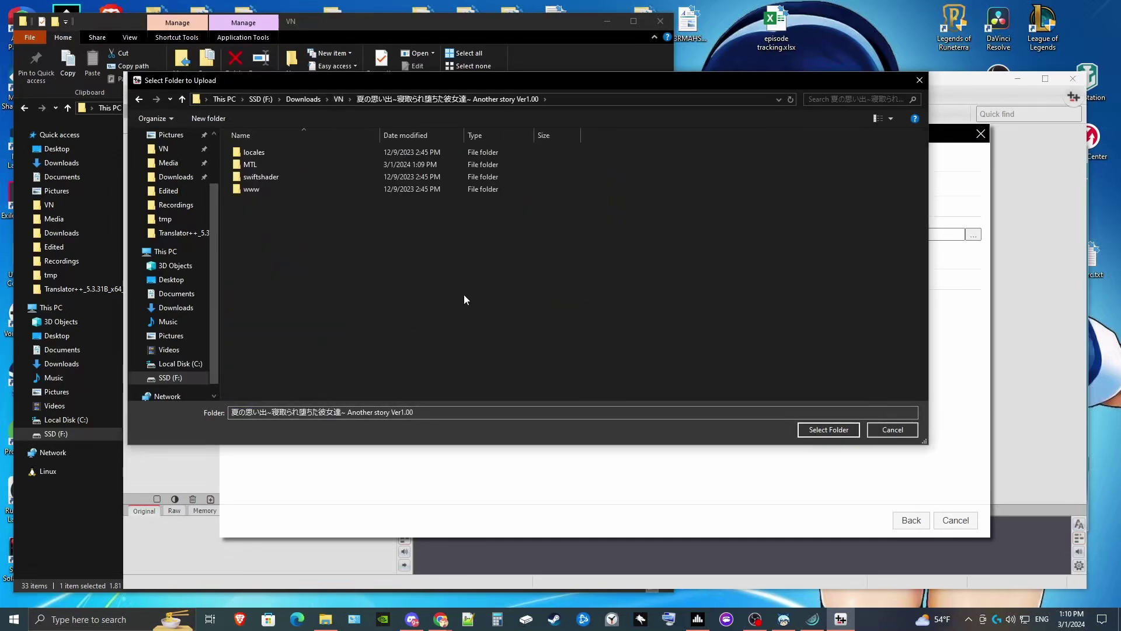
left_click(265, 168)
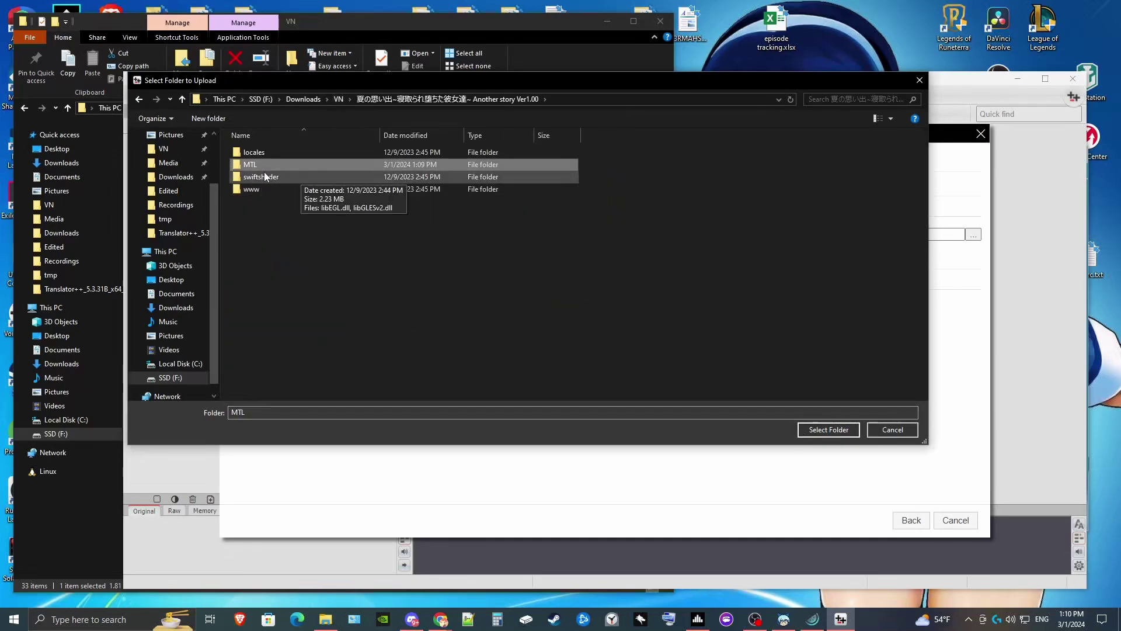
left_click(828, 429)
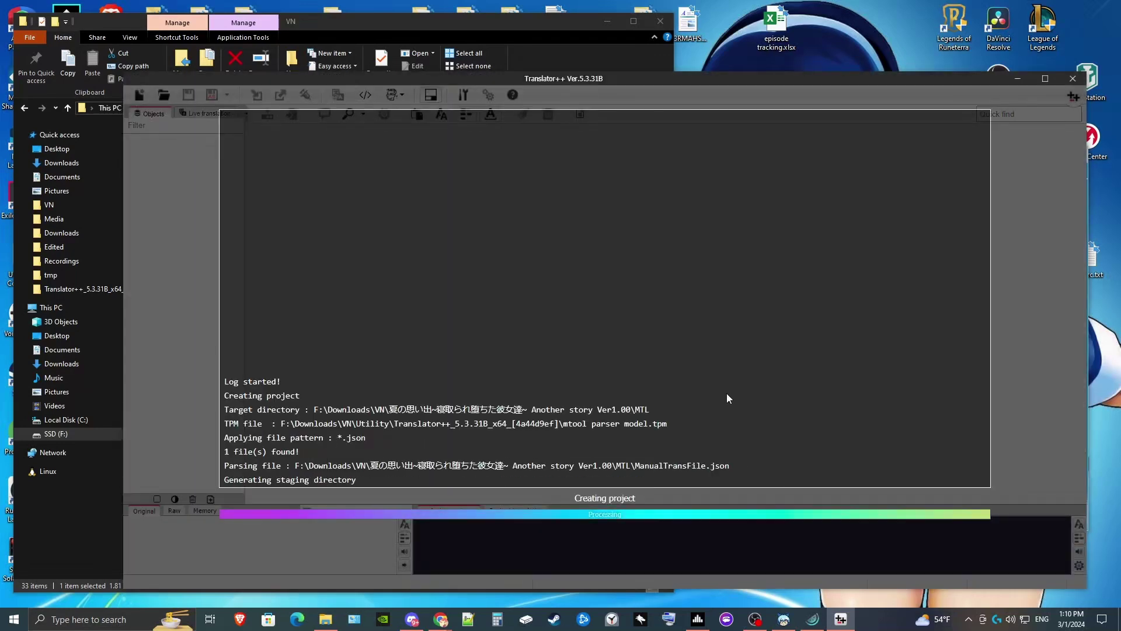
left_click(605, 539)
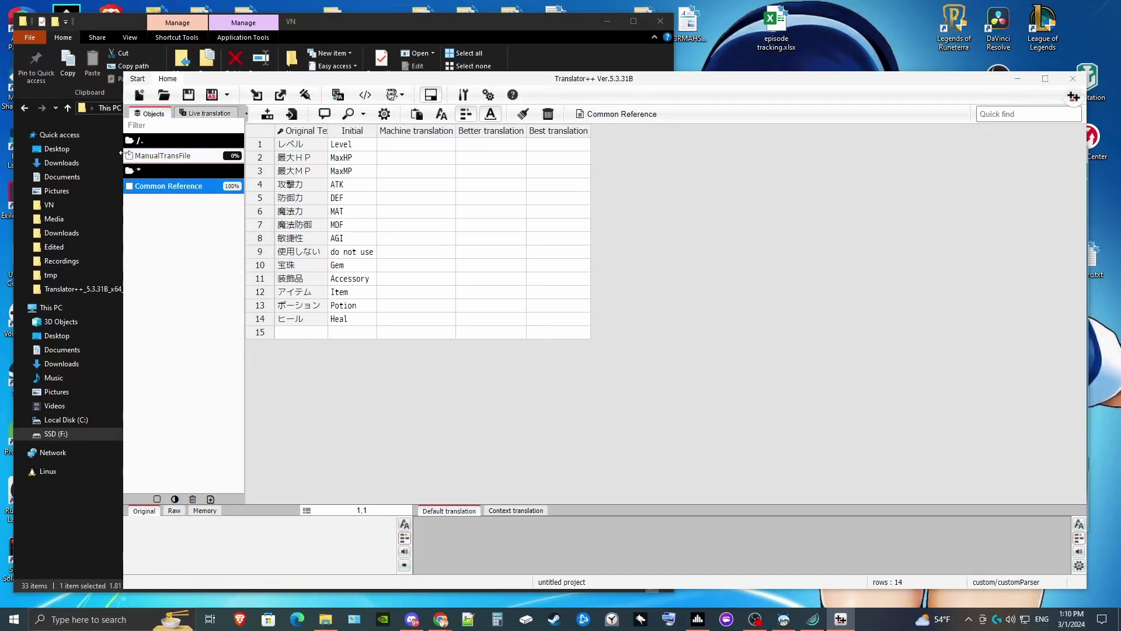
Open the ManualTransFile object, widen its Original Text column and look through the rows
left_click(176, 157)
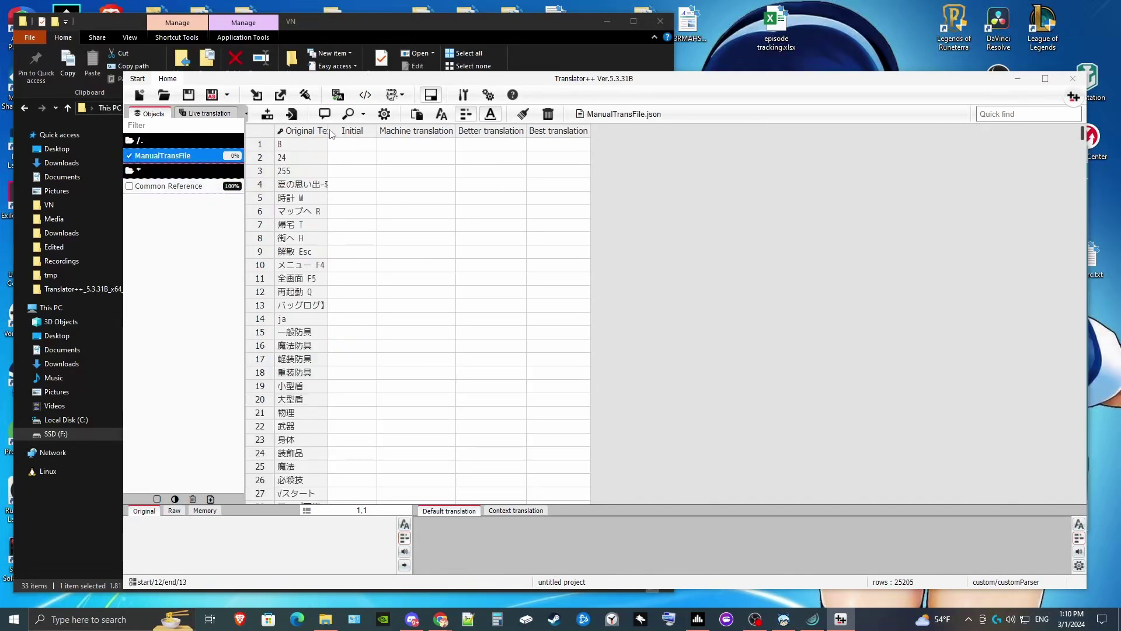
left_click_drag(326, 130, 418, 131)
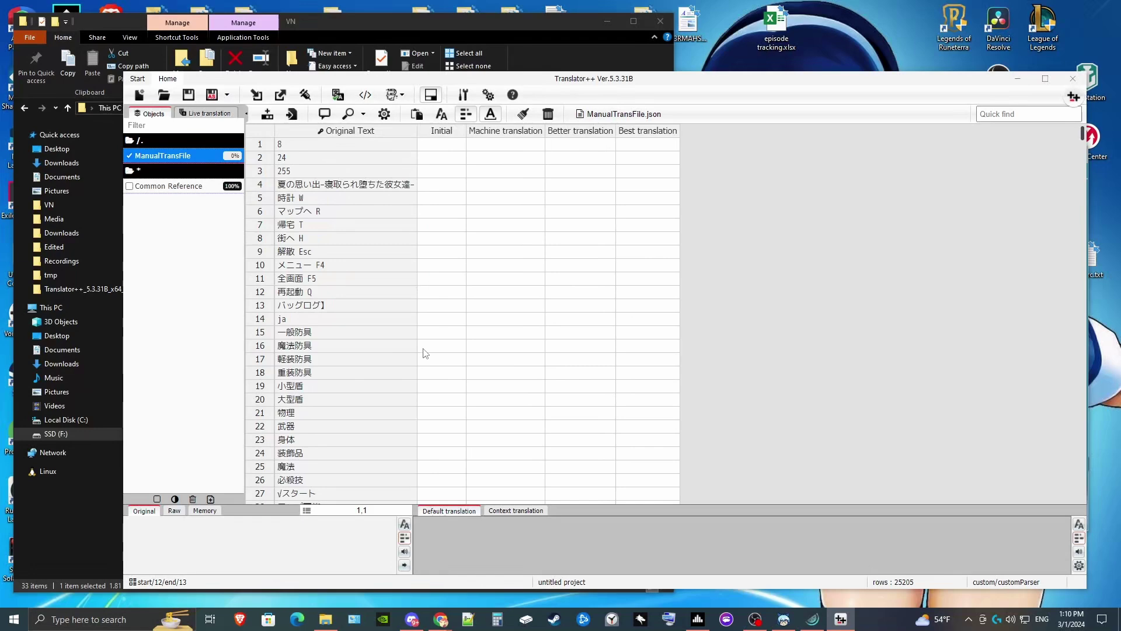
scroll(425, 353, "down", 11)
scroll(458, 320, "up", 11)
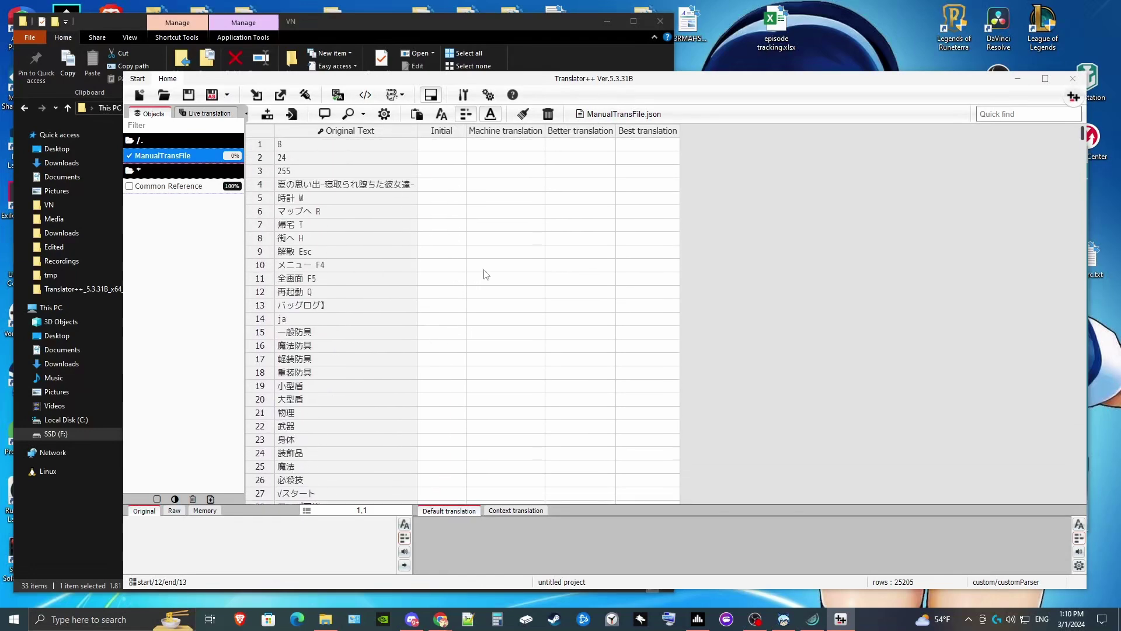
Batch-translate the Original Text column with Google into the Machine translation column and close the finished translation log
left_click(338, 95)
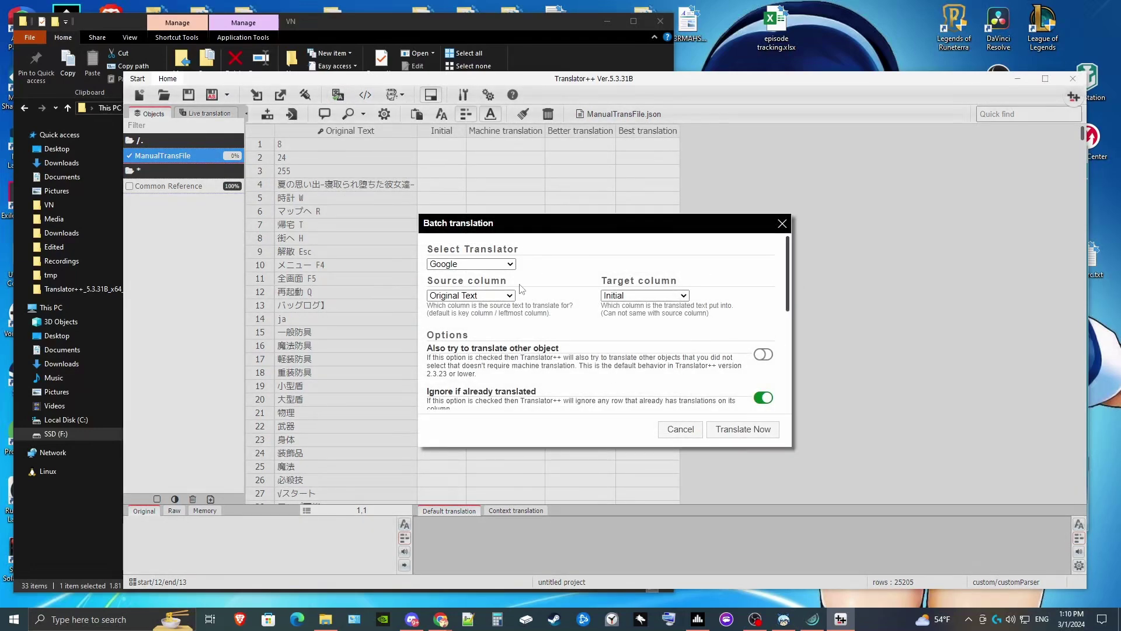
left_click(511, 264)
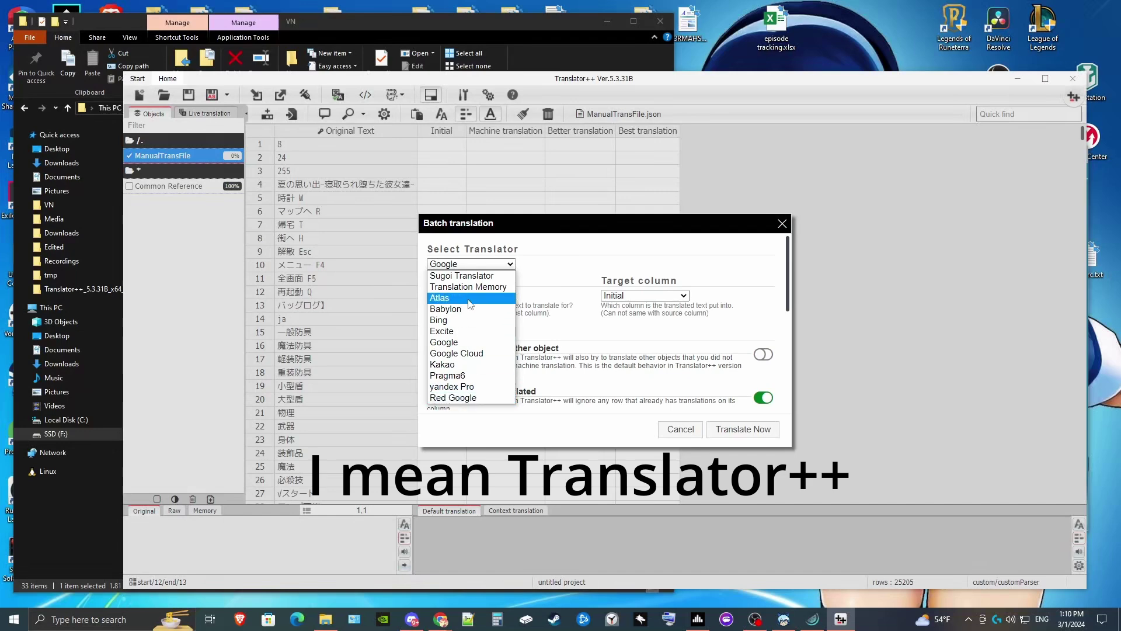
left_click(479, 345)
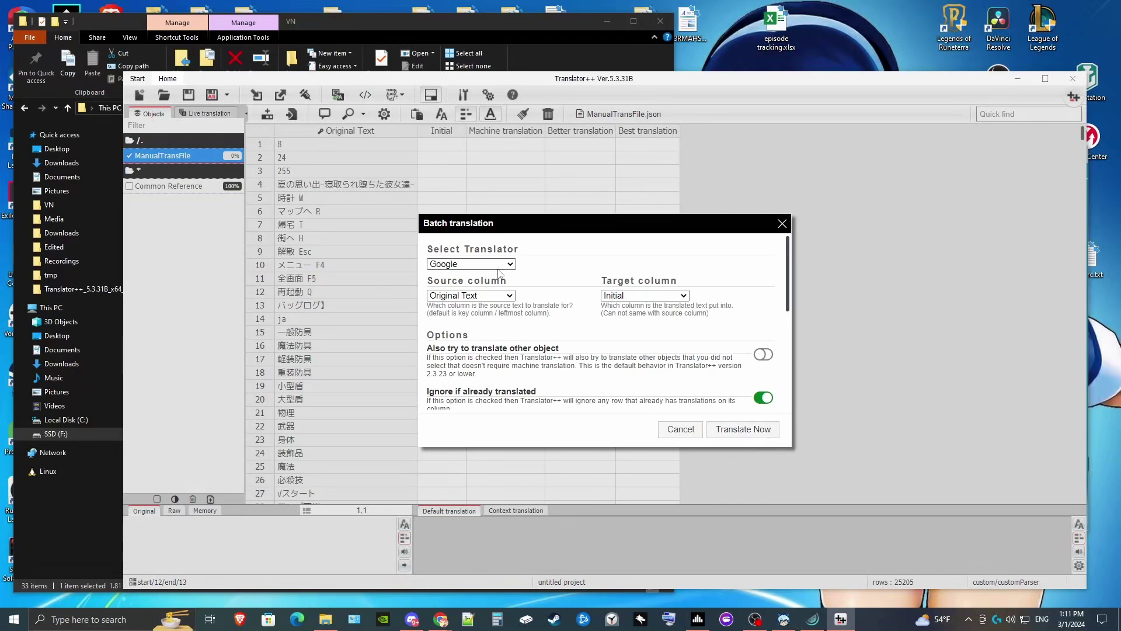
left_click(641, 295)
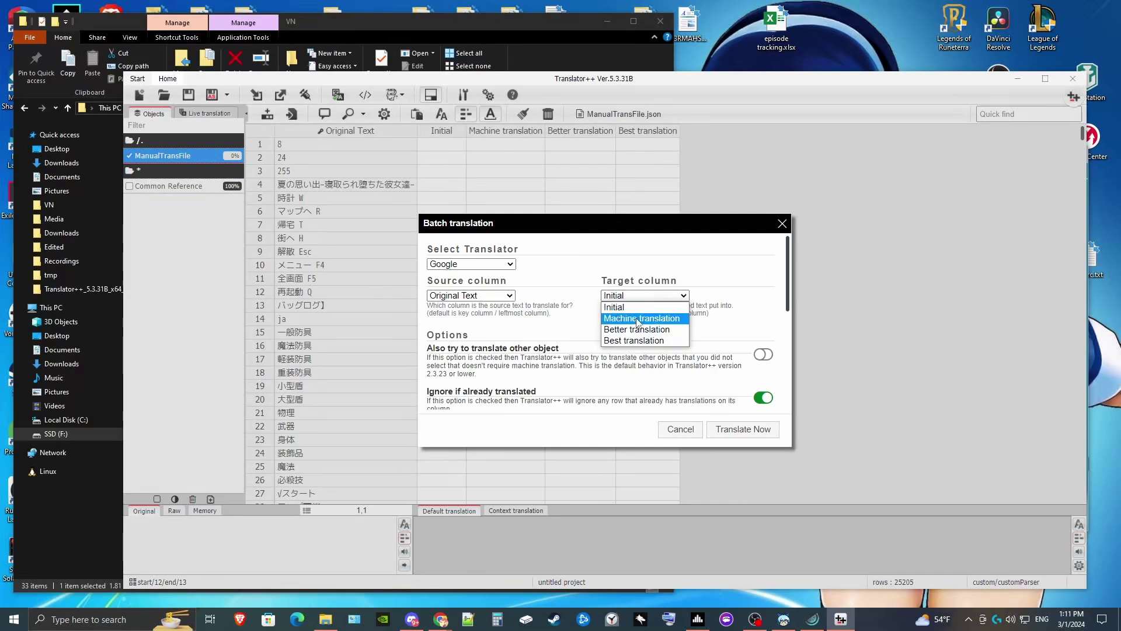
left_click(638, 320)
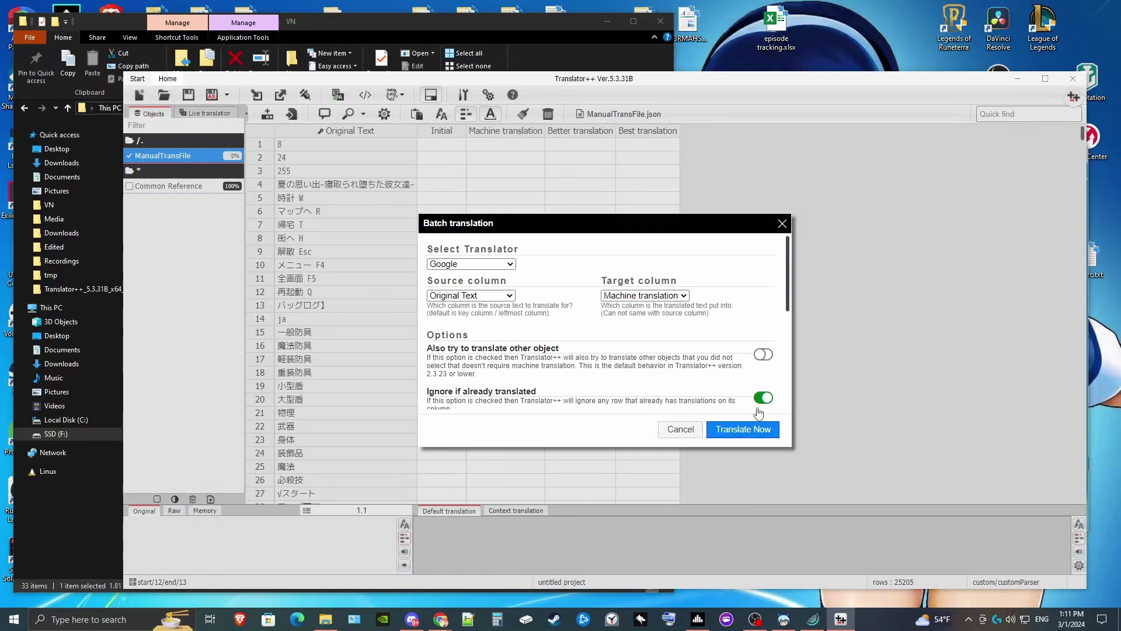
key("Return")
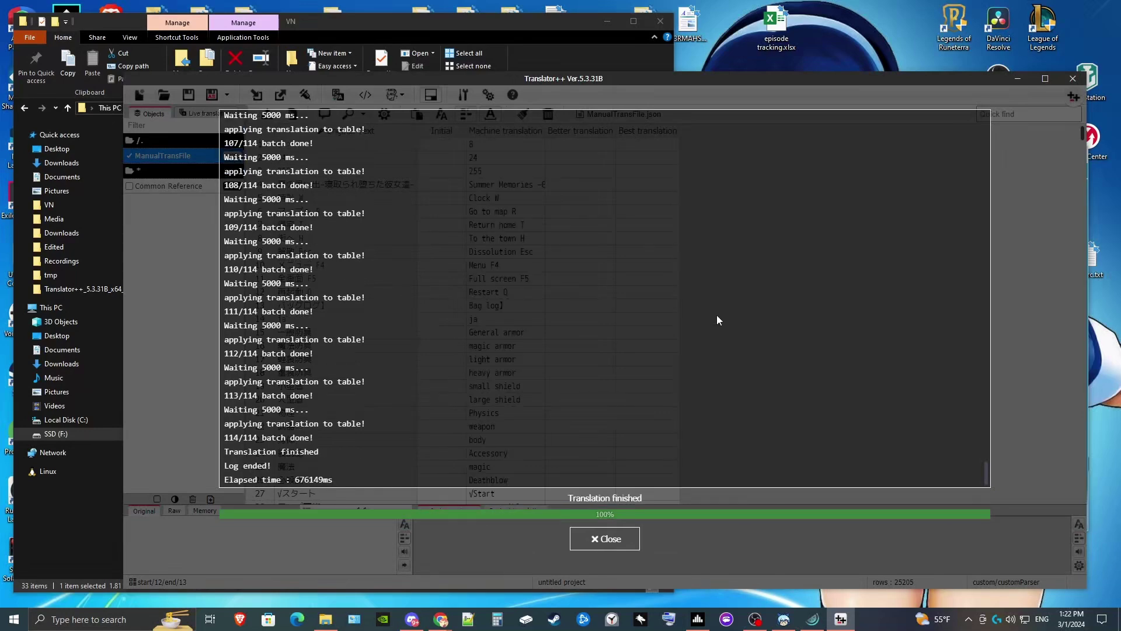
left_click(605, 538)
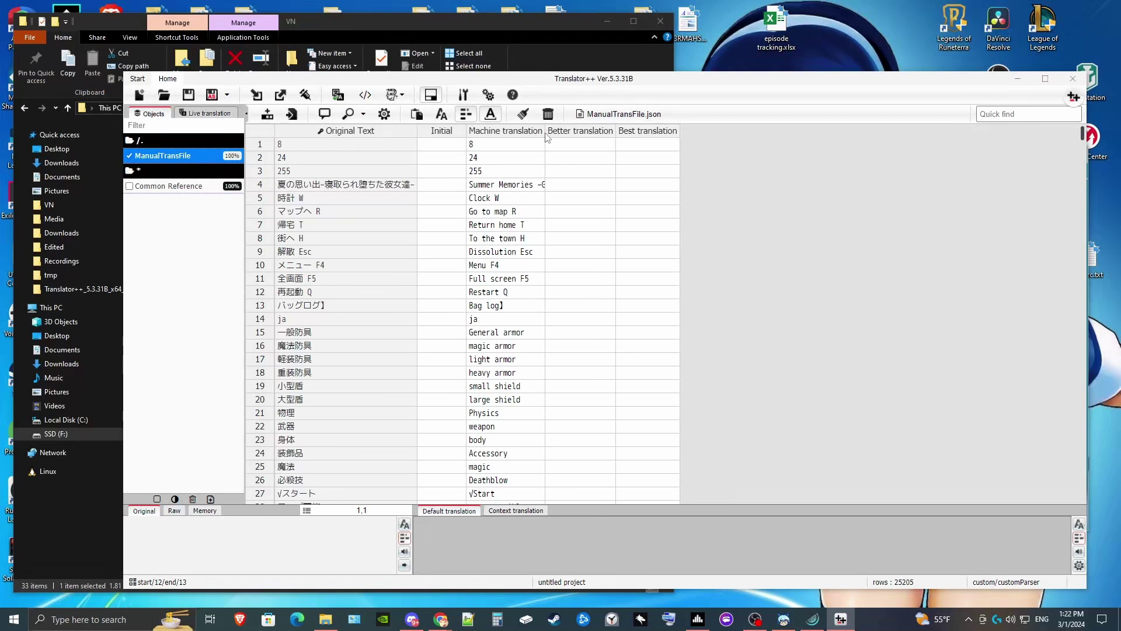
Widen the Machine translation column and look through the translated rows down to the dialogue lines around row 1890
left_click_drag(546, 136, 622, 151)
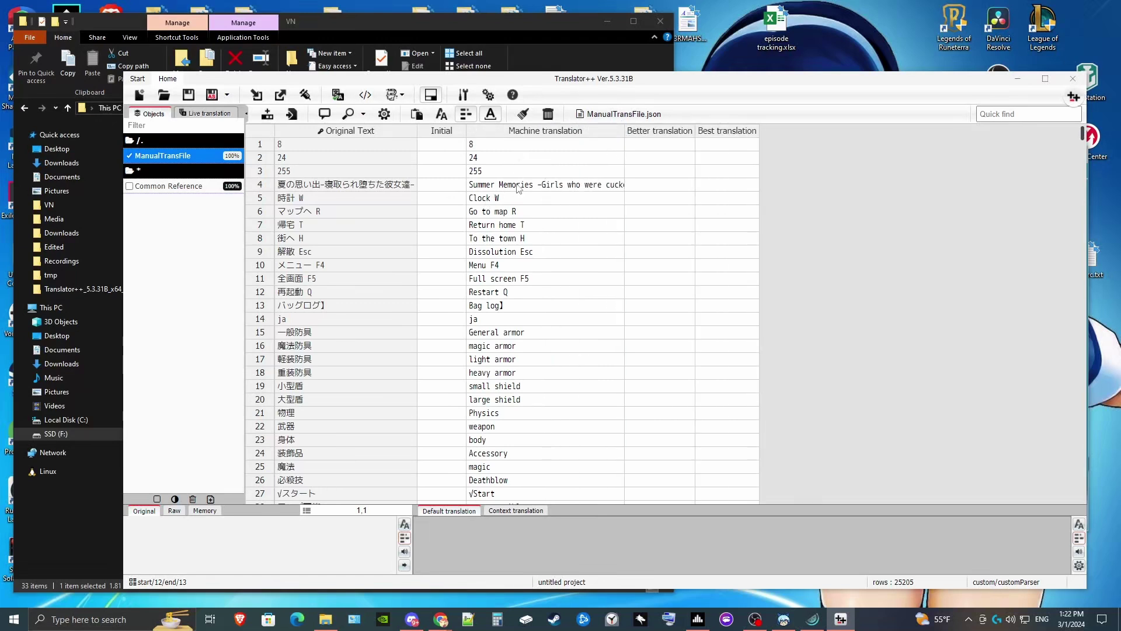
scroll(594, 201, "down", 10)
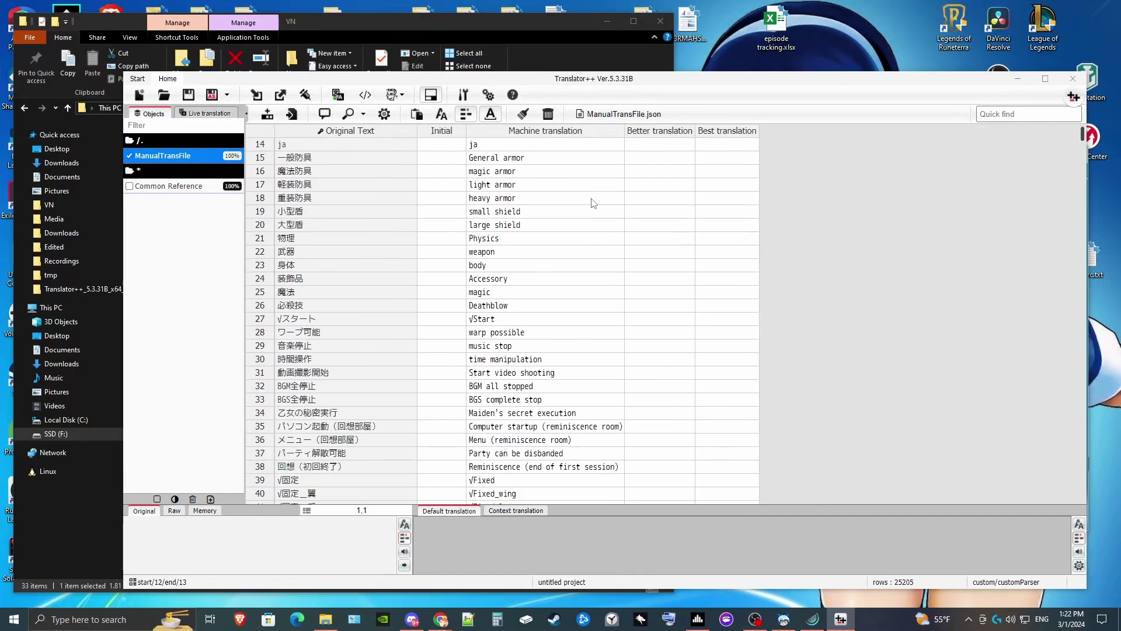
scroll(593, 210, "down", 20)
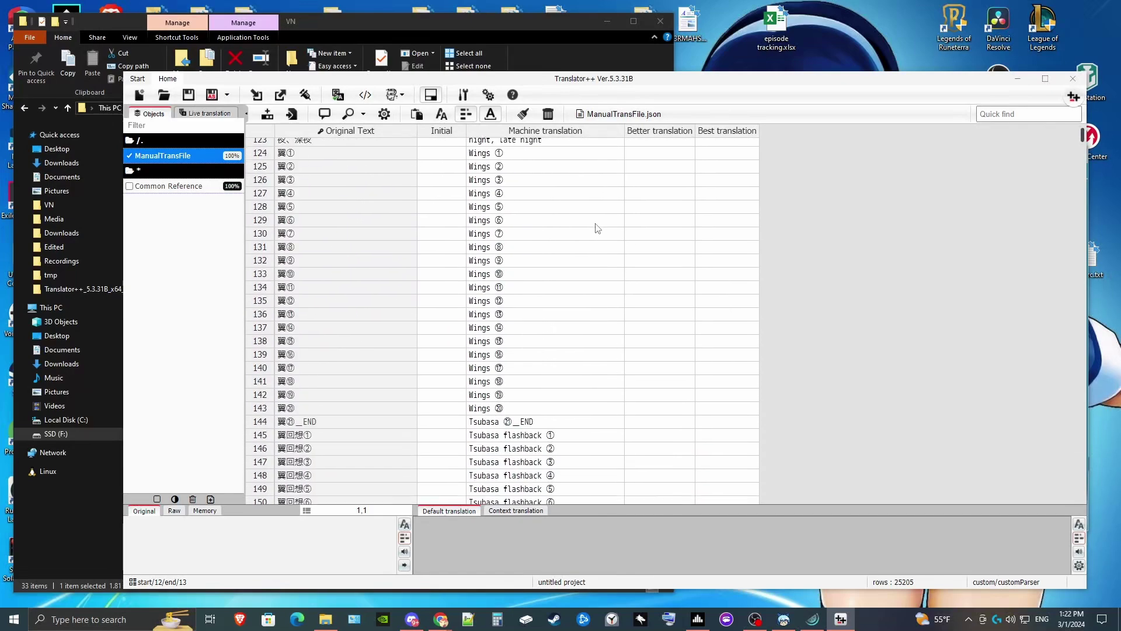
scroll(591, 243, "up", 20)
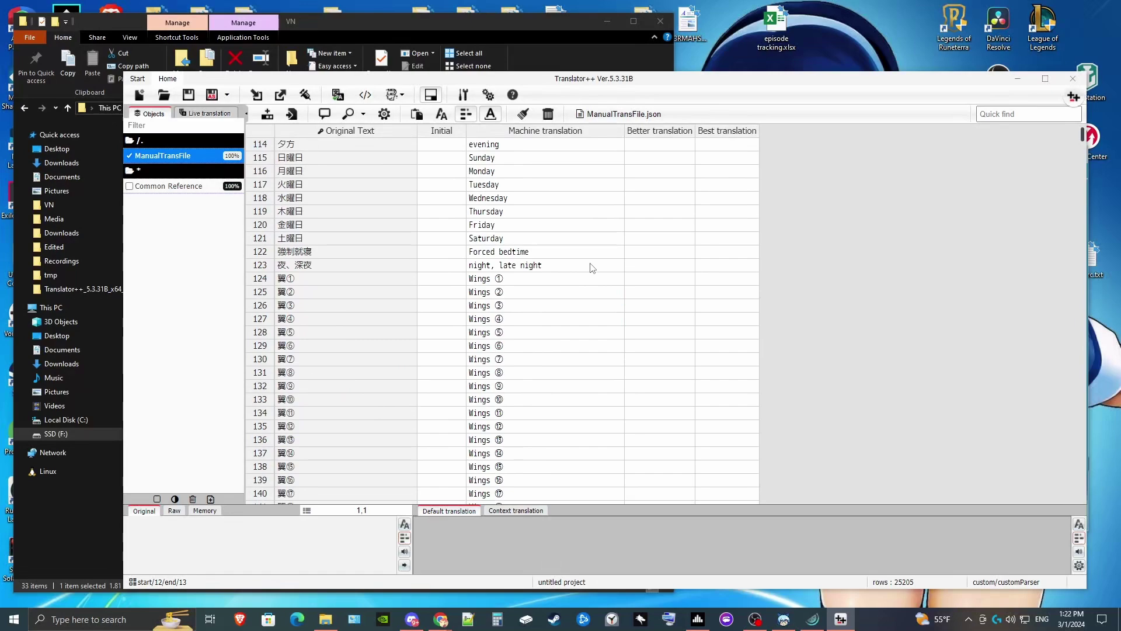
scroll(587, 298, "down", 20)
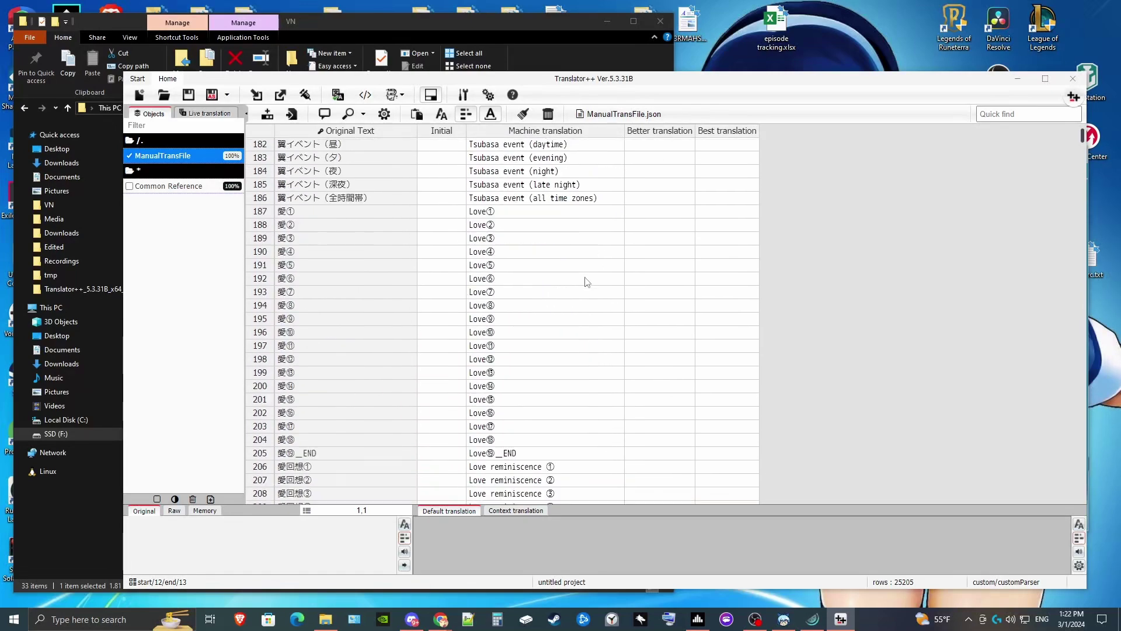
scroll(582, 310, "down", 20)
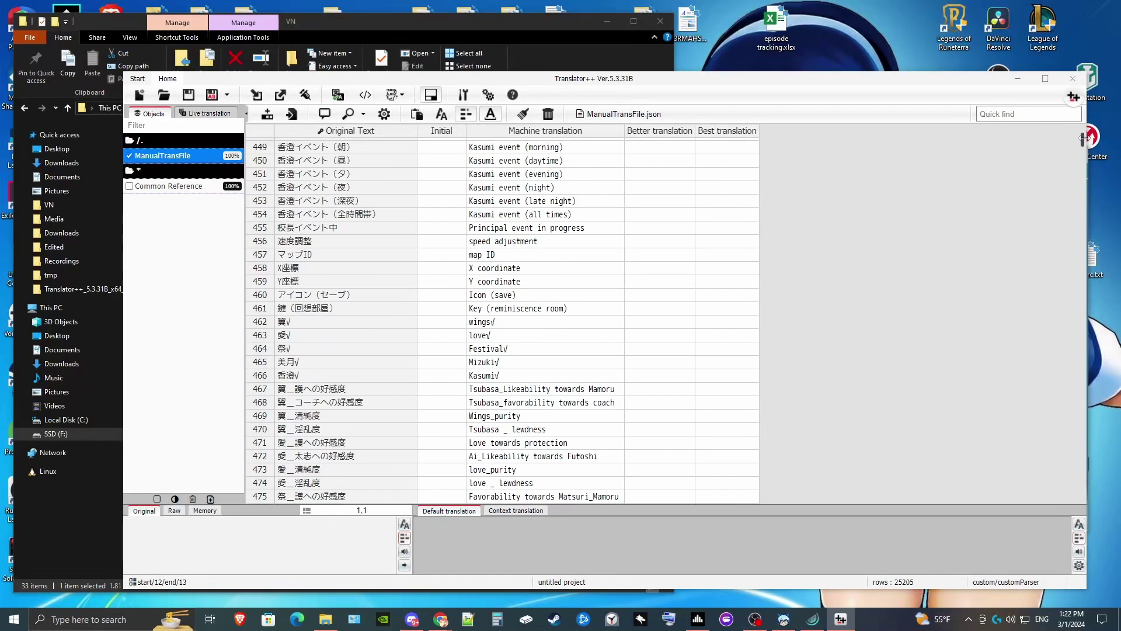
left_click_drag(1083, 139, 1082, 165)
scroll(471, 280, "down", 2)
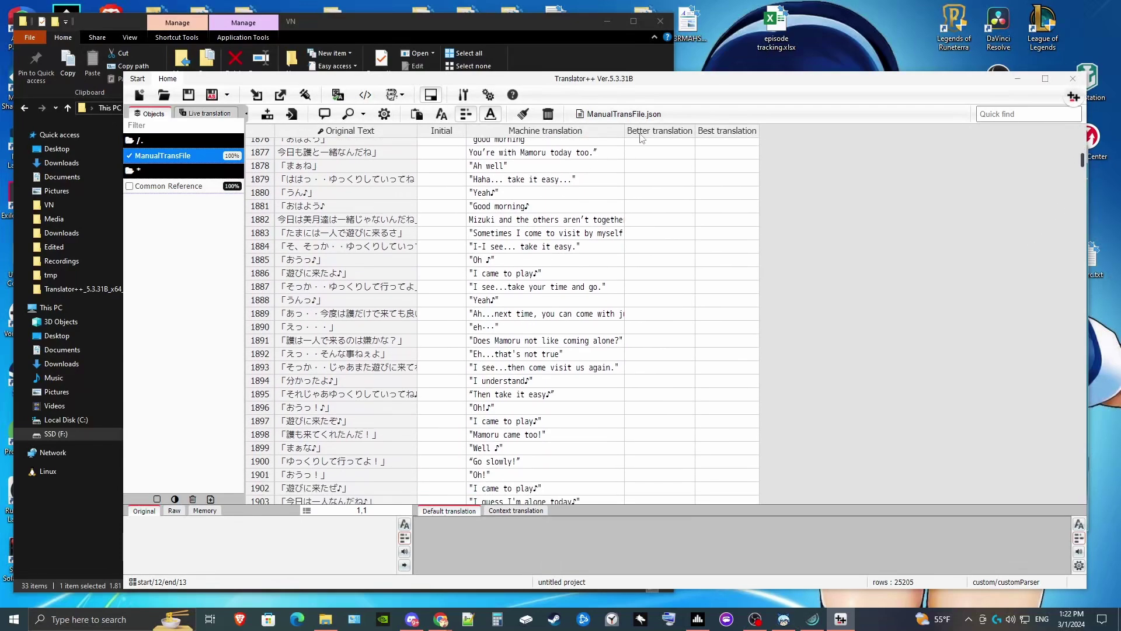
Open the machine translation in row 1889 and examine its opening and closing quotation marks
left_click_drag(624, 151, 515, 305)
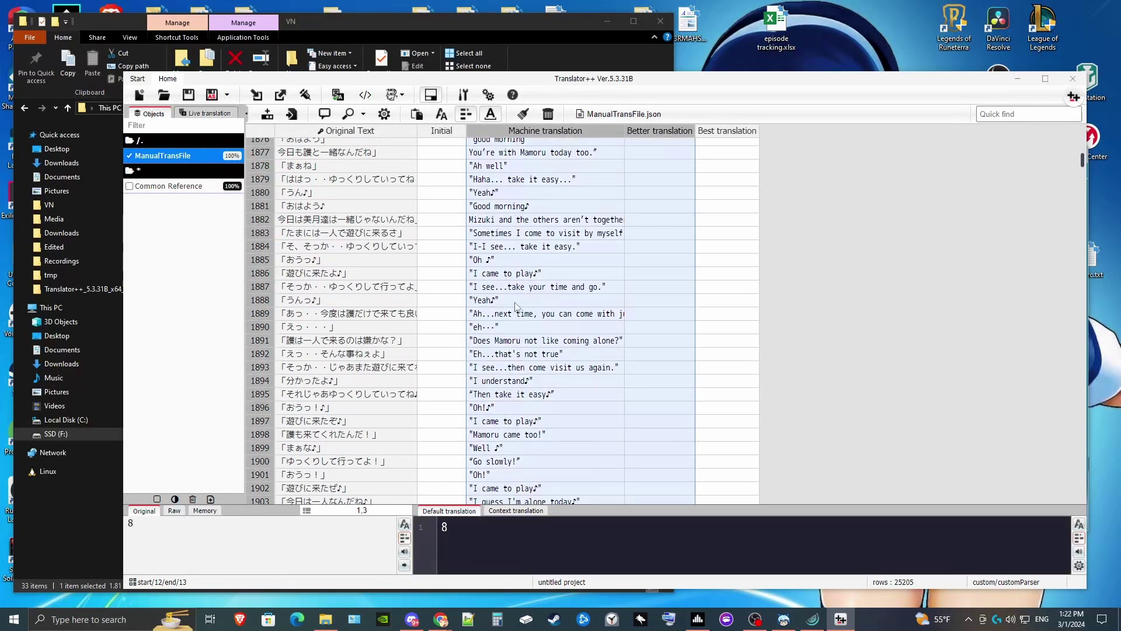
left_click(514, 313)
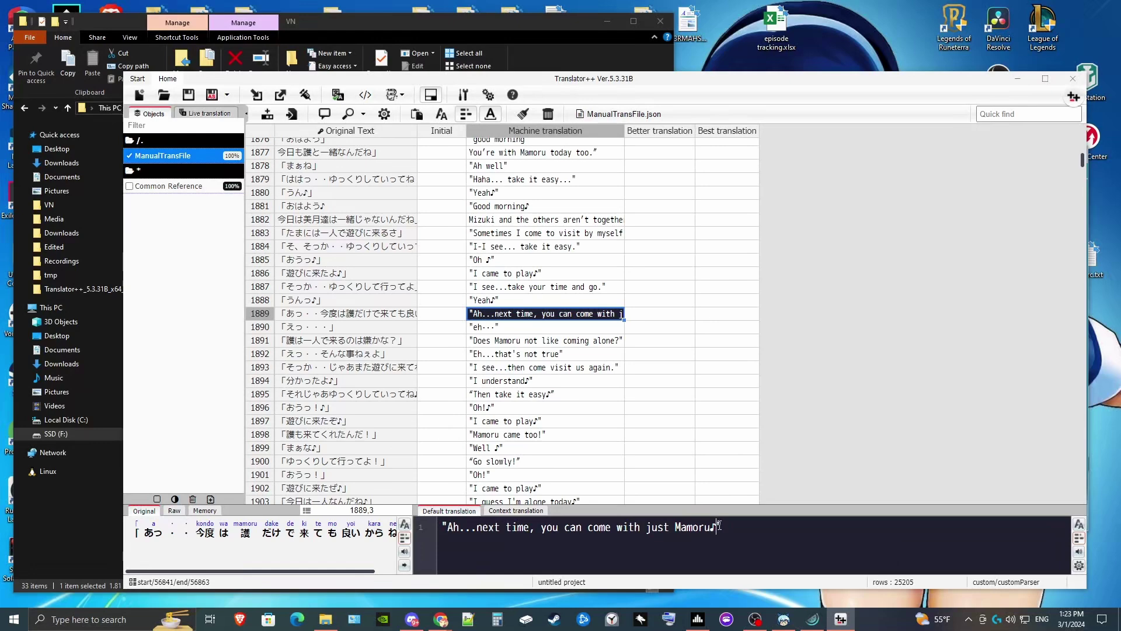
left_click_drag(723, 527, 716, 527)
left_click_drag(446, 527, 441, 527)
left_click(728, 521)
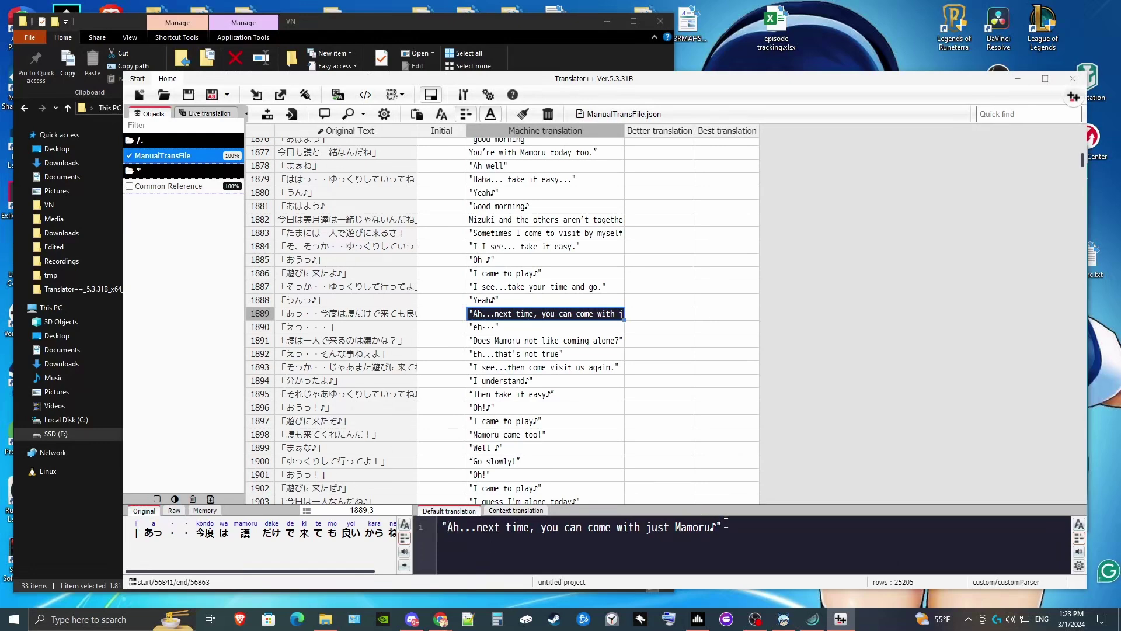
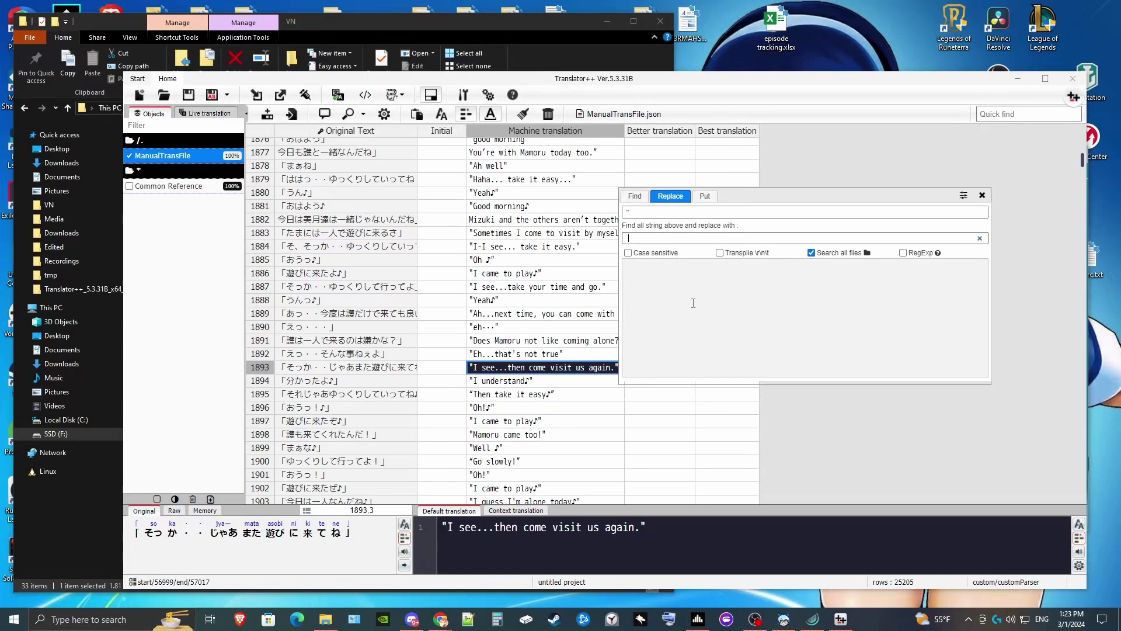
Replace every straight double quotation mark with a space across all files
left_click_drag(696, 315, 793, 314)
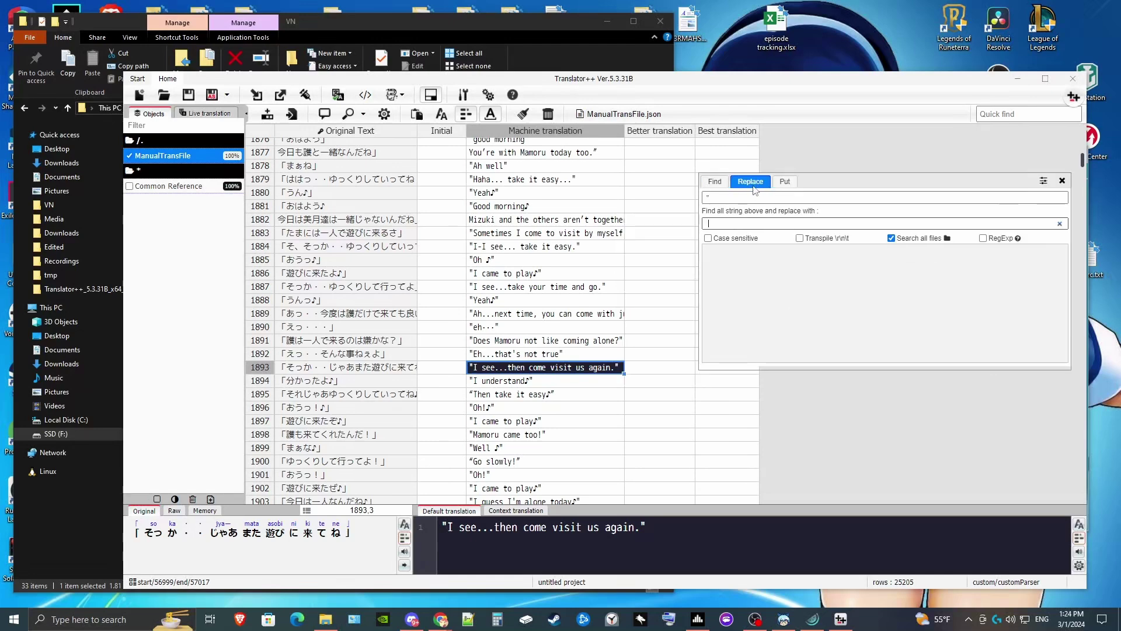
key("Return")
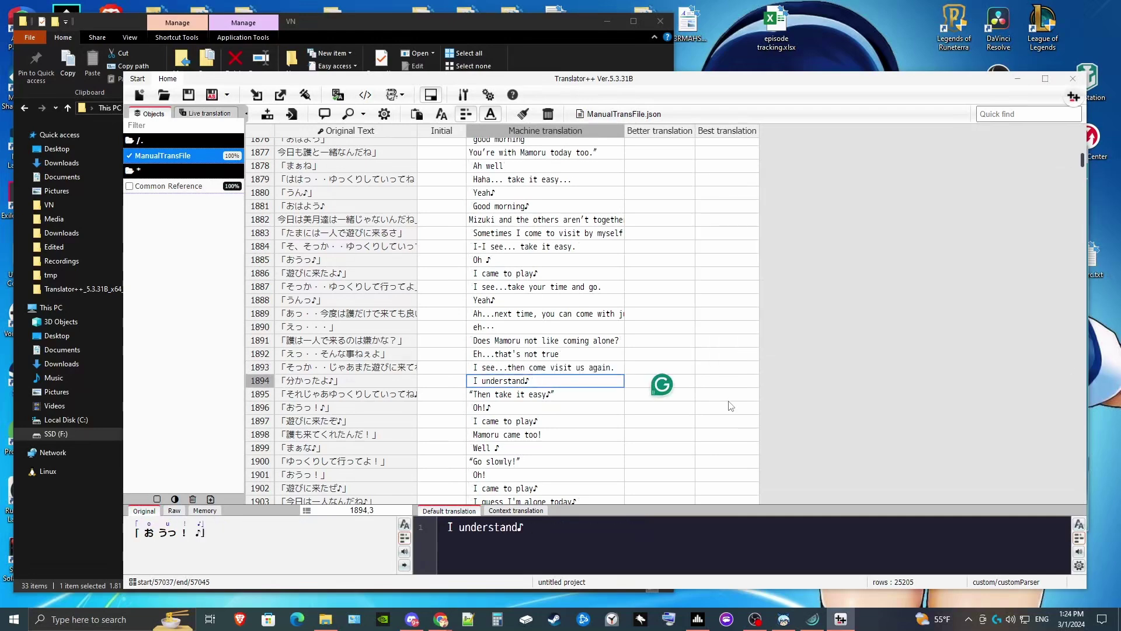
left_click(591, 377)
Replace every closing curly quotation mark, as found at the end of row 1895's translation, with a space across all files
left_click(565, 394)
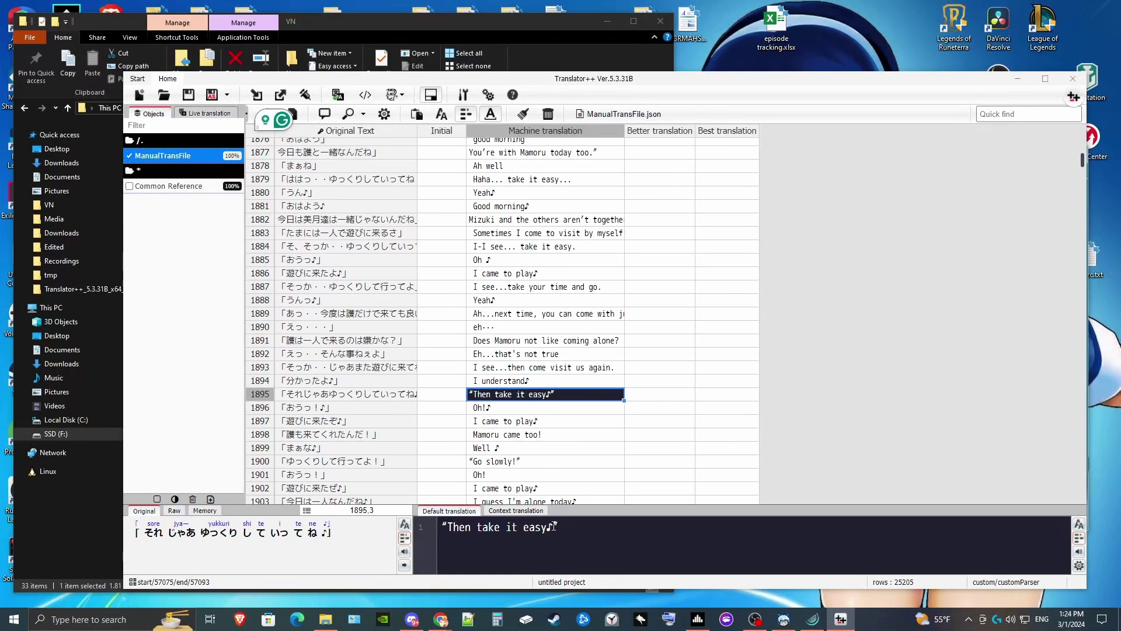
left_click_drag(555, 527, 560, 525)
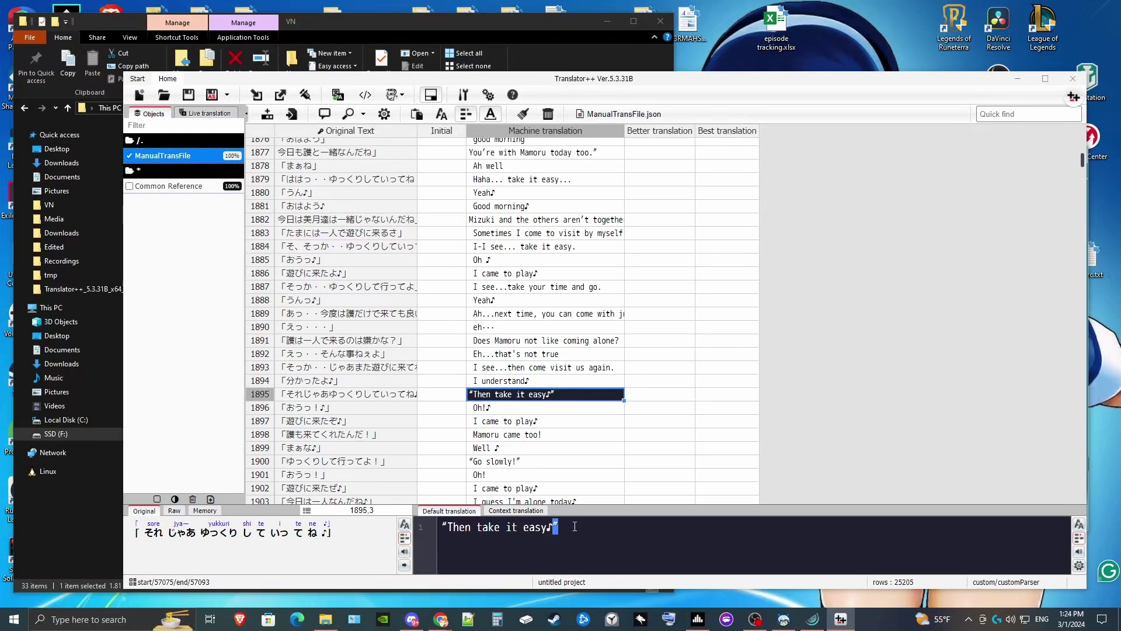
left_click(640, 373)
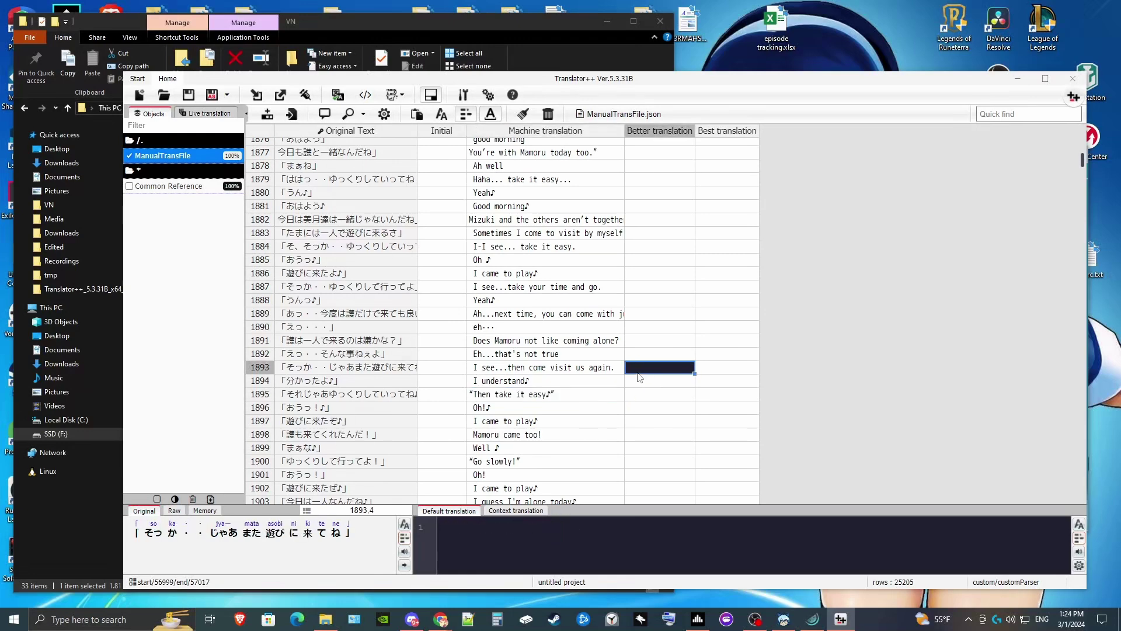
key("ctrl+f")
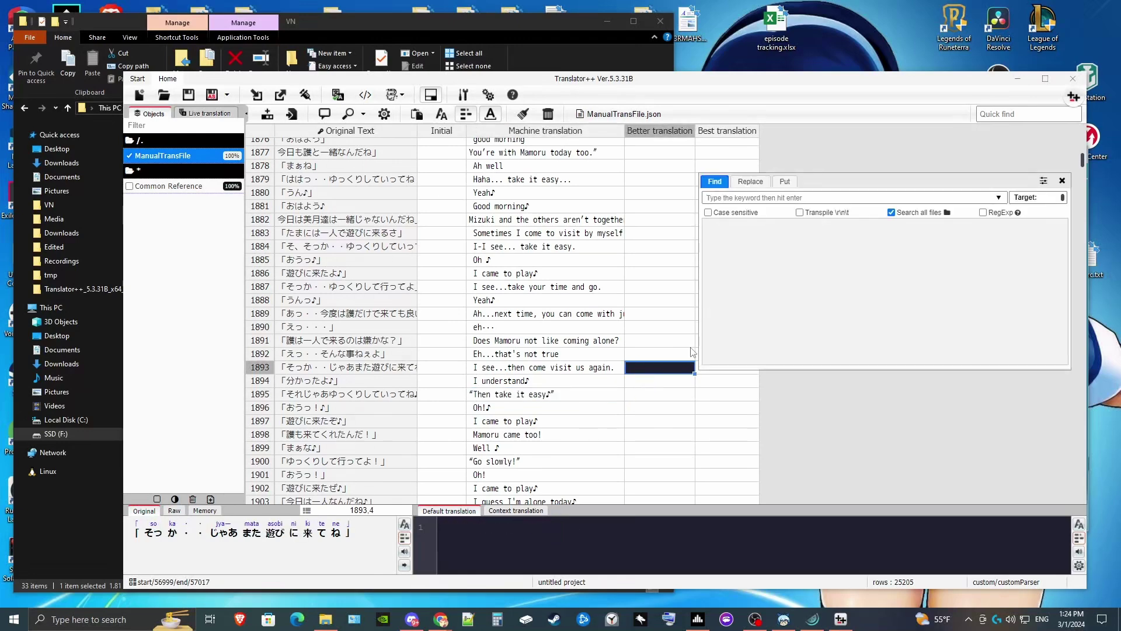
left_click(751, 182)
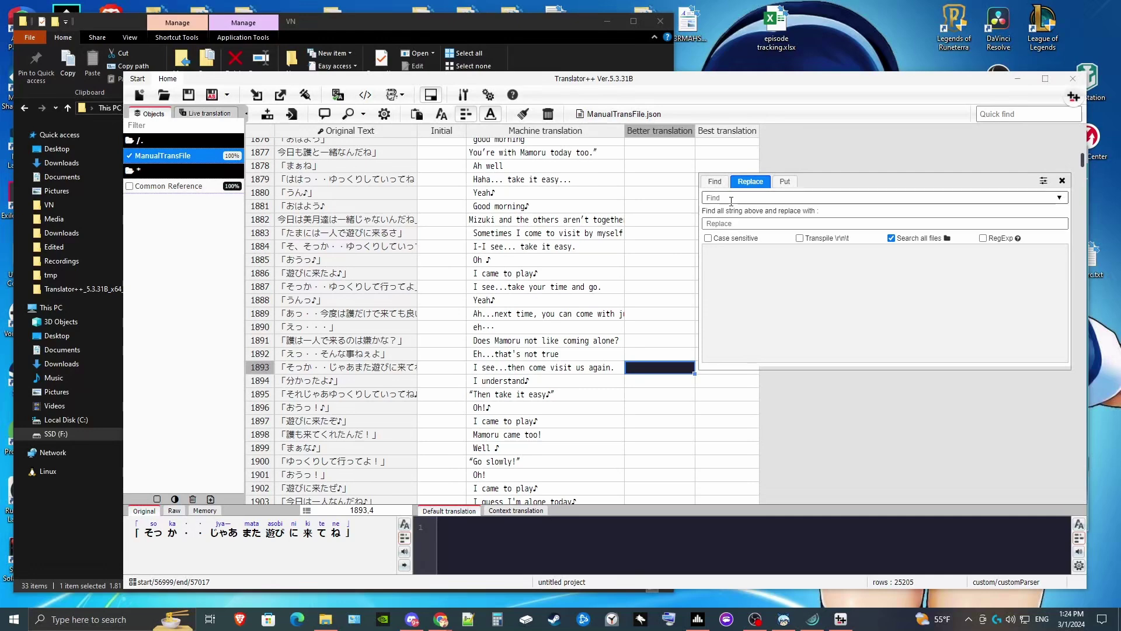
left_click(731, 201)
type("\"")
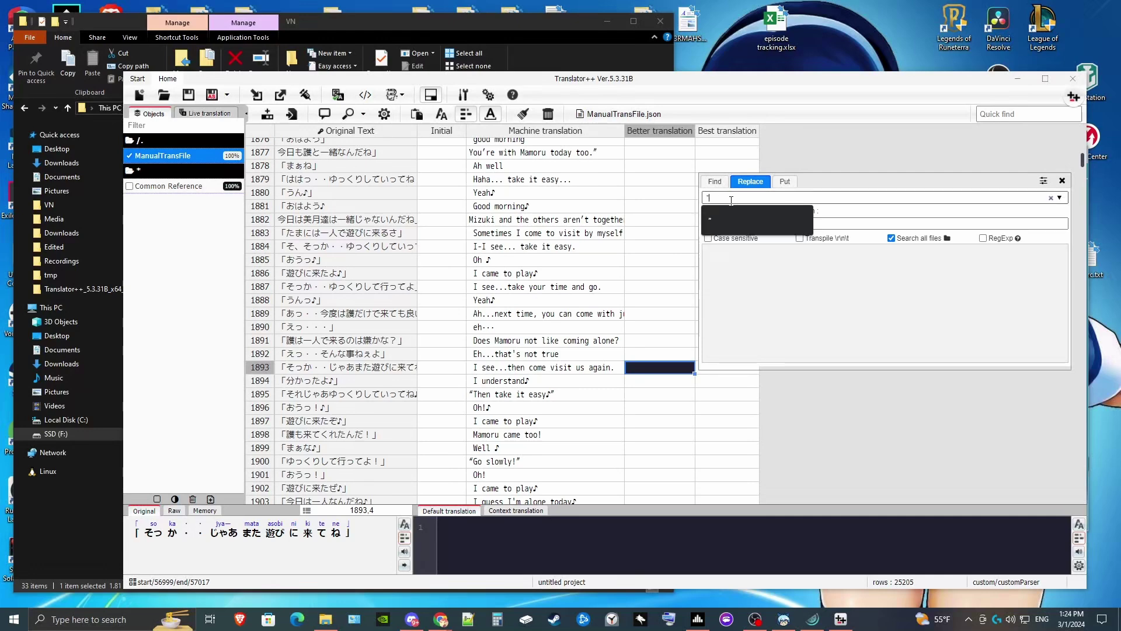
left_click(858, 224)
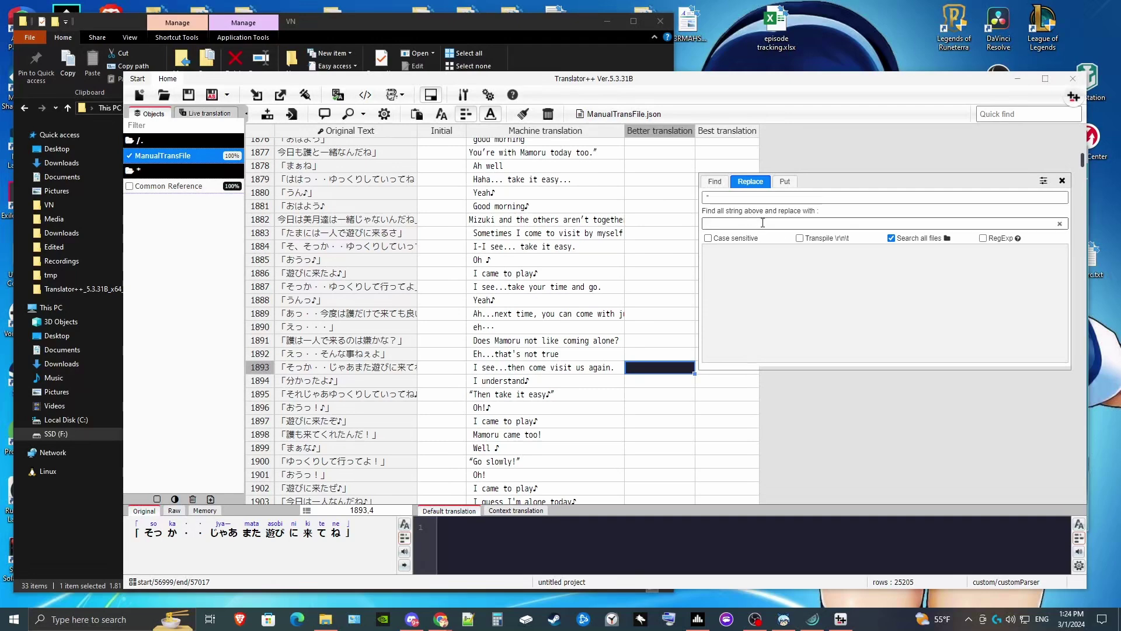
key("Return")
left_click(940, 285)
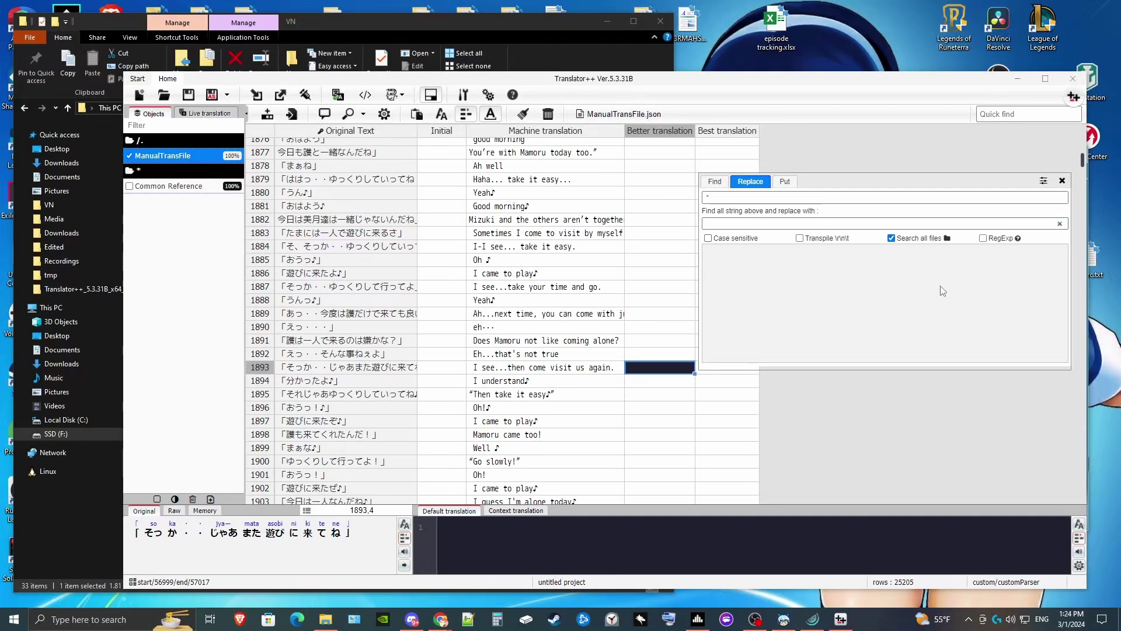
Replace every opening curly quotation mark, copied from row 1895's translation, with a space across all files and check the dialogue rows
double_click(475, 396)
left_click_drag(443, 527, 447, 528)
key("ctrl+c")
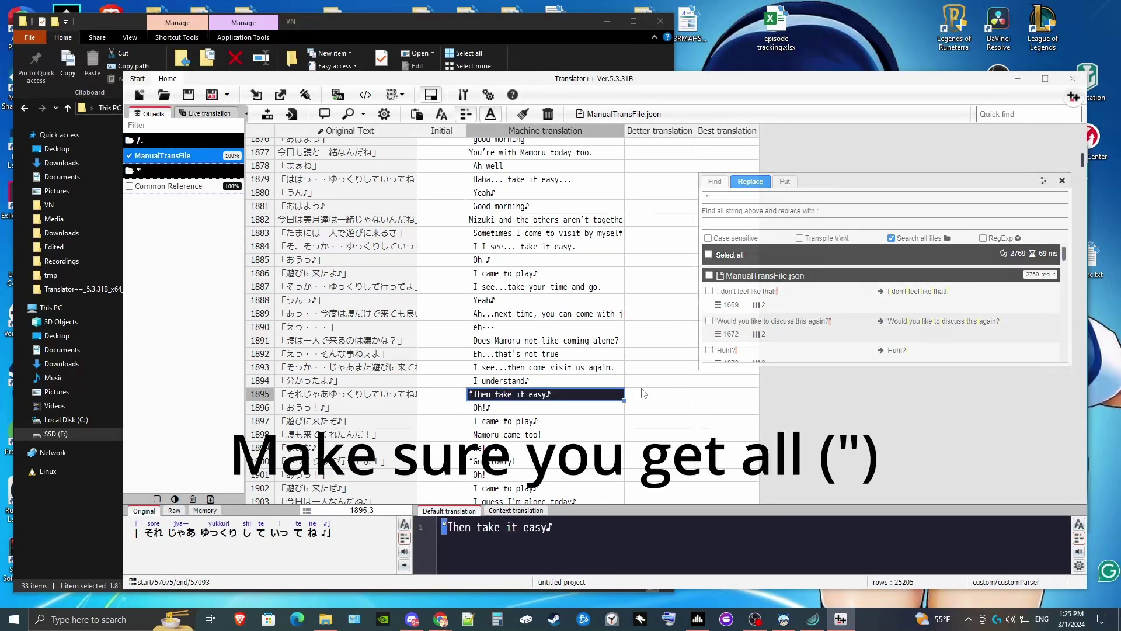
left_click(724, 197)
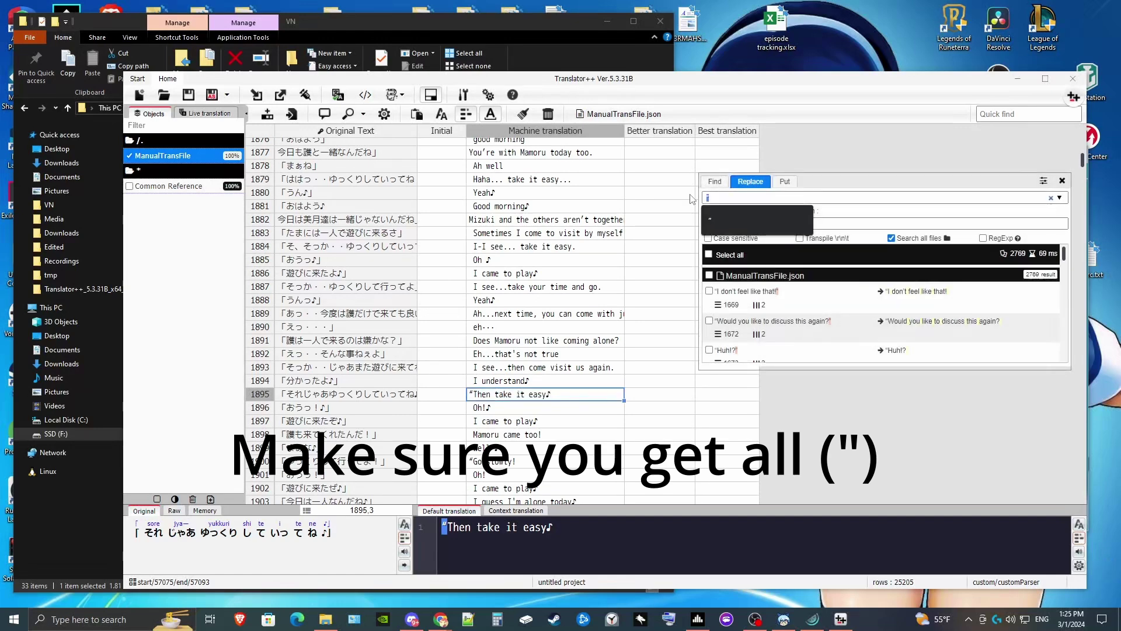
key("ctrl+v")
left_click(829, 223)
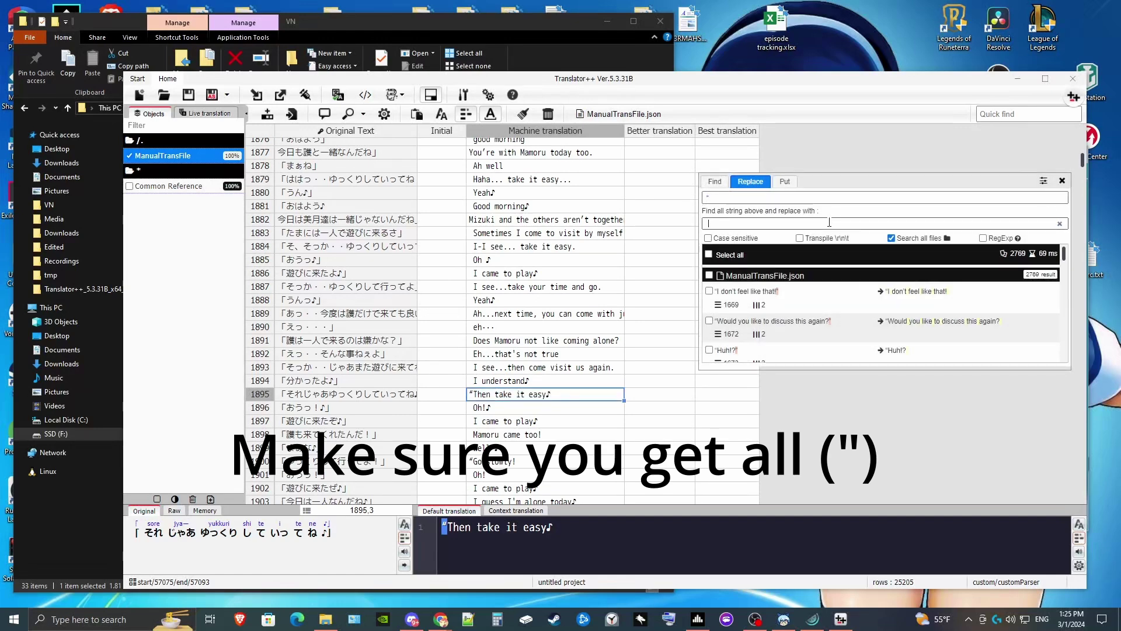
key("Return")
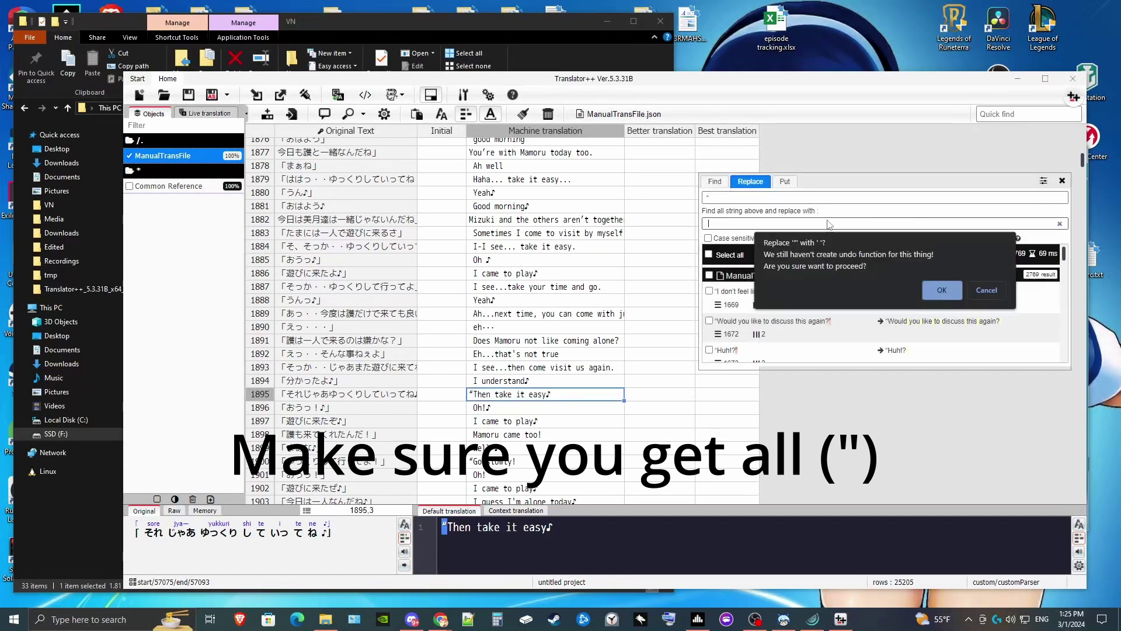
left_click(943, 291)
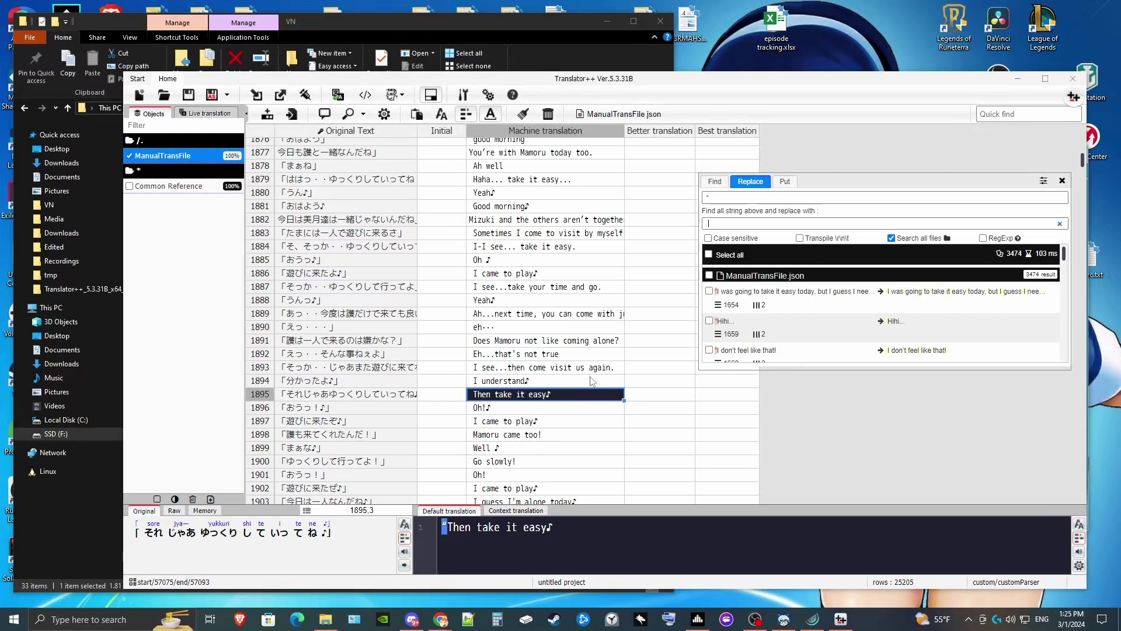
left_click(1063, 181)
scroll(573, 315, "down", 7)
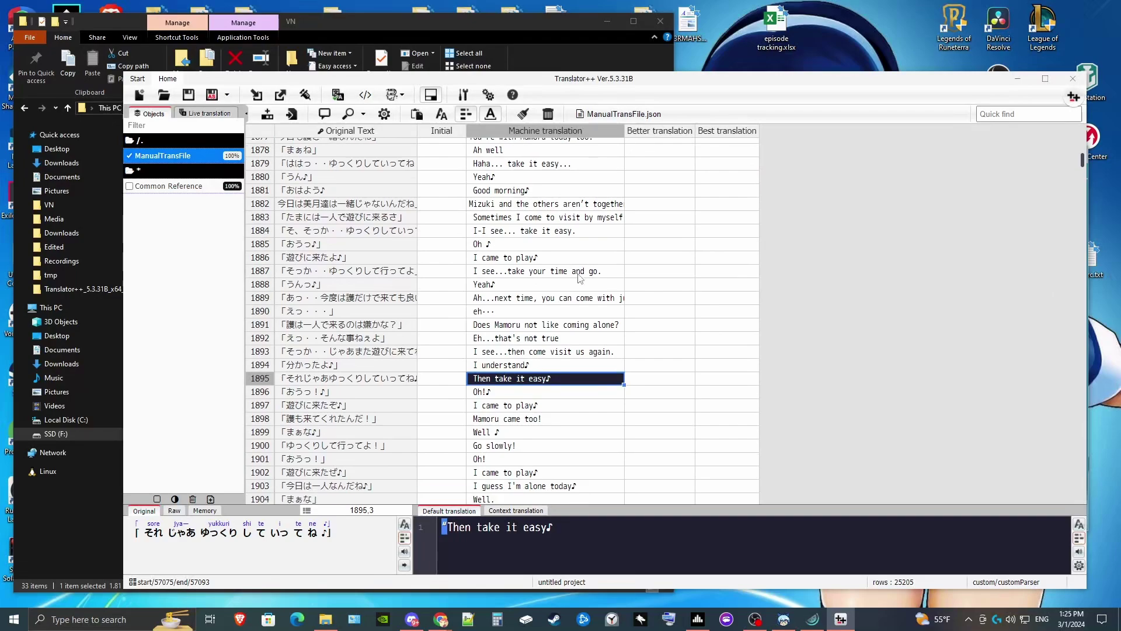
scroll(573, 321, "down", 20)
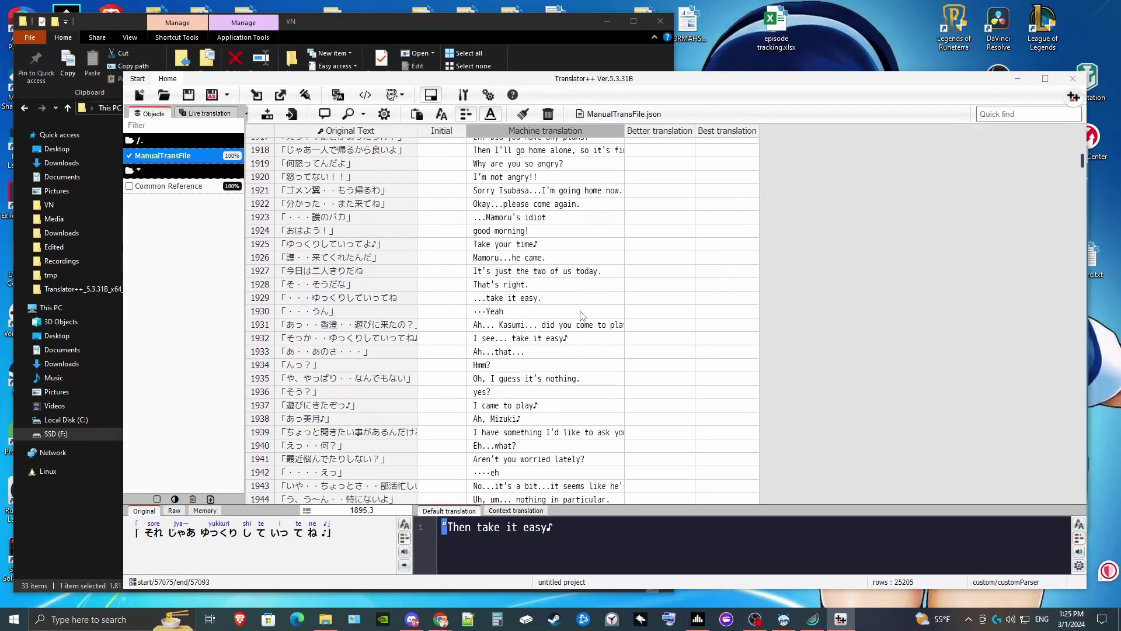
Apply the translation to the source material with the game's MTL folder as target directory, and close the finished log
scroll(581, 316, "down", 20)
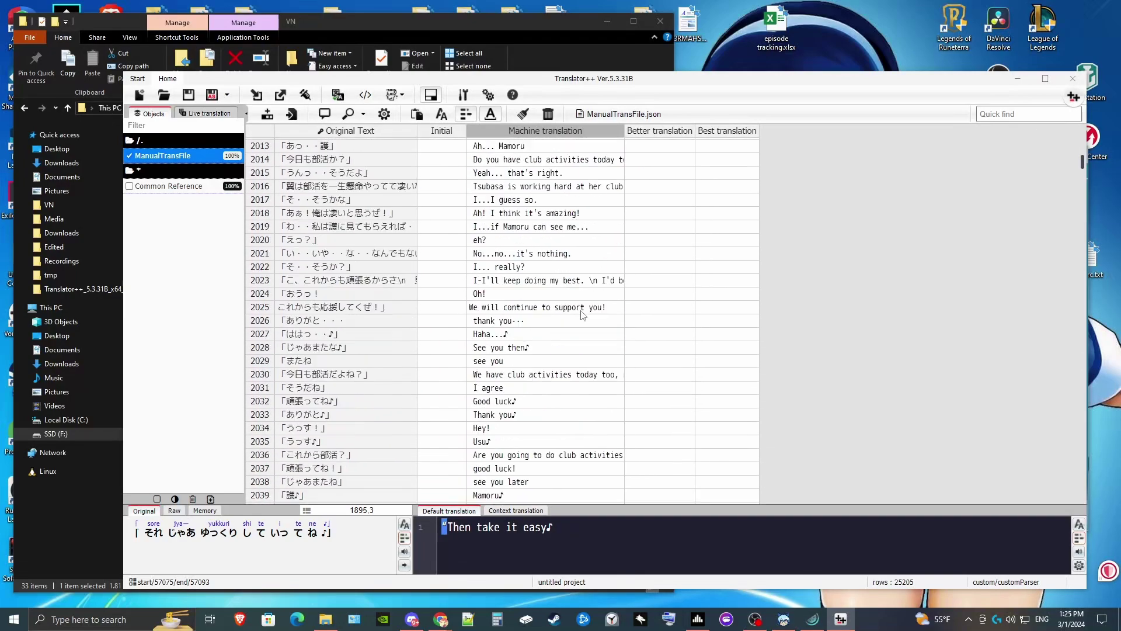
scroll(585, 313, "up", 6)
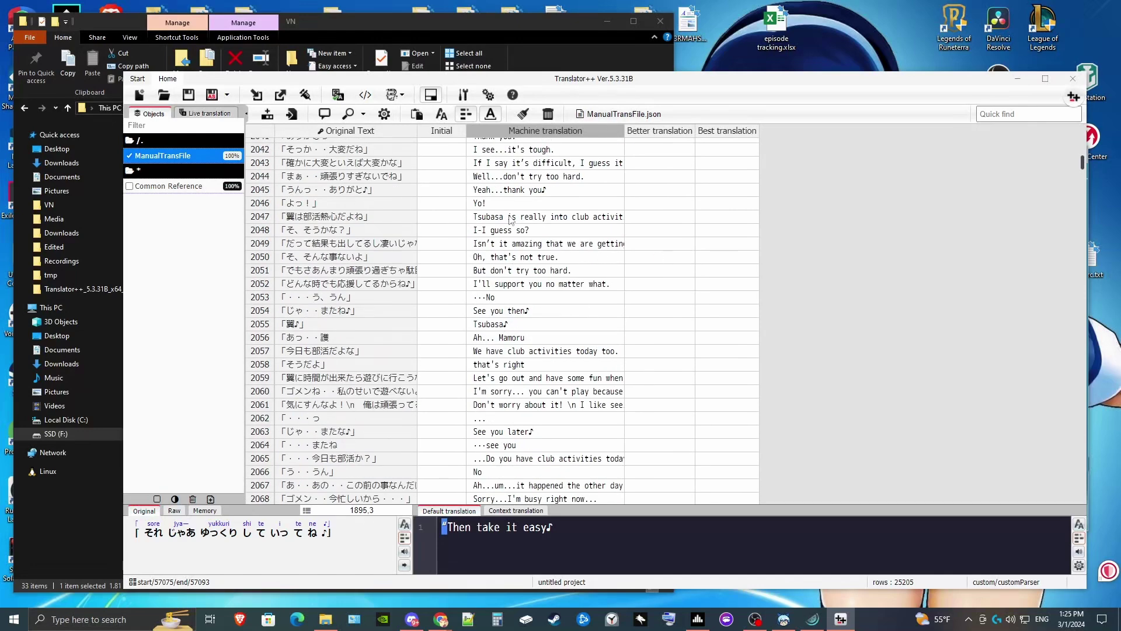
left_click(305, 95)
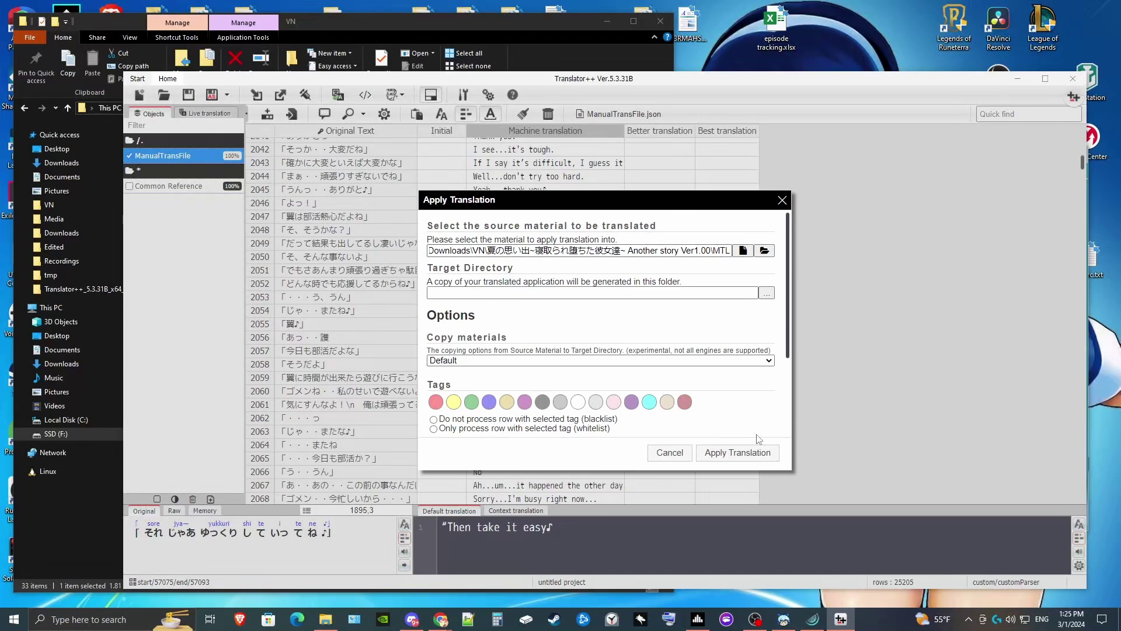
left_click(750, 457)
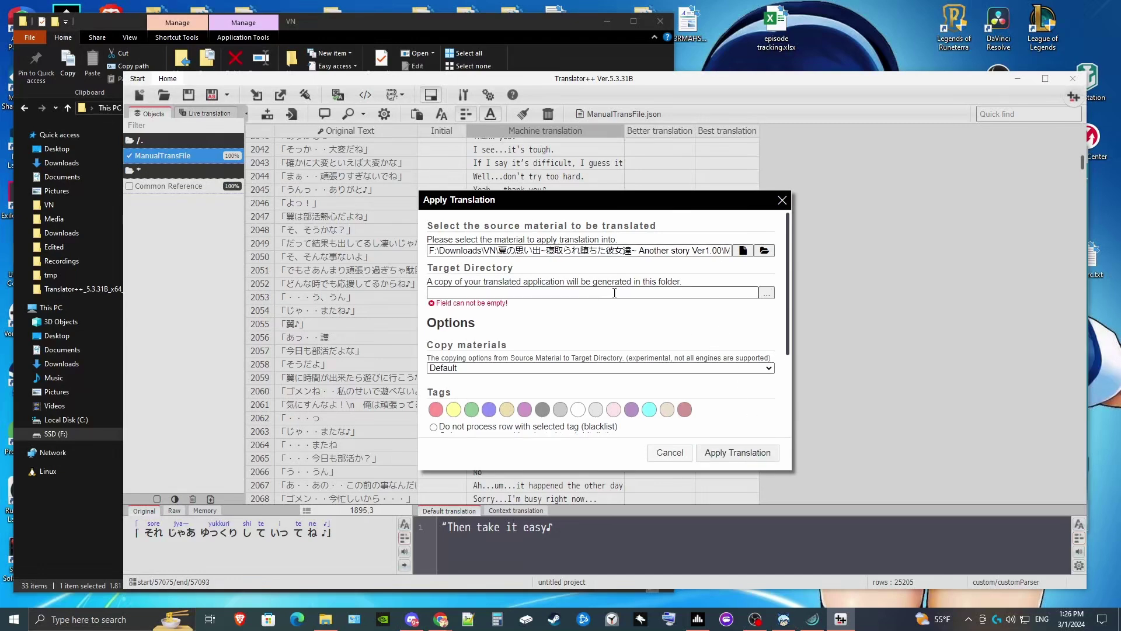
left_click(765, 295)
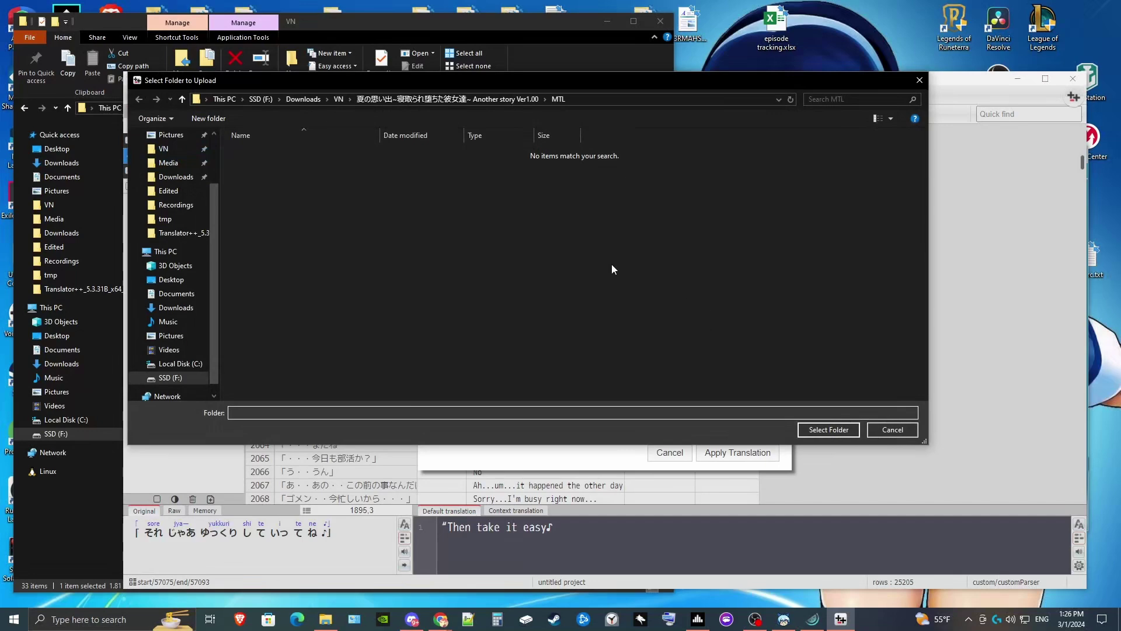
left_click(804, 427)
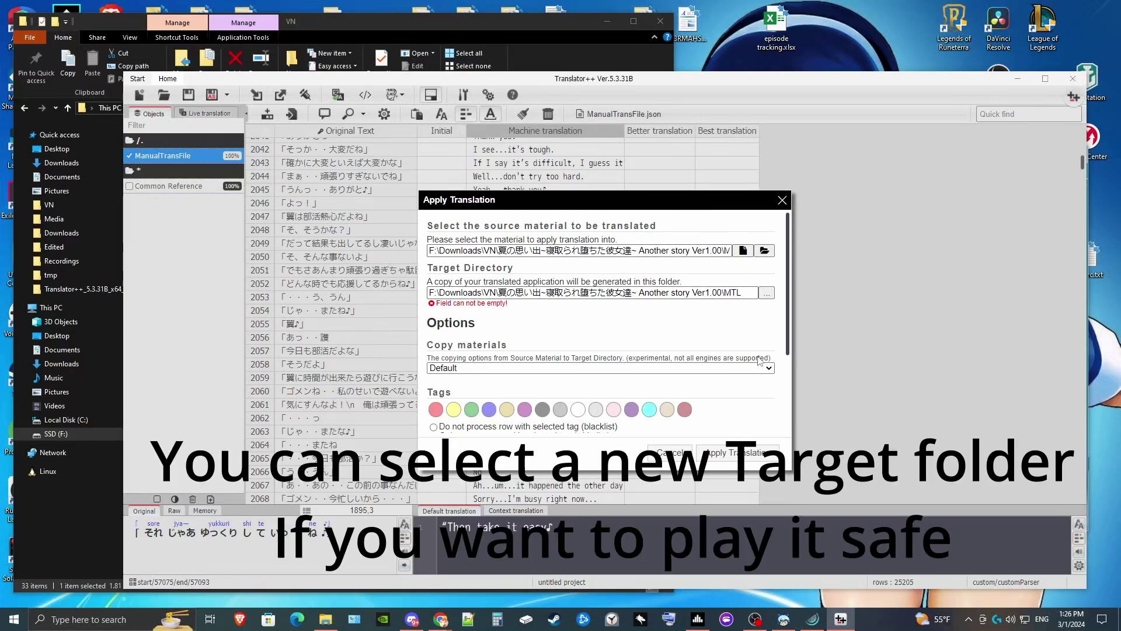
left_click(750, 454)
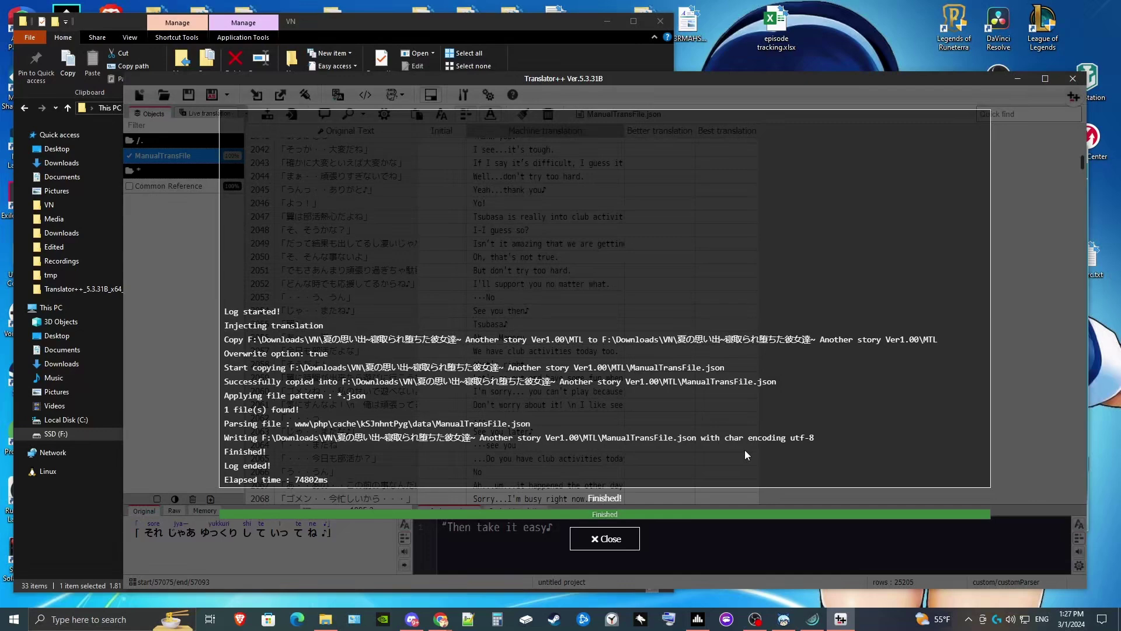
left_click(604, 538)
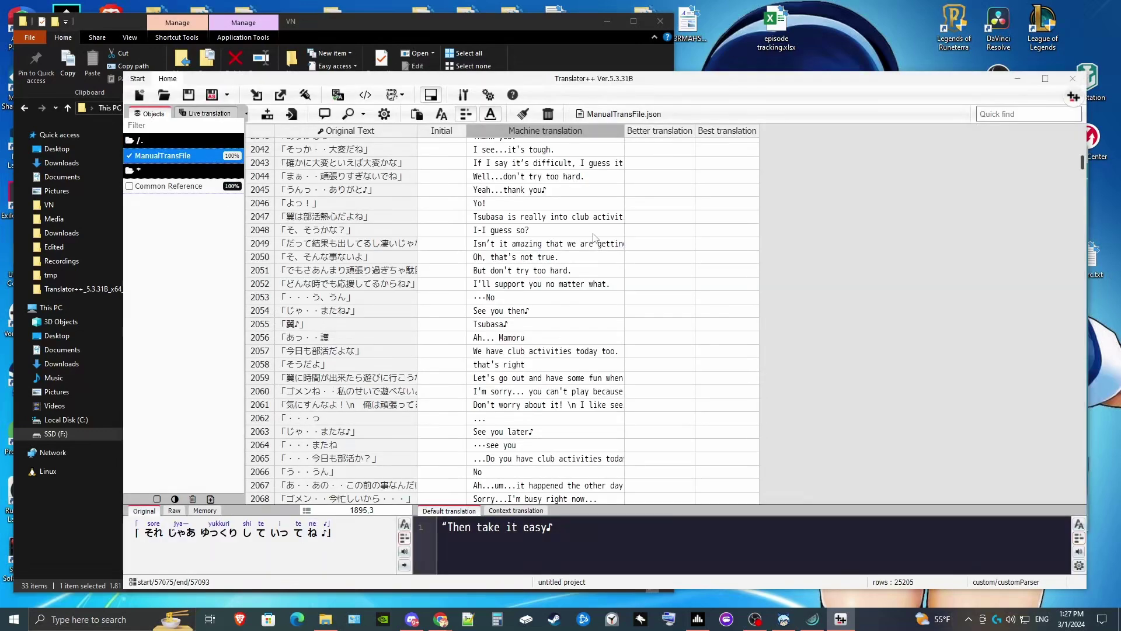
Exit Translator++ without saving the project, open the game's MTL folder in File Explorer, and switch to MTool
left_click(1074, 83)
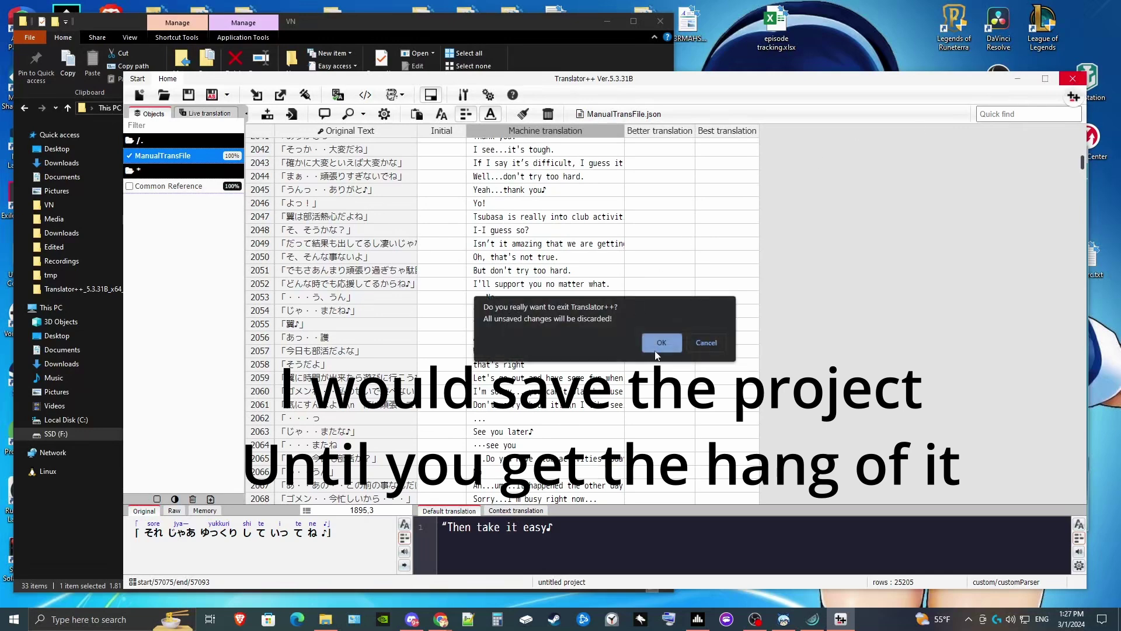
left_click(660, 344)
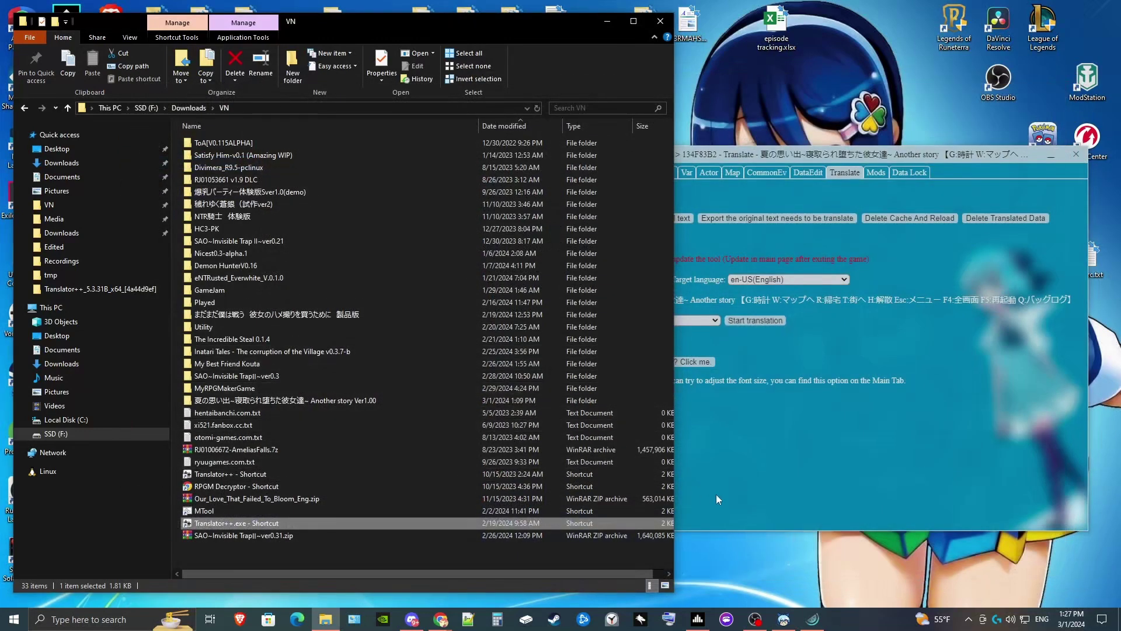
left_click(246, 400)
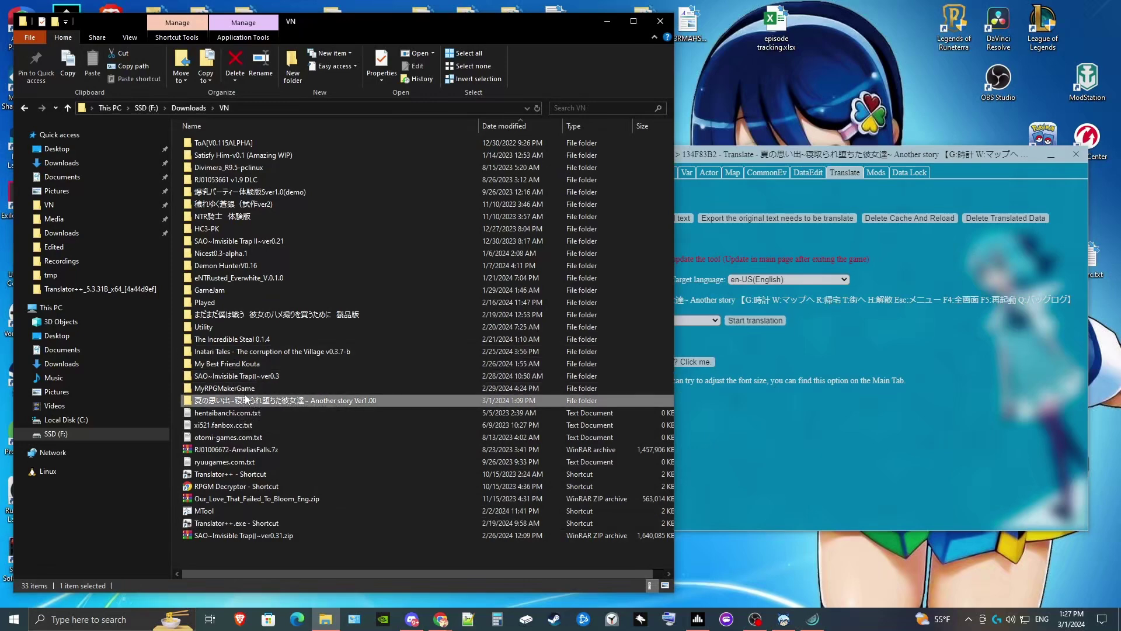
double_click(430, 400)
double_click(227, 154)
left_click(789, 451)
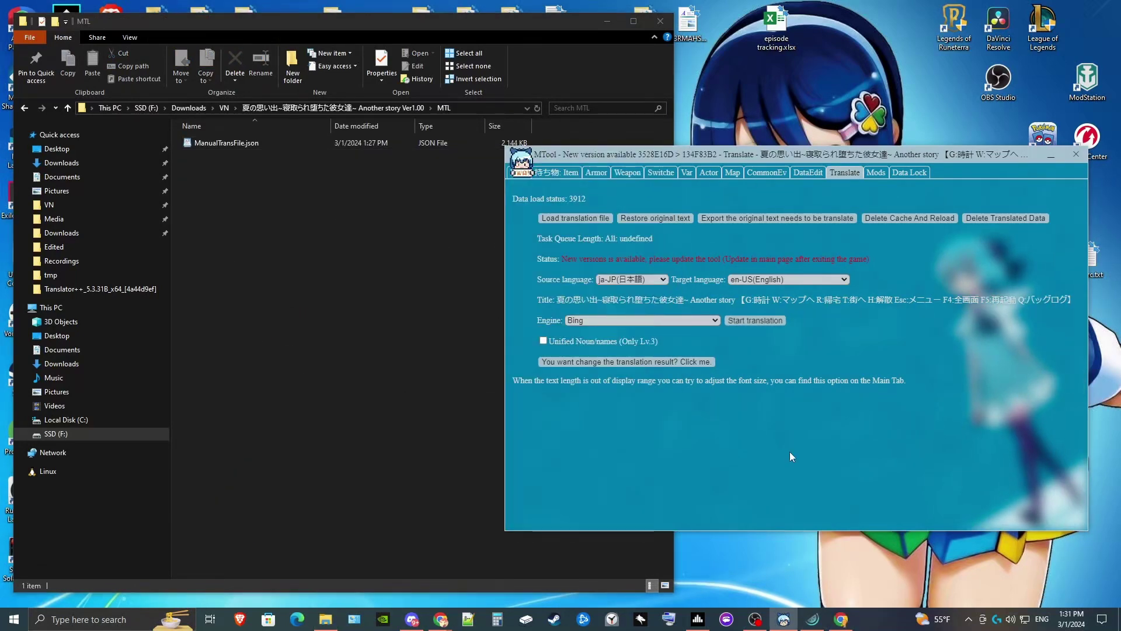
Try to load ManualTransFile.json from the MTL folder as the translation file, and read through the resulting message
left_click(575, 217)
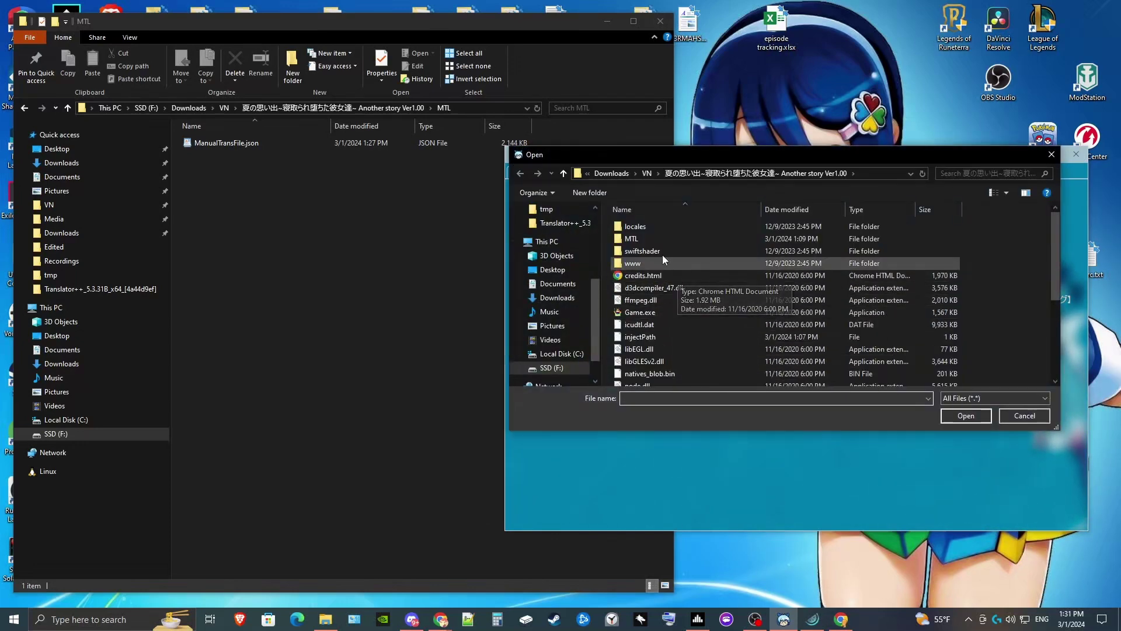
double_click(663, 239)
left_click(678, 229)
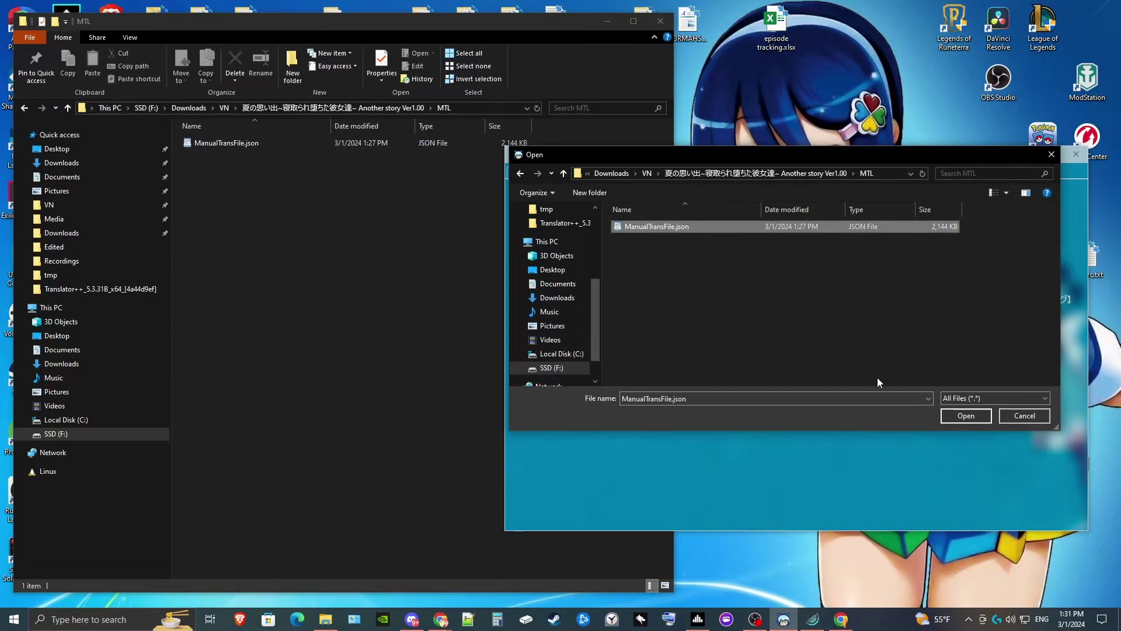
left_click(963, 417)
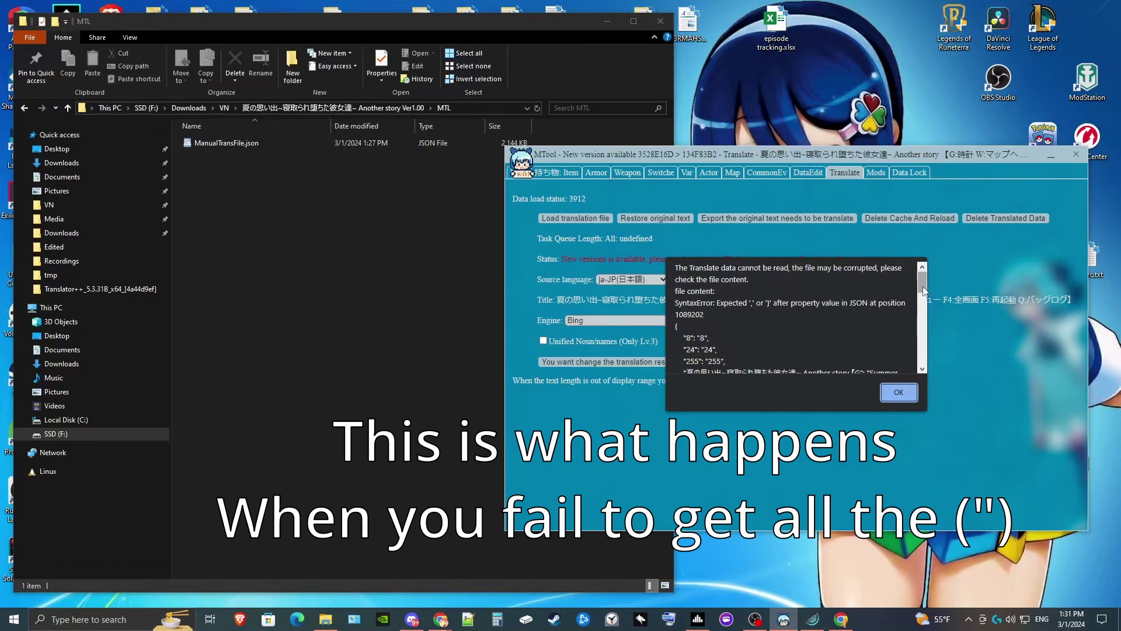
left_click_drag(926, 285, 931, 352)
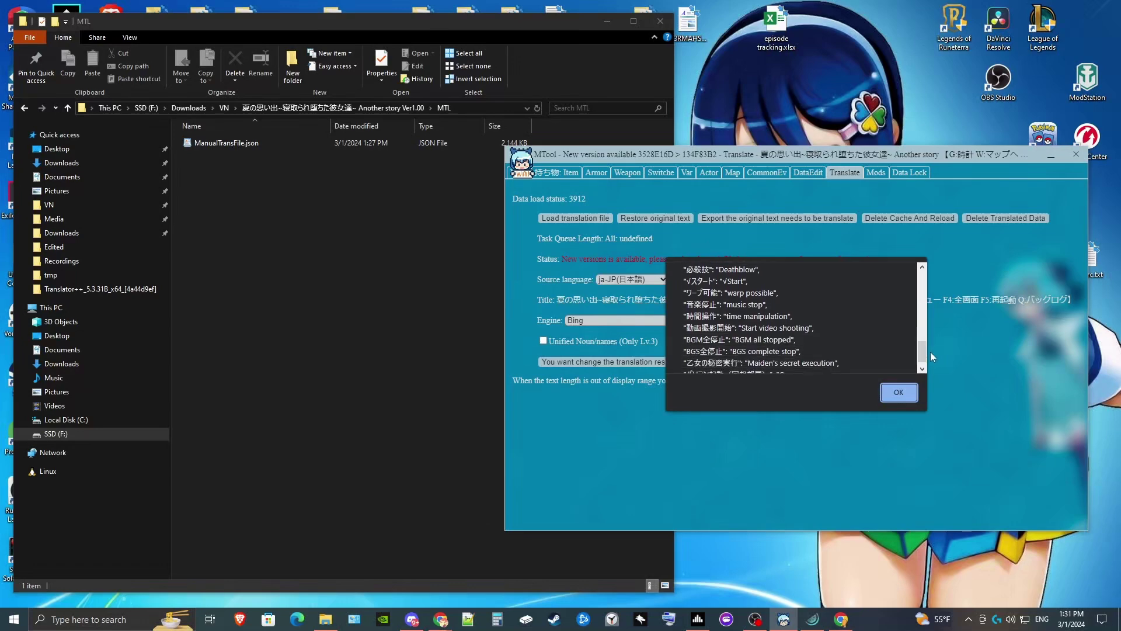
left_click(911, 395)
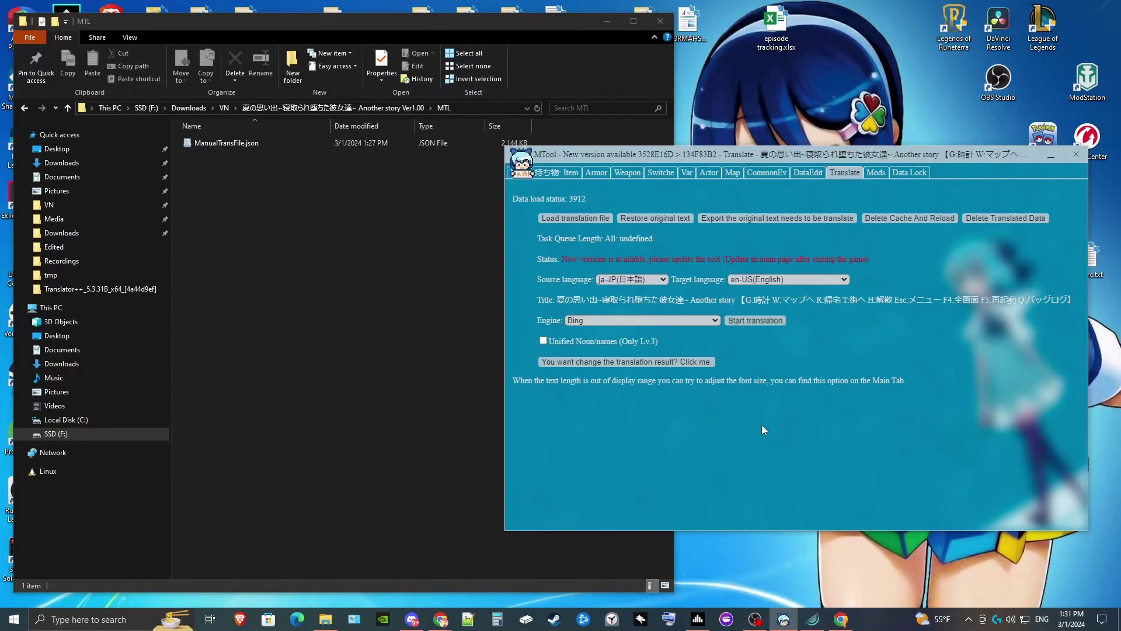
Switch to Chrome, search Google for "json validator" and open the JSONLint website
left_click(847, 620)
left_click(479, 288)
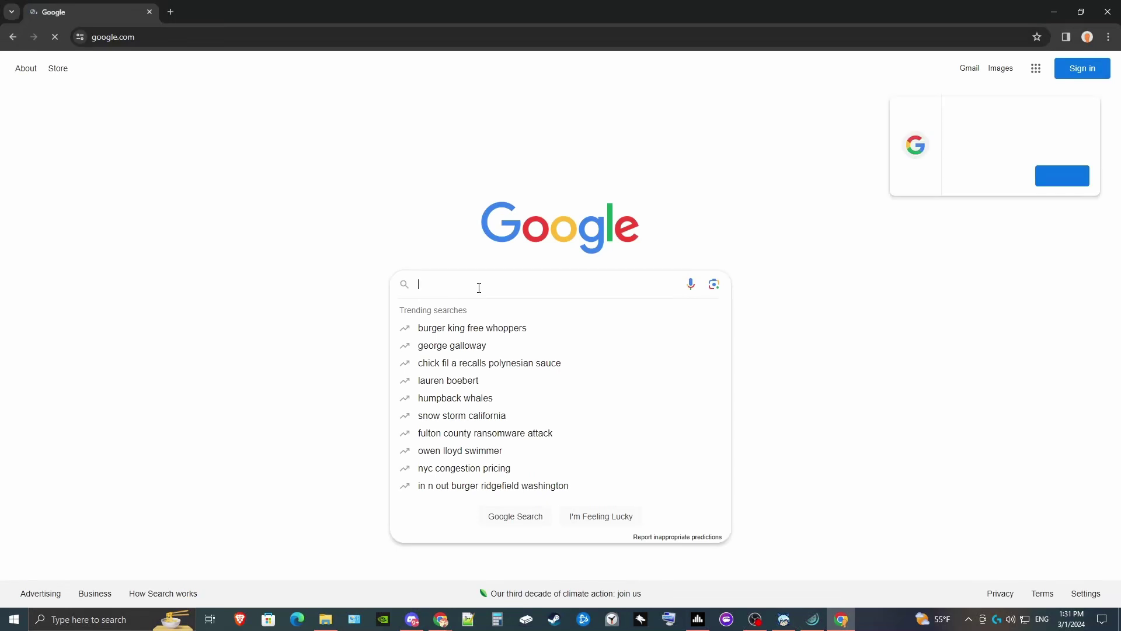
type("json vali")
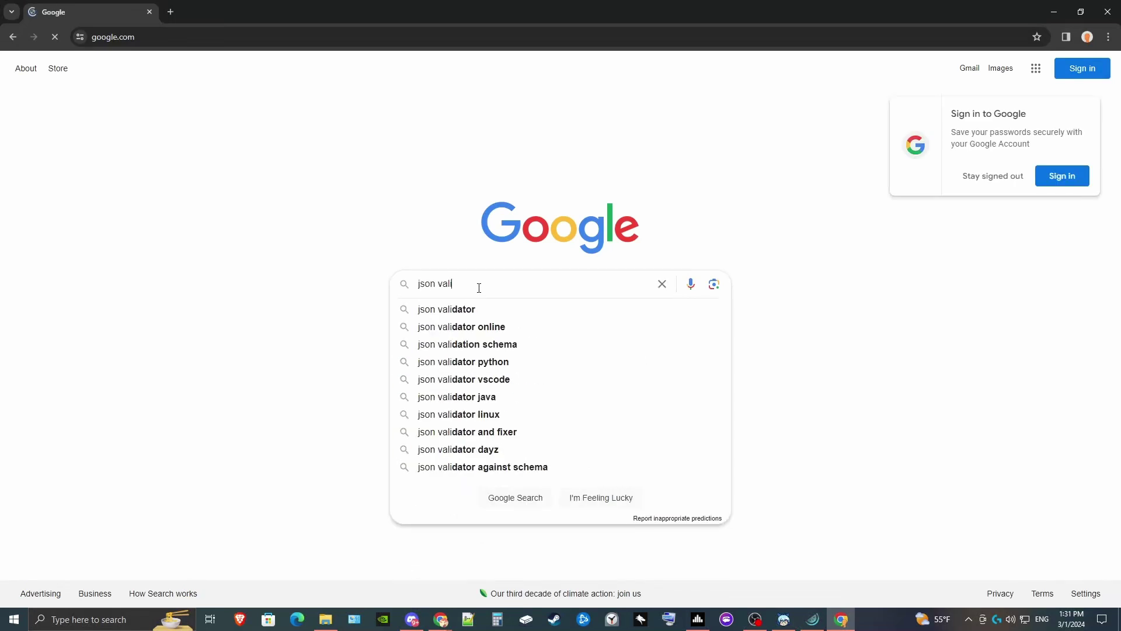
type("dator")
key("Return")
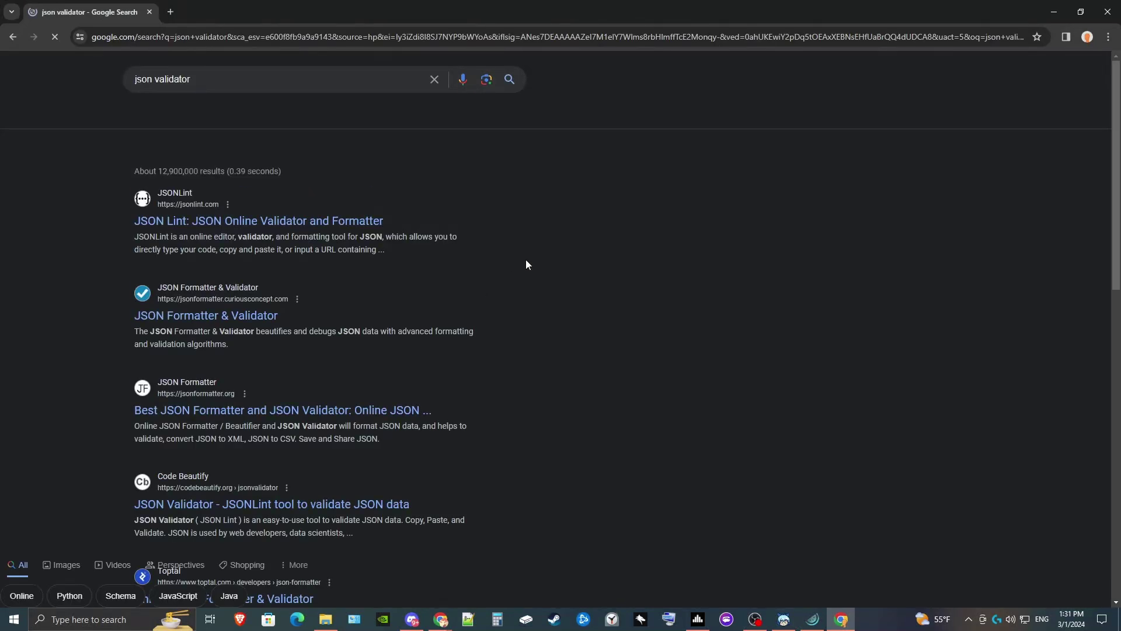
left_click(208, 222)
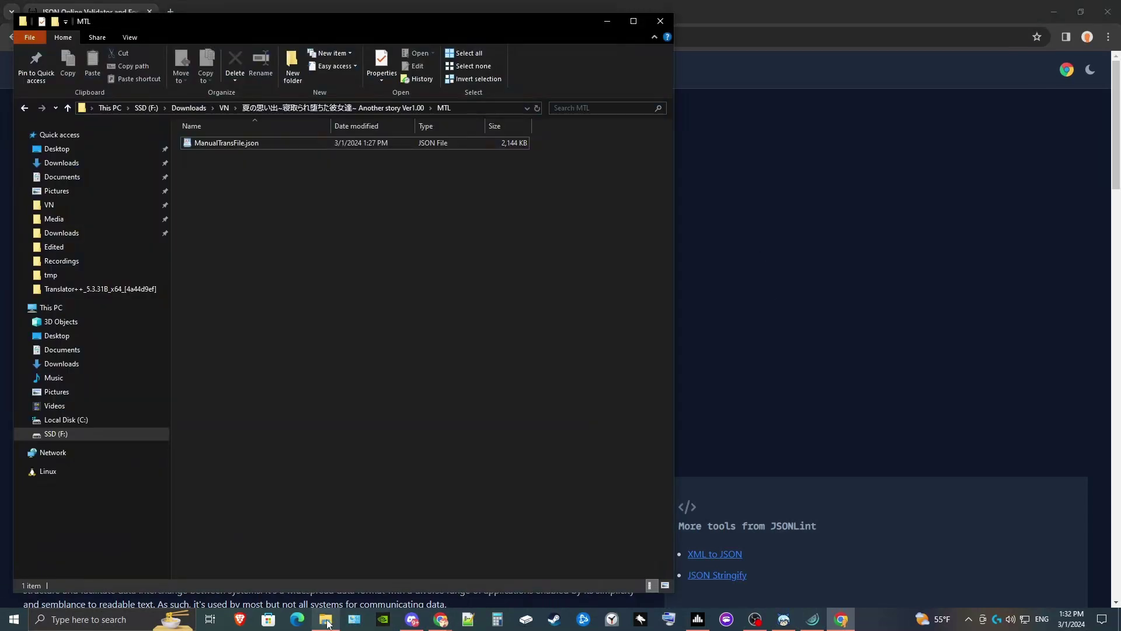
Load ManualTransFile.json from the MTL folder into the JSONLint editor and validate it
left_click(326, 619)
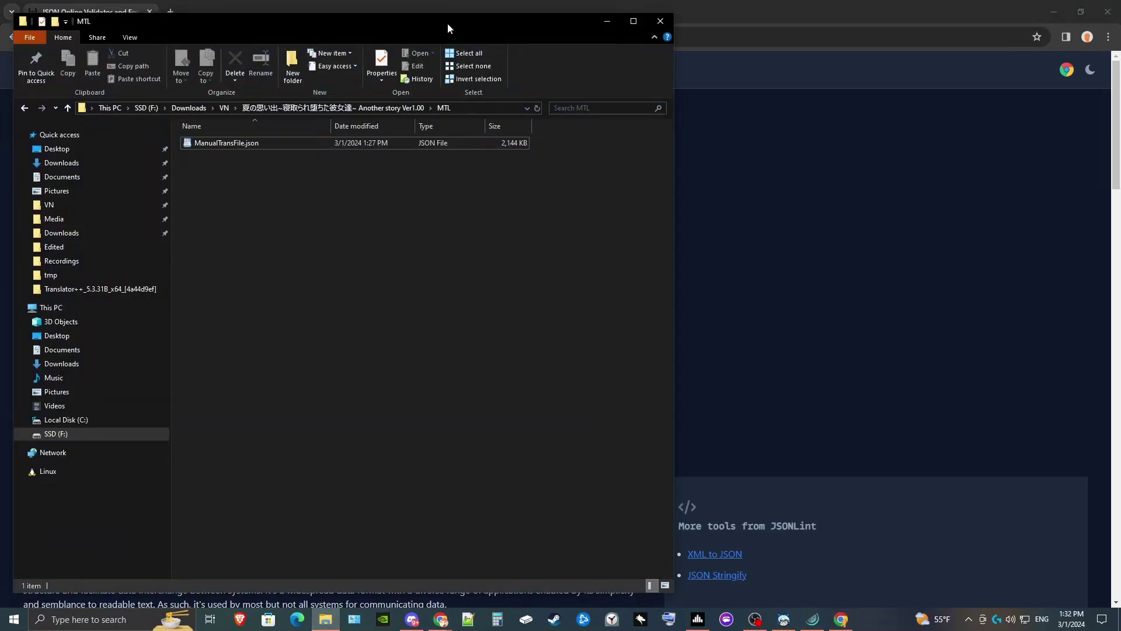
left_click_drag(448, 23, 913, 42)
left_click(702, 163)
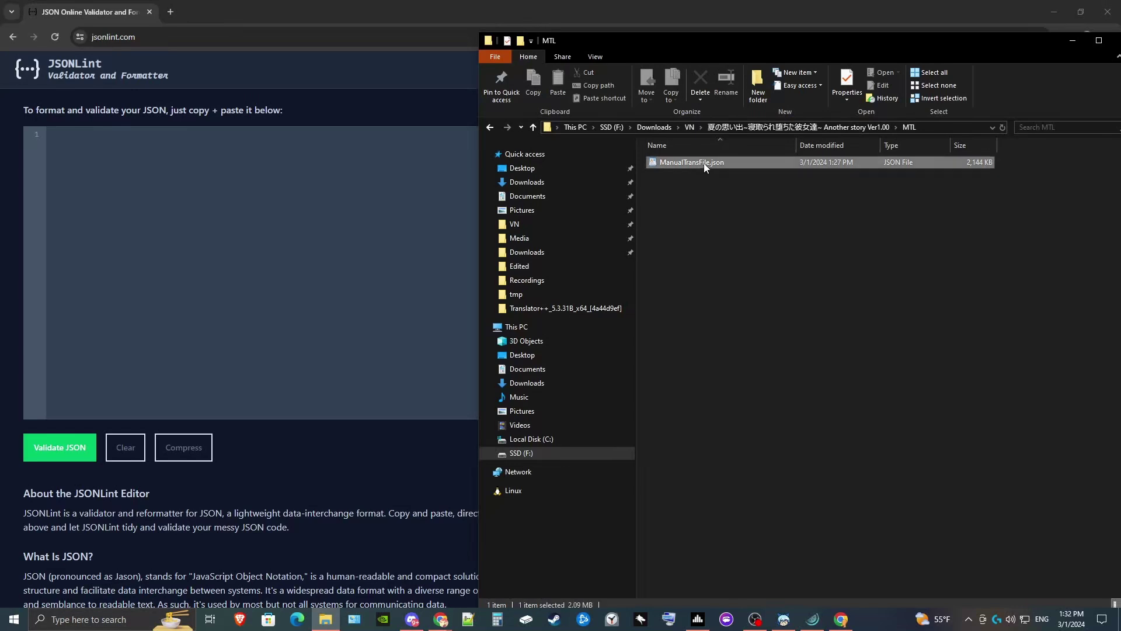
left_click_drag(703, 163, 282, 247)
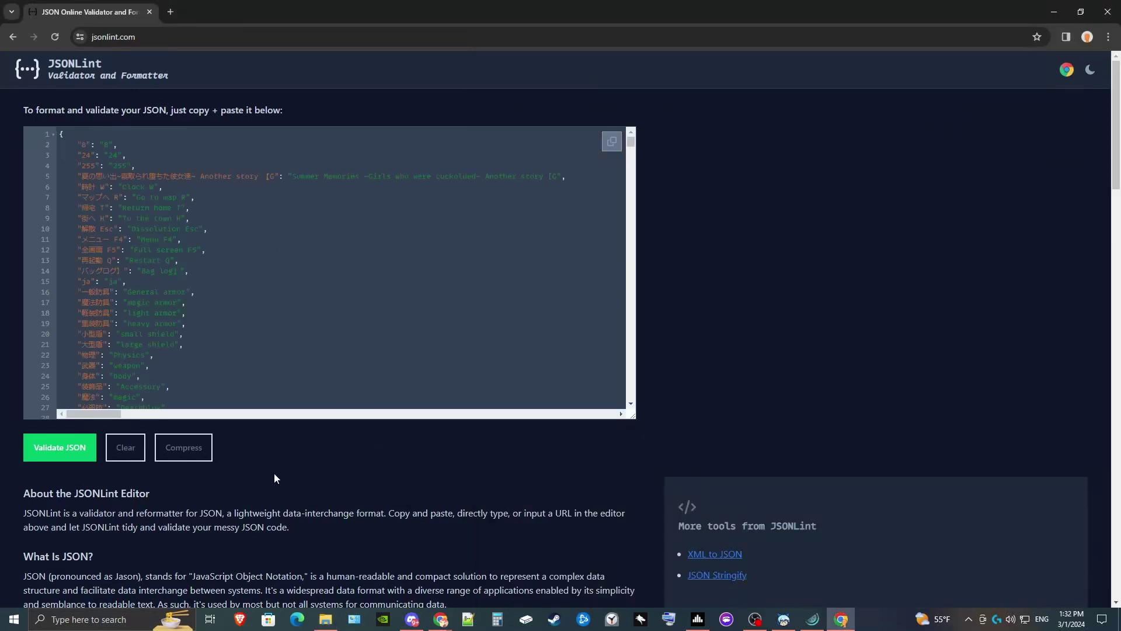
left_click(36, 450)
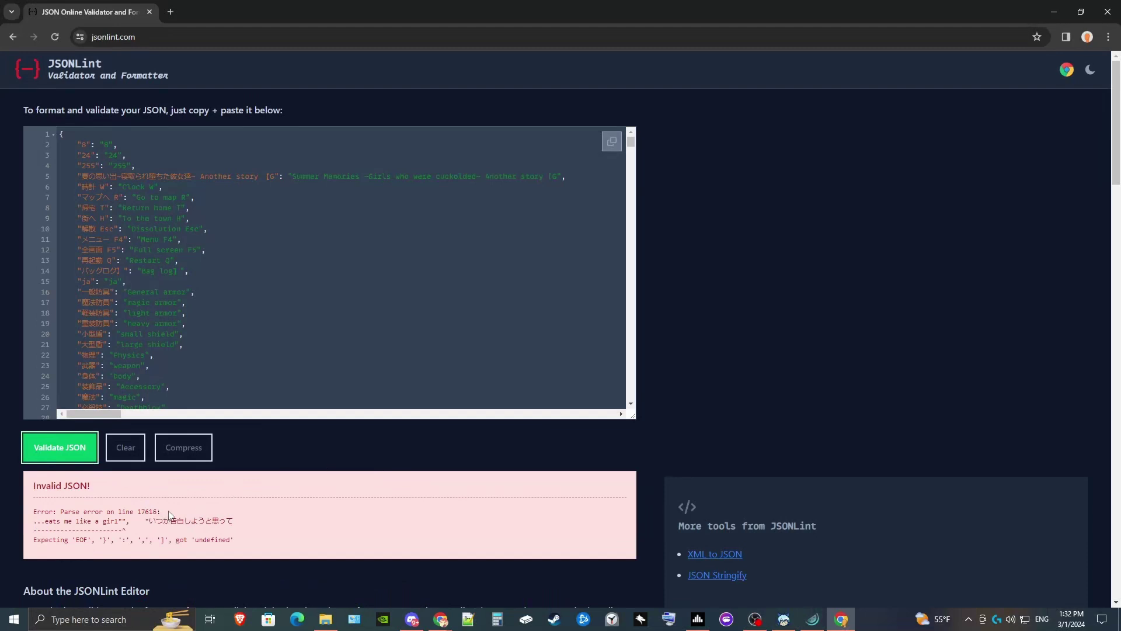
Find line 17616 in the JSON and insert a backslash before the inner quotation mark ending its English translation
left_click_drag(631, 141, 630, 317)
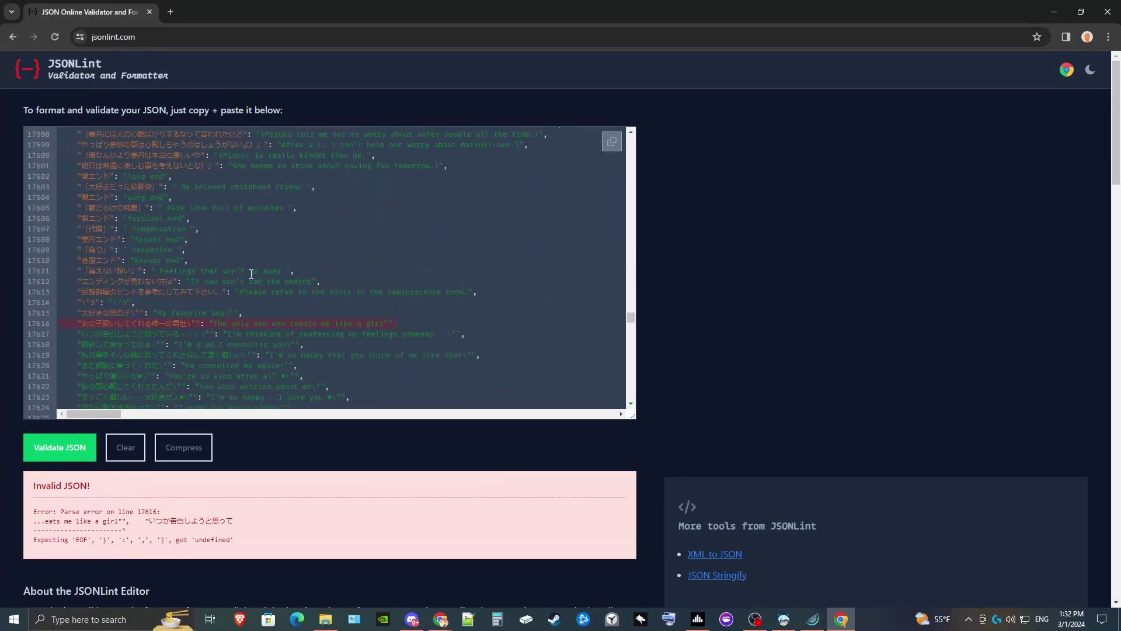
scroll(252, 274, "down", 1)
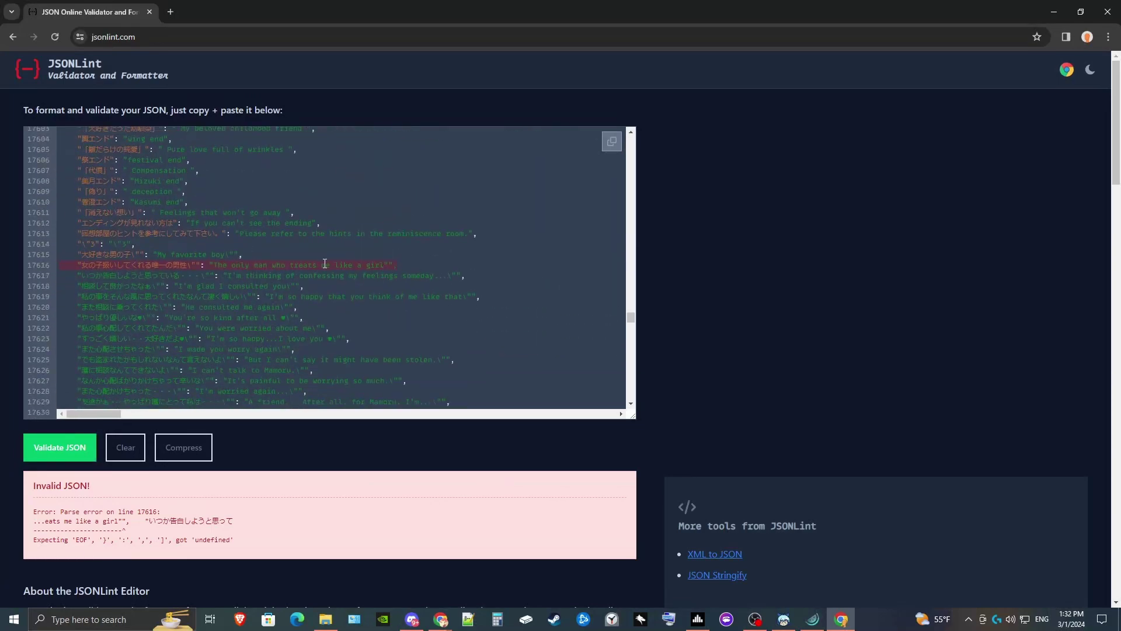
left_click_drag(400, 264, 323, 271)
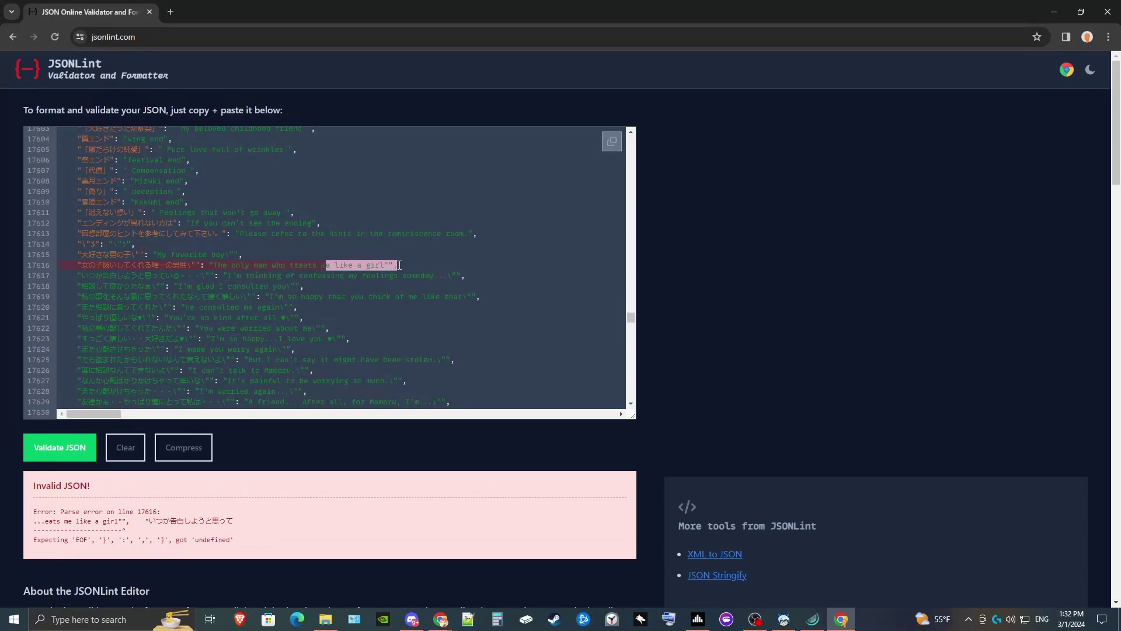
left_click(389, 255)
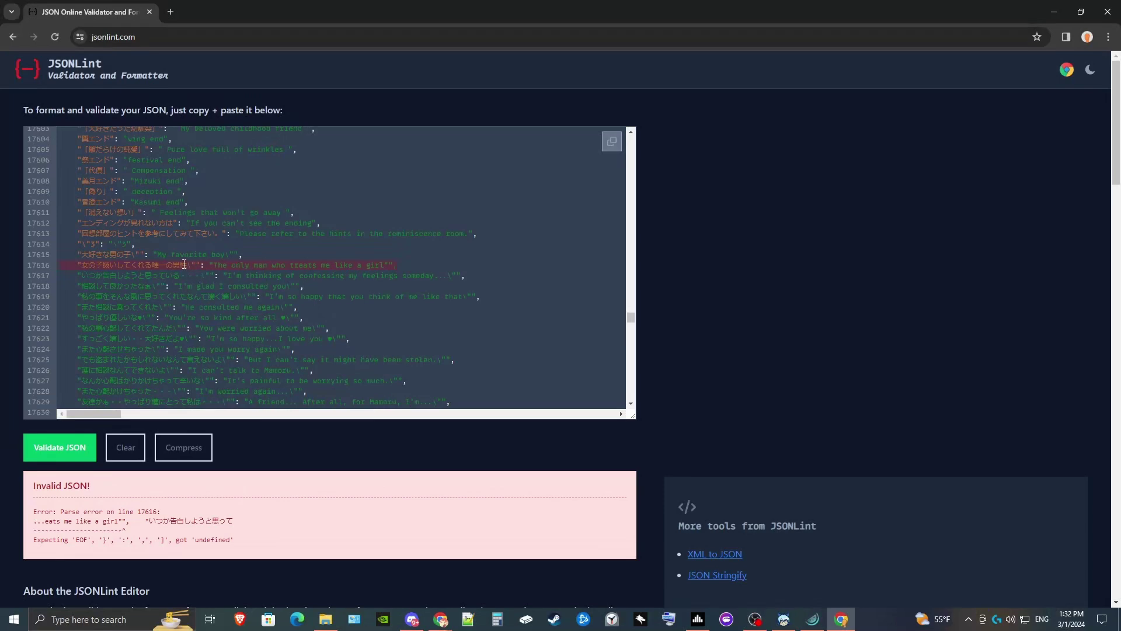
left_click_drag(197, 265, 188, 265)
left_click(390, 265)
type("\\")
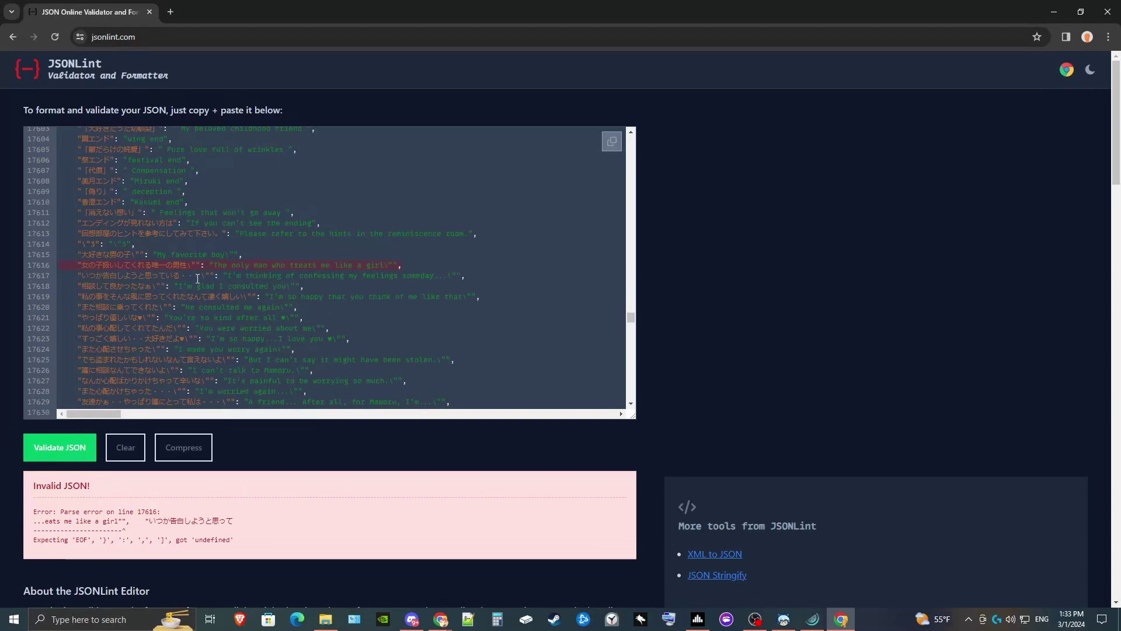
Compare the escaped quotation marks in both halves of line 17616, tidy its ending, and validate the JSON again
left_click_drag(187, 264, 195, 265)
left_click_drag(384, 265, 393, 264)
left_click(409, 264)
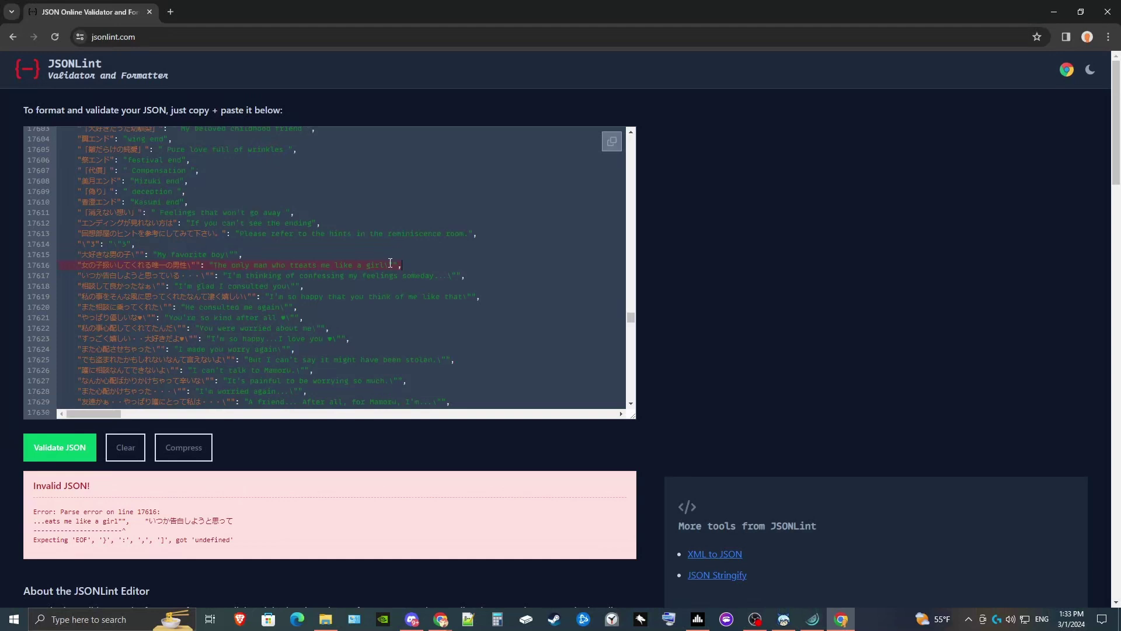
left_click(395, 264)
key("BackSpace")
left_click(80, 451)
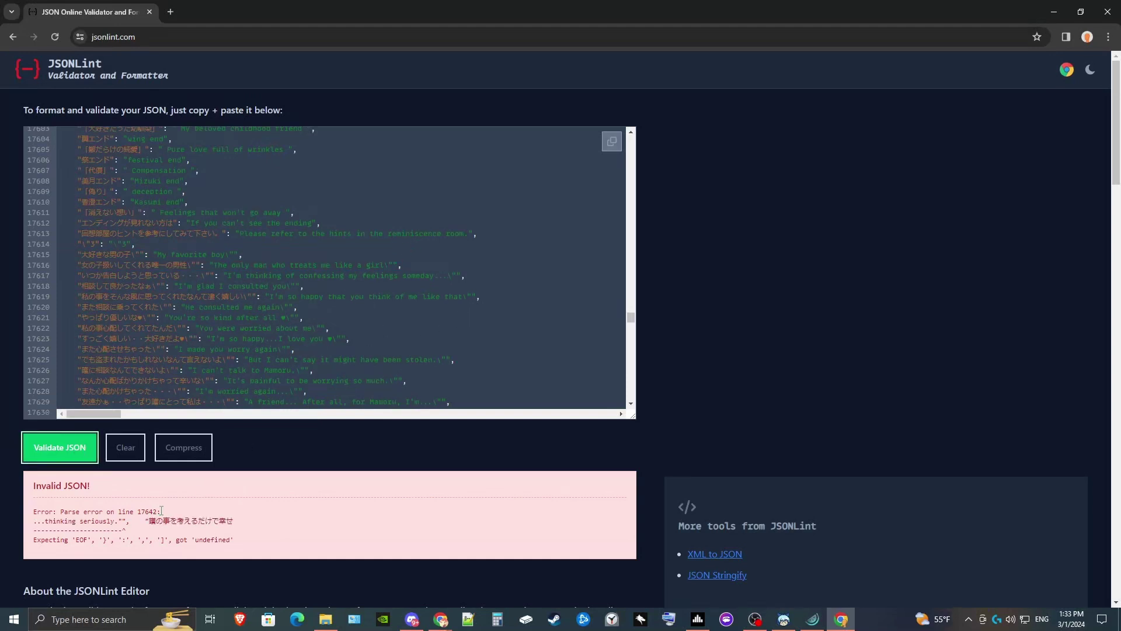
Insert a backslash before the inner quotation mark ending the English translation in line 17642
scroll(350, 309, "down", 5)
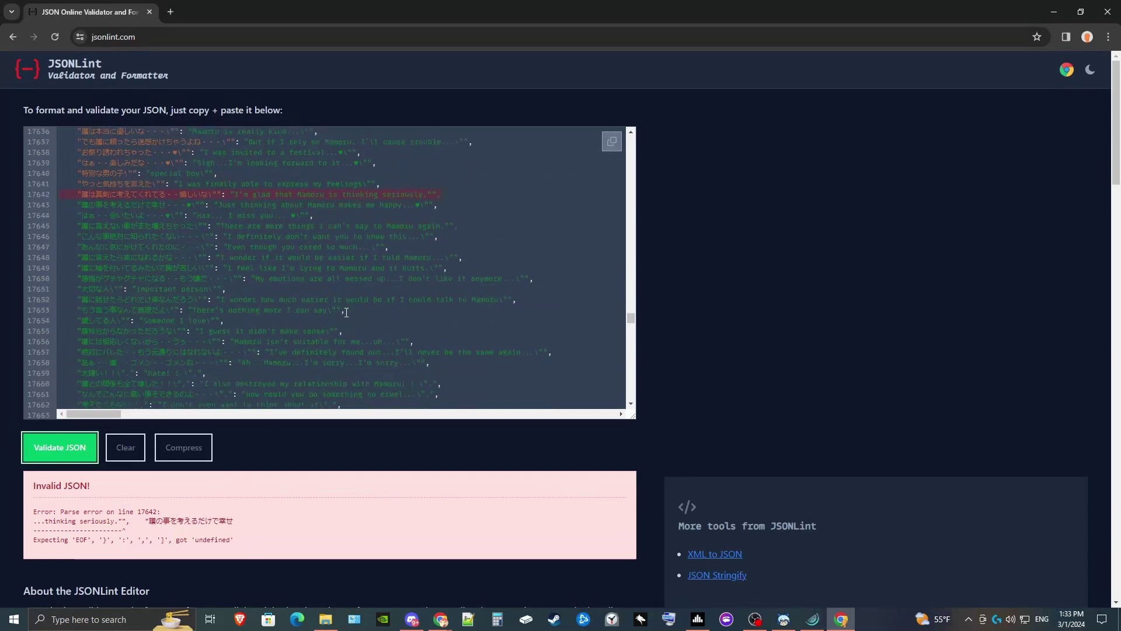
scroll(368, 305, "up", 3)
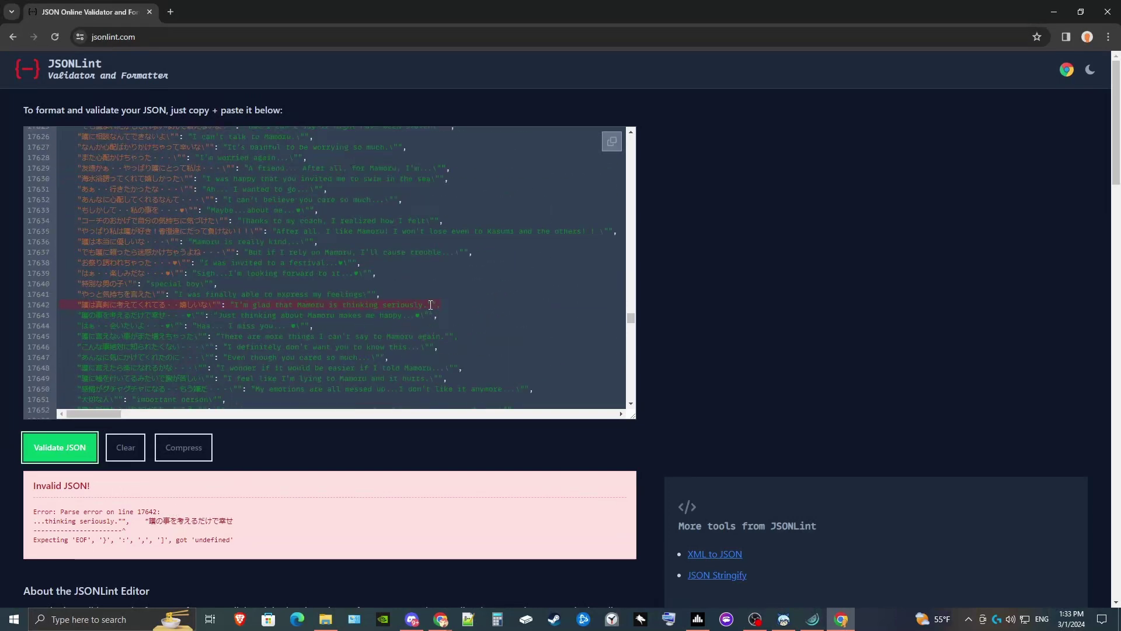
left_click(431, 305)
type("\\")
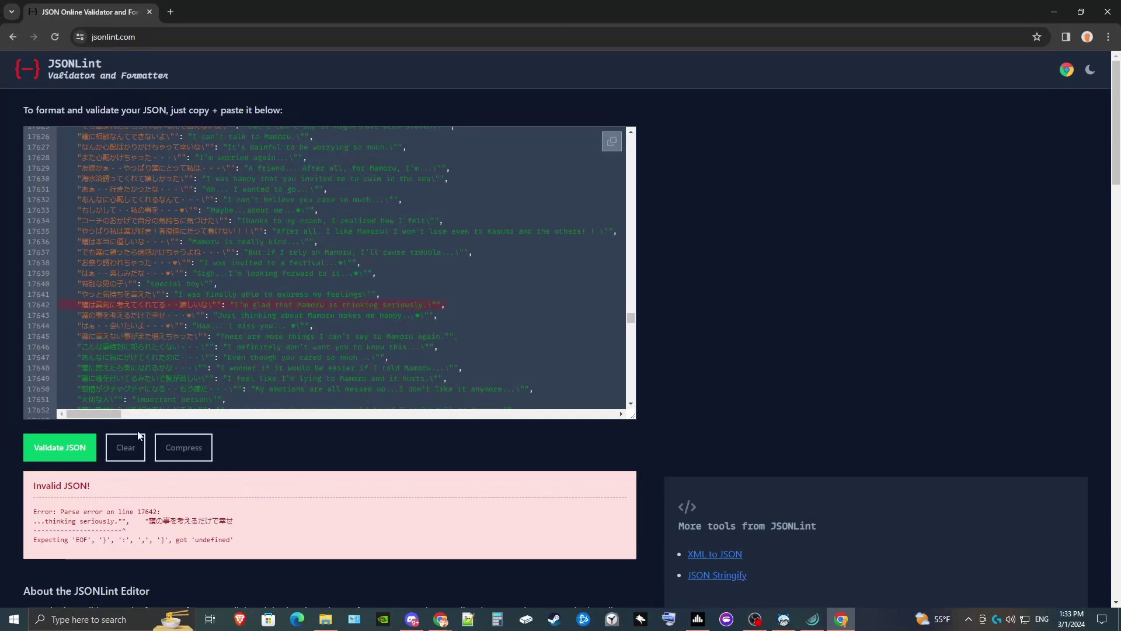
Validate the JSON, insert a backslash before the inner quotation mark ending line 17645's English translation, and validate again
left_click(67, 448)
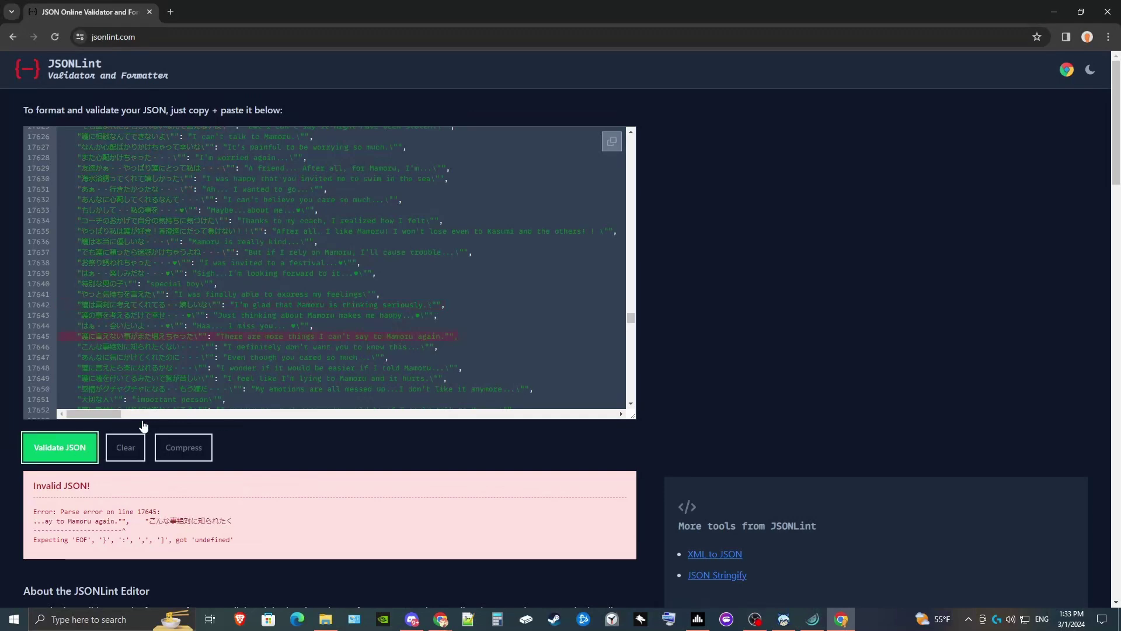
left_click(447, 338)
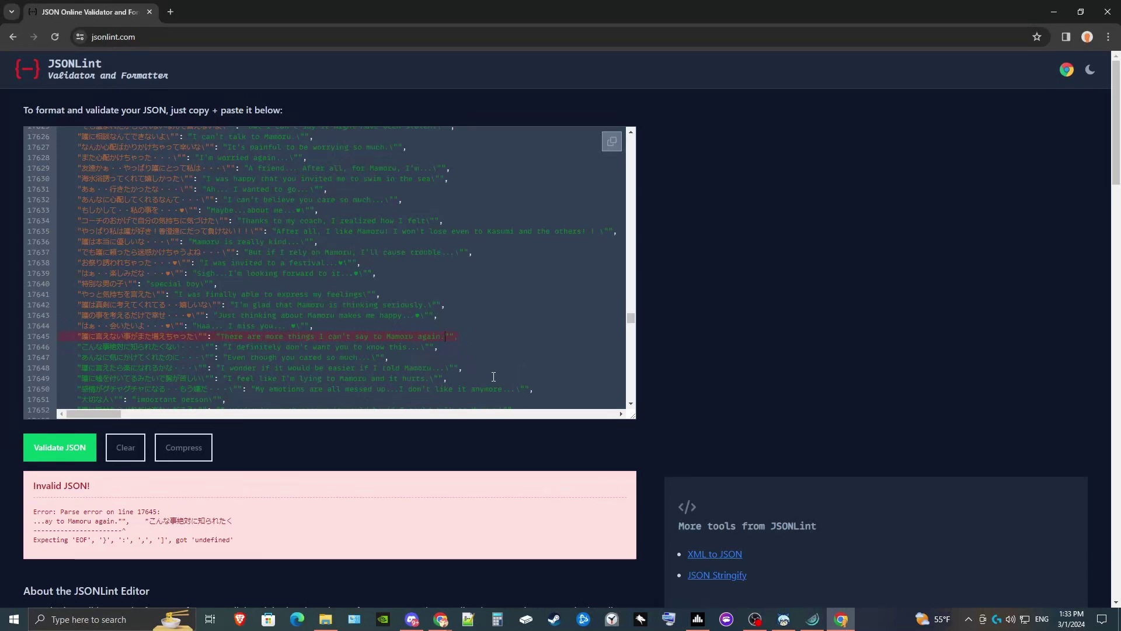
type("\\")
left_click(79, 450)
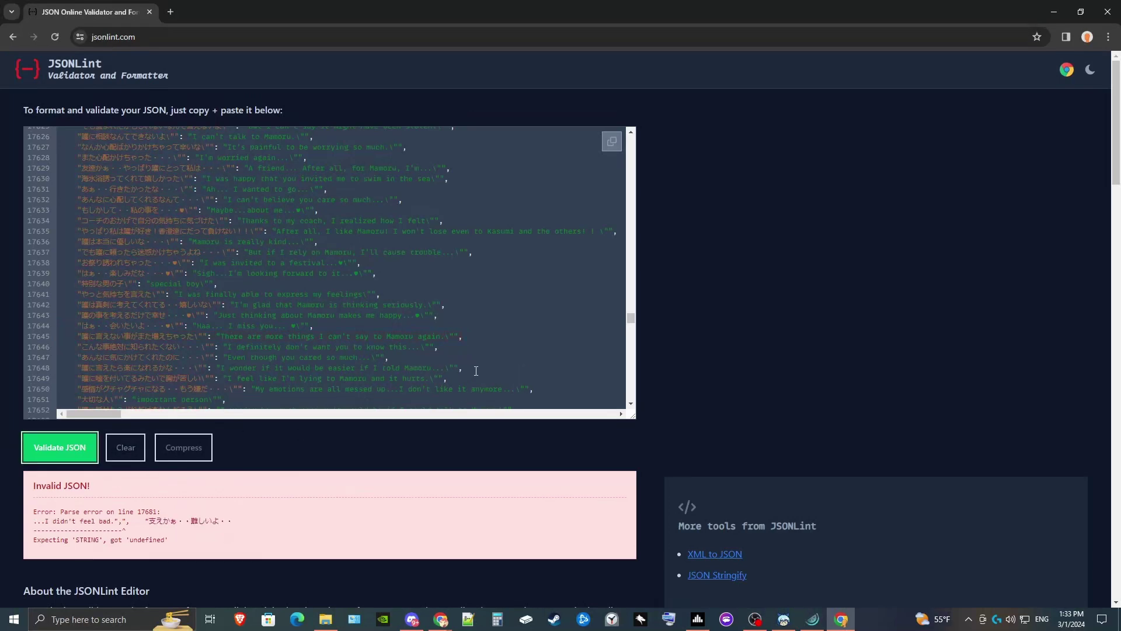
Insert a backslash before the inner quotation mark in line 17681's English translation and revalidate the JSON
scroll(458, 311, "down", 8)
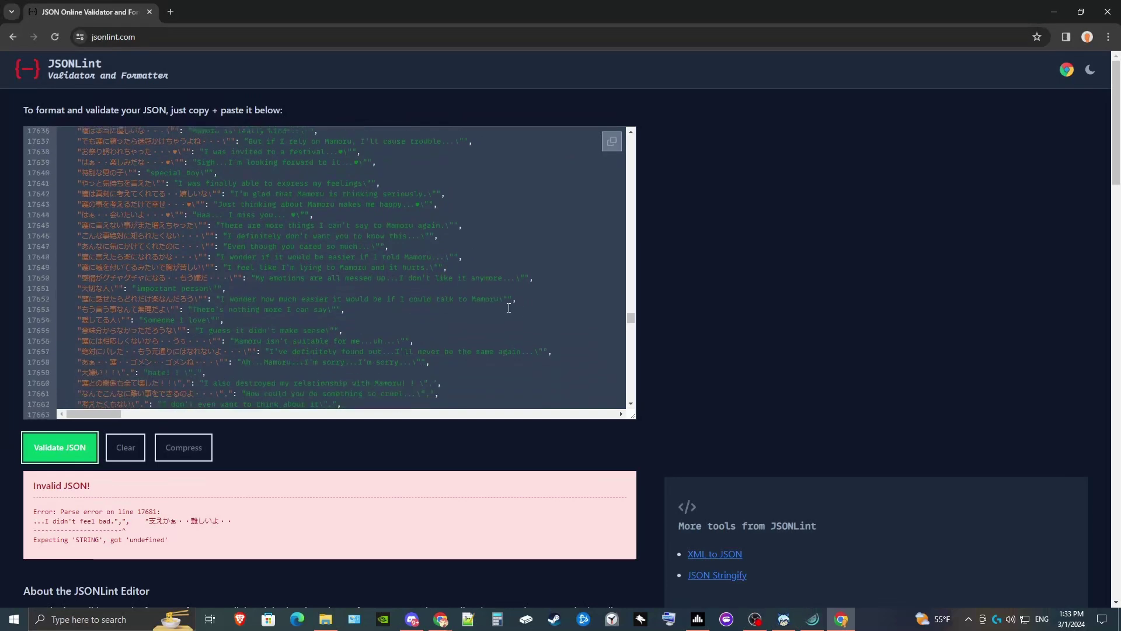
scroll(367, 230, "up", 1)
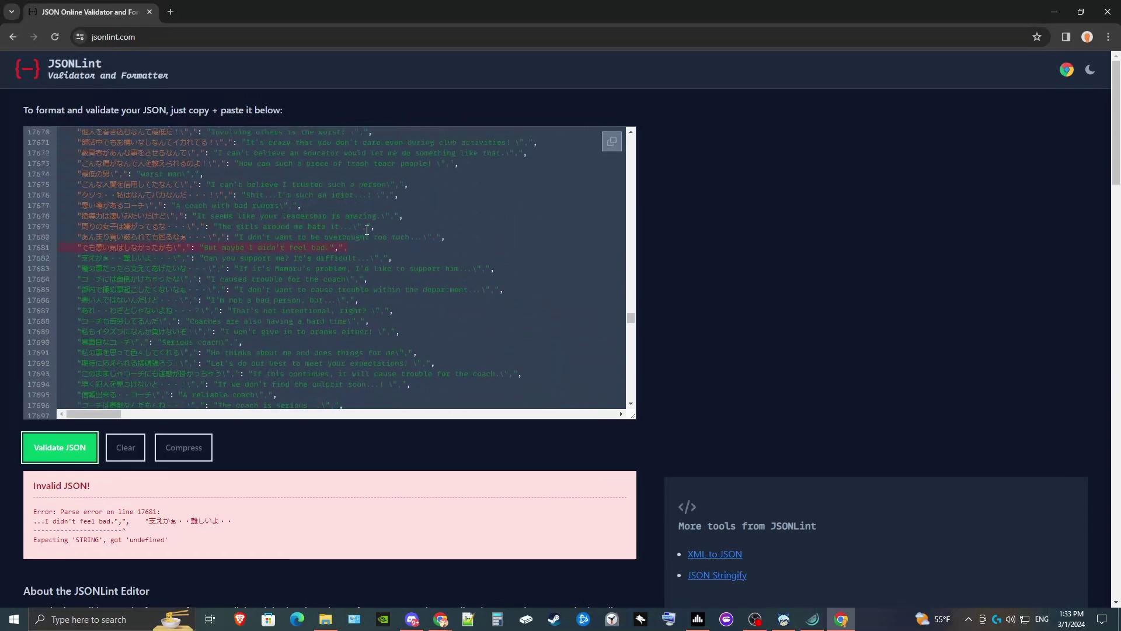
left_click(311, 277)
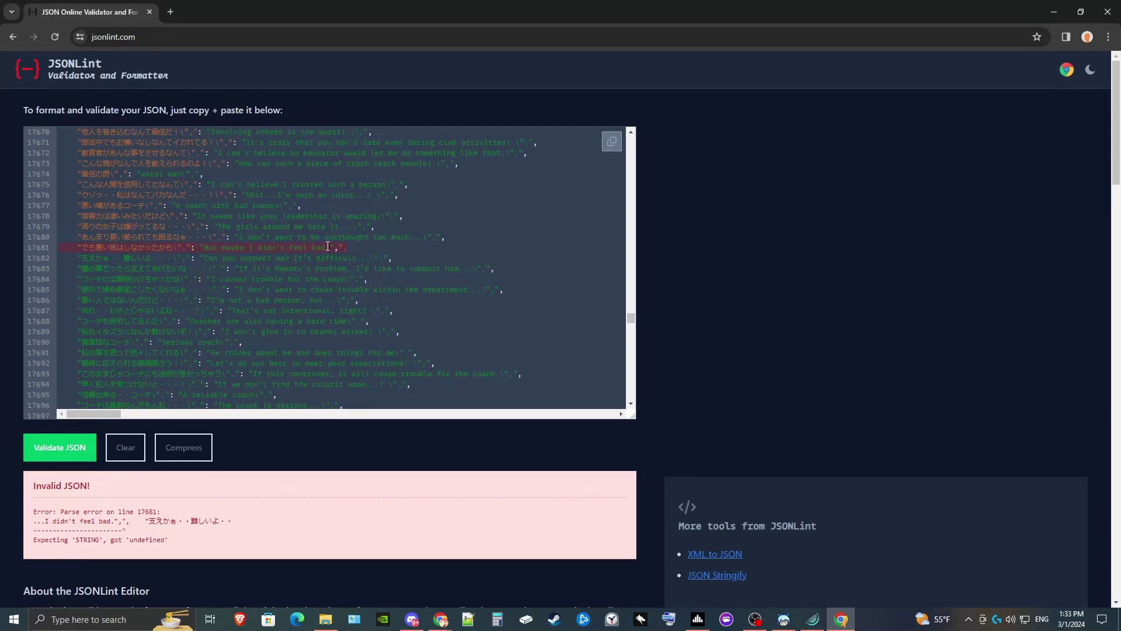
type("\\")
left_click(61, 454)
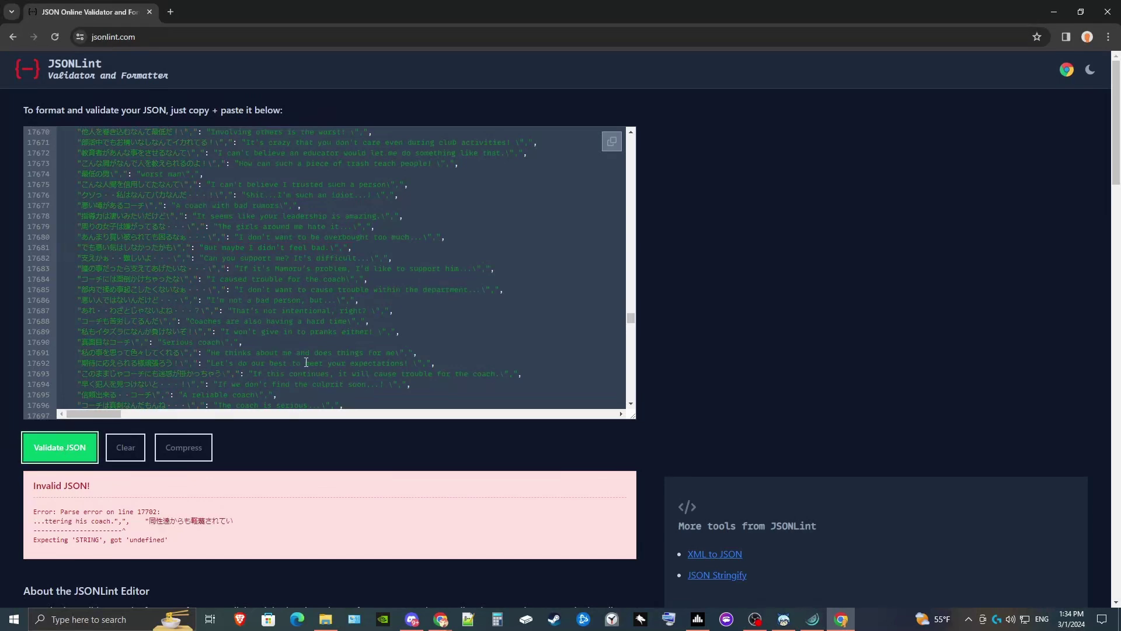
Insert a backslash before the inner quotation mark in line 17702's English translation and revalidate the JSON
scroll(347, 307, "down", 1)
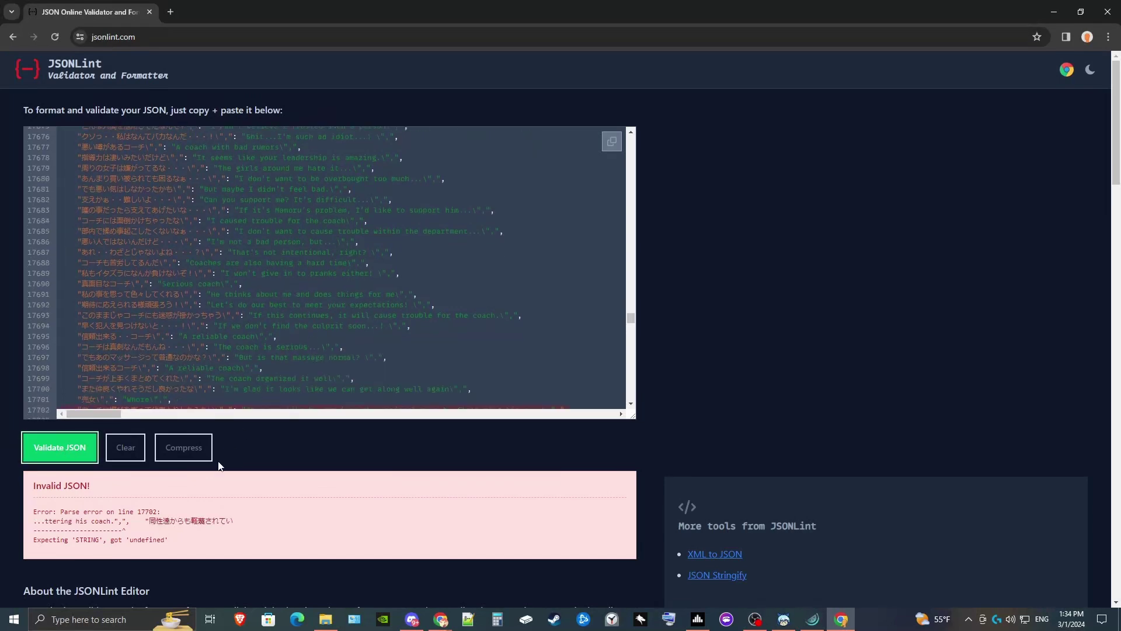
scroll(409, 327, "down", 2)
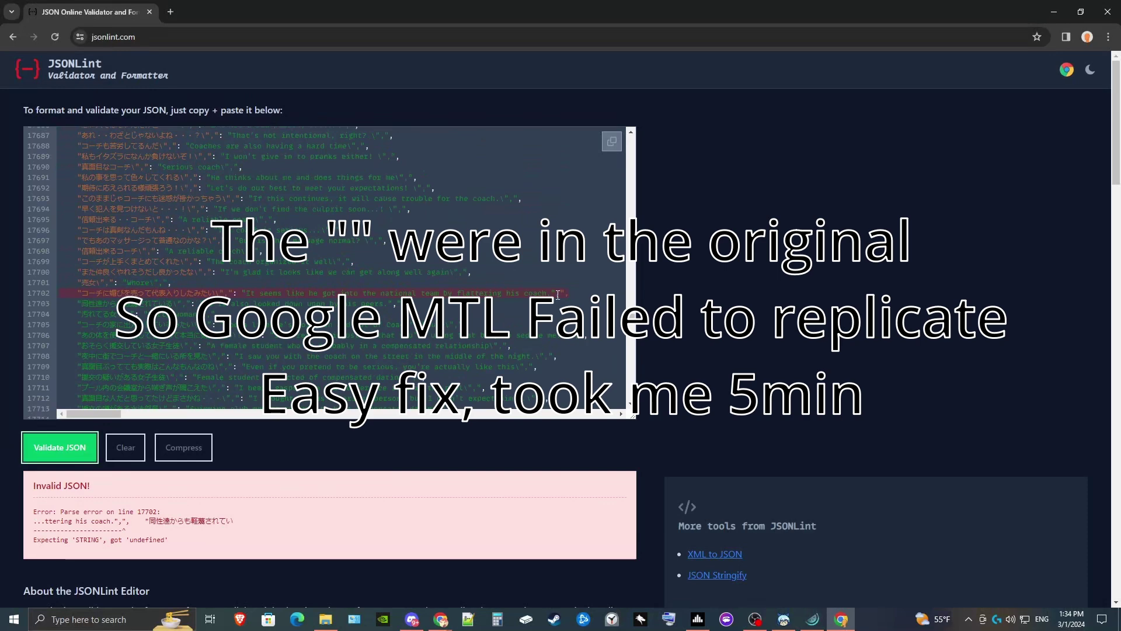
left_click(558, 294)
type("\\")
left_click(85, 456)
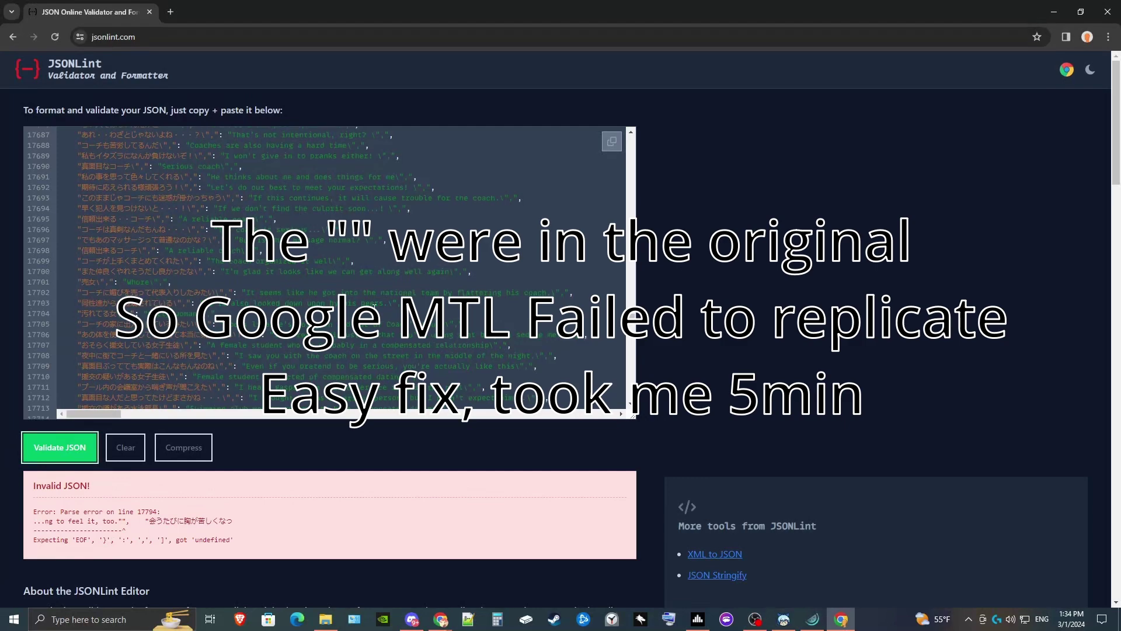
Escape the inner quotation mark ending line 17794's English translation with a backslash and revalidate the JSON
scroll(395, 295, "down", 9)
scroll(394, 295, "down", 8)
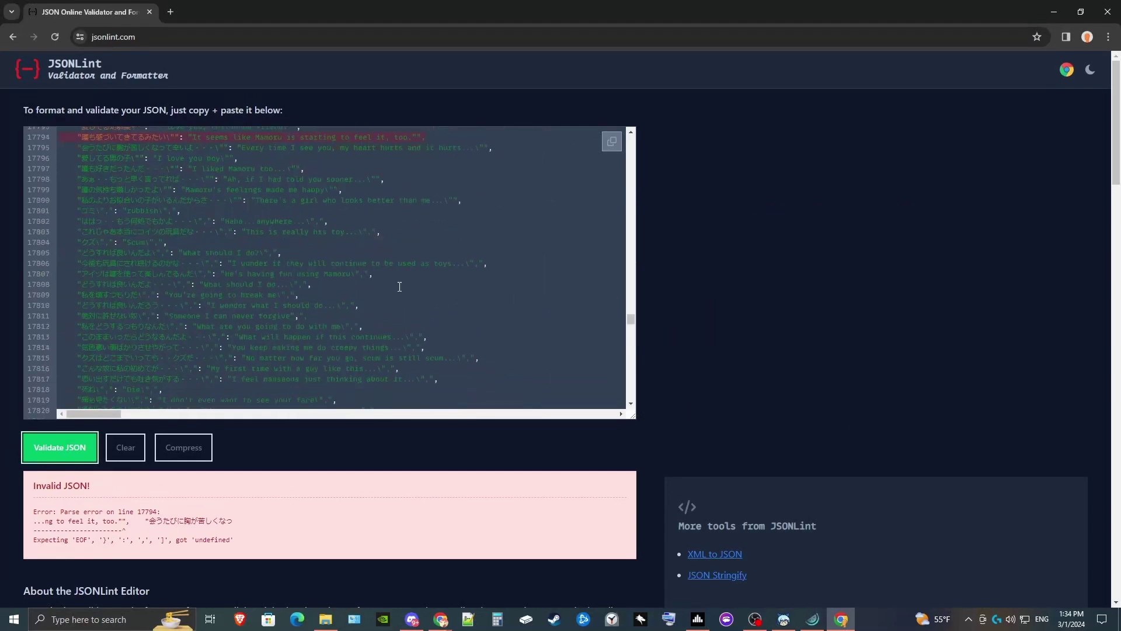
left_click(412, 267)
type("\\")
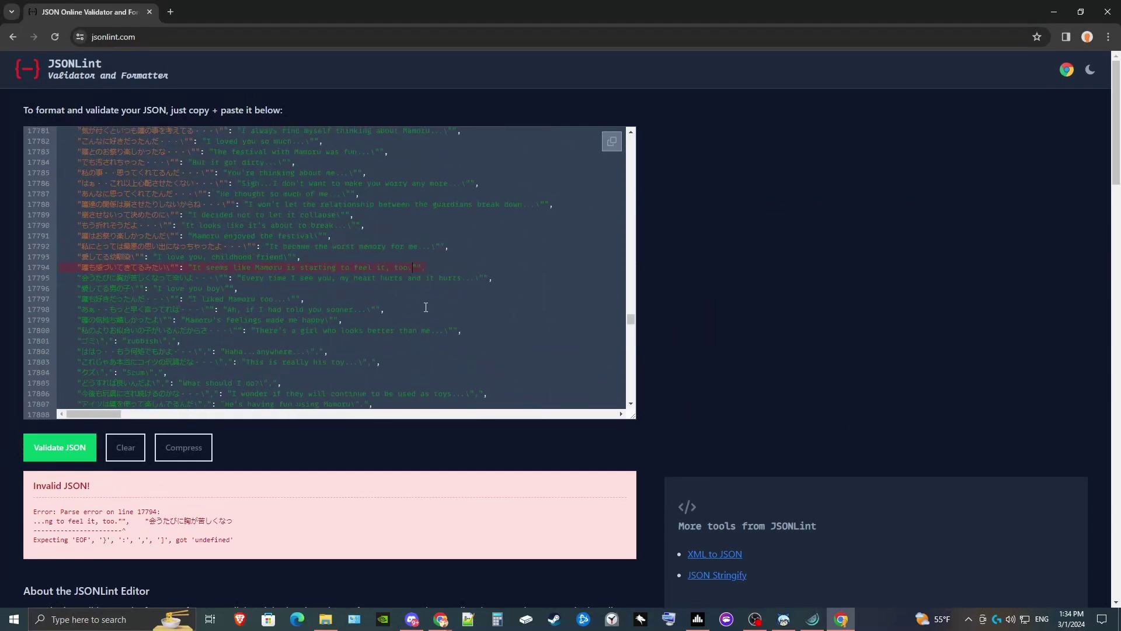
left_click(66, 447)
Insert a backslash before the quotation mark following "Someone I can never forgive" in line 17811 and revalidate the JSON
scroll(418, 323, "down", 4)
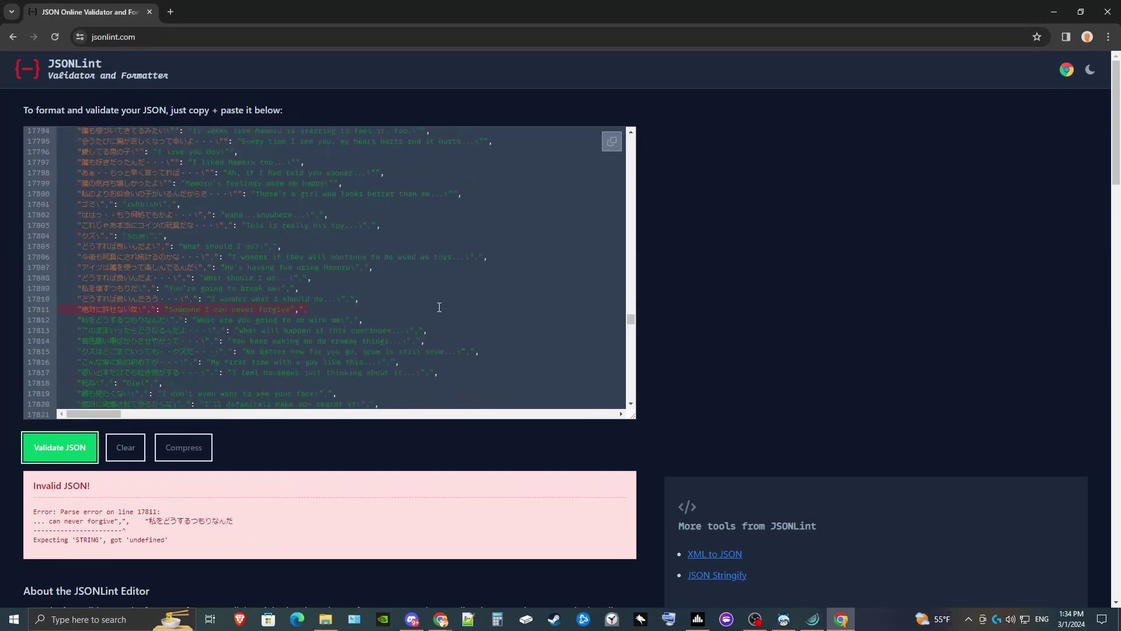
left_click(292, 212)
type("\\")
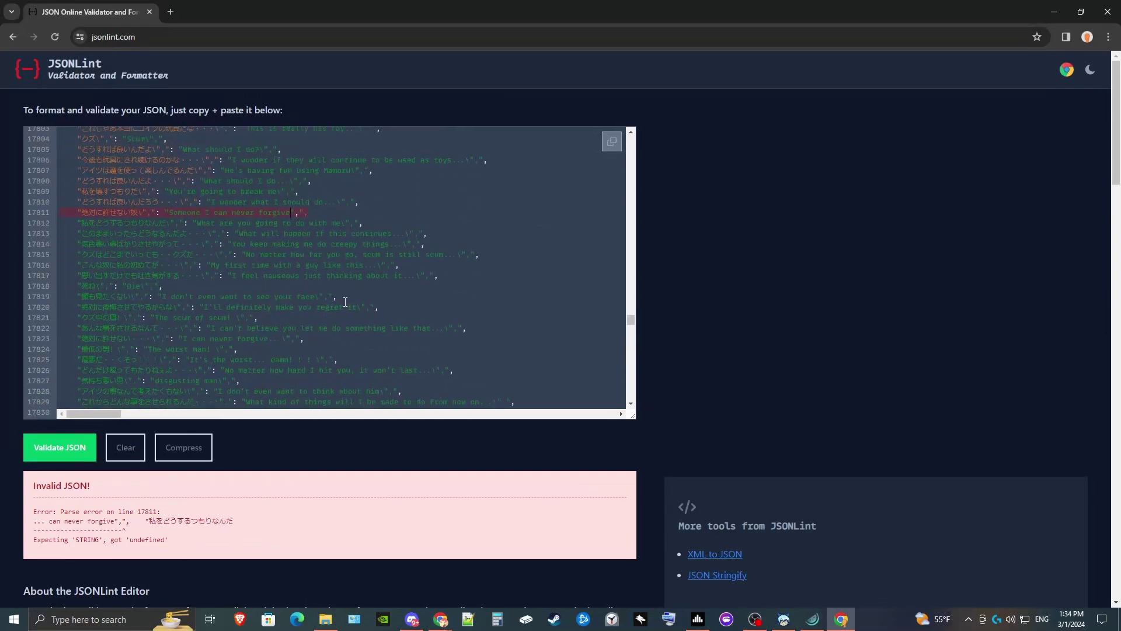
left_click(68, 457)
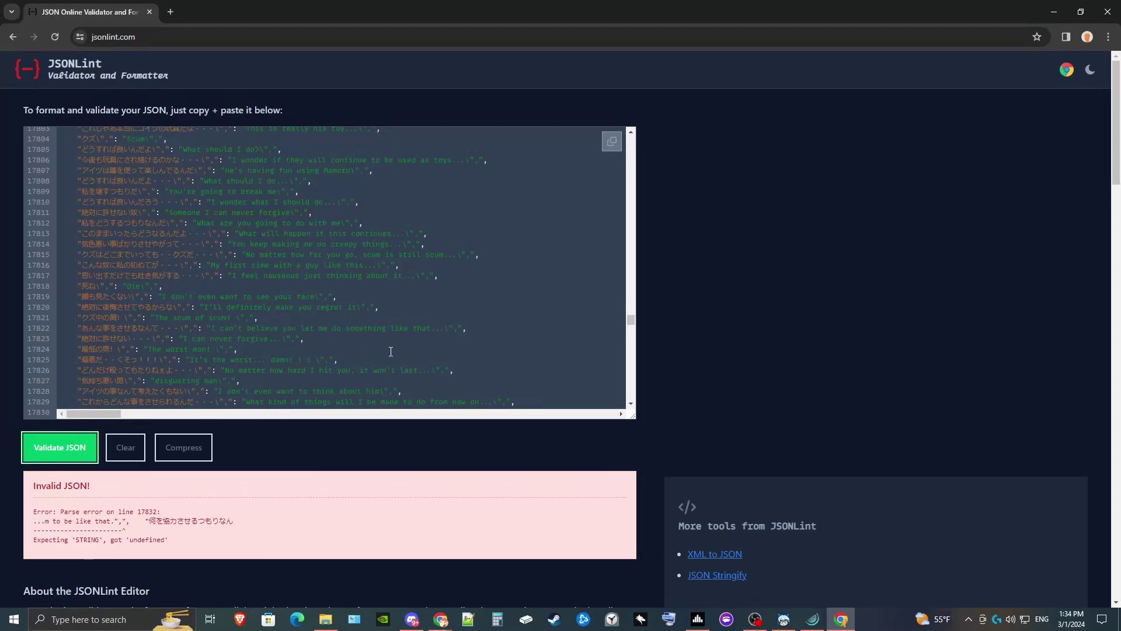
Insert a backslash before the inner quotation mark in line 17832's English translation and revalidate the JSON
scroll(375, 313, "down", 4)
left_click(390, 199)
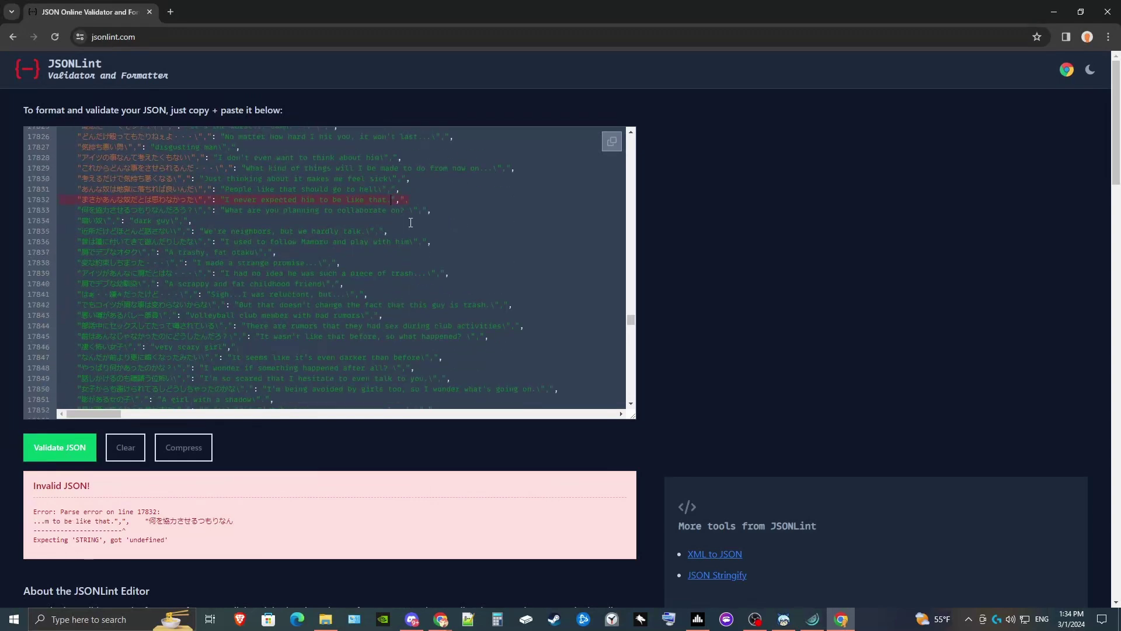
type("\\")
left_click(80, 458)
Insert a backslash before the quotation mark following "very scary girl" in line 17846 and revalidate the JSON
scroll(265, 313, "down", 1)
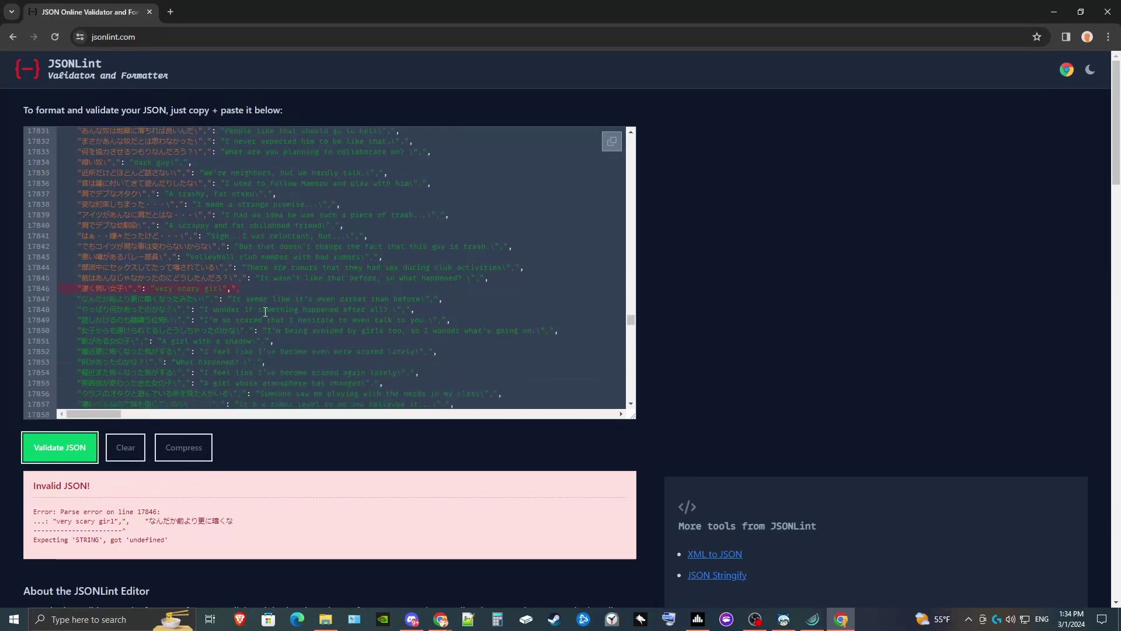
left_click(223, 288)
type("\\")
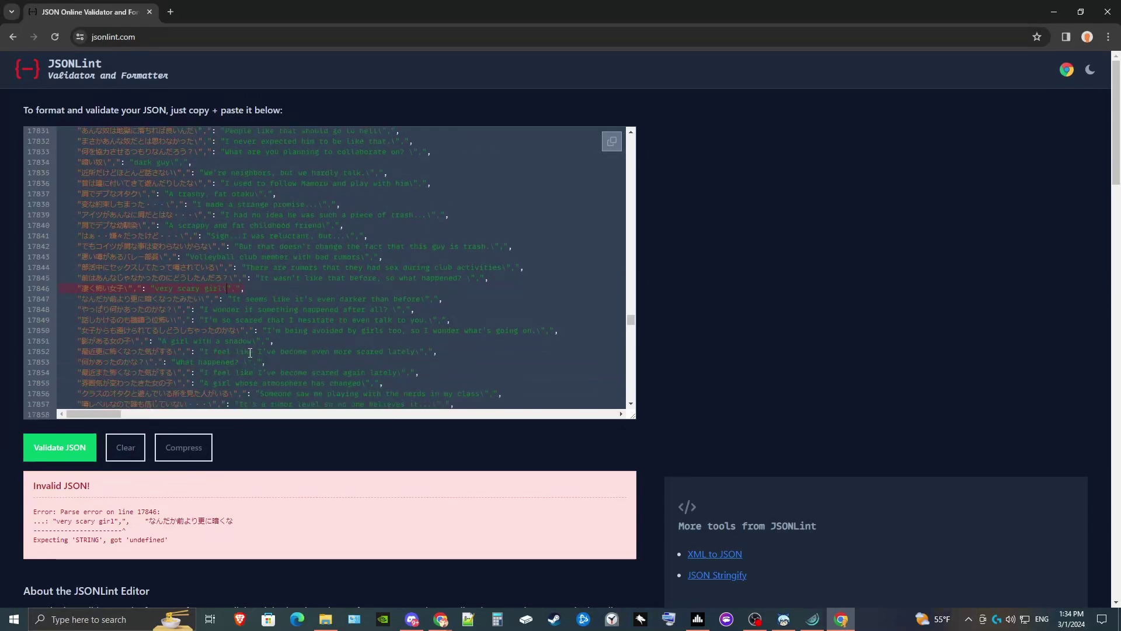
left_click(80, 456)
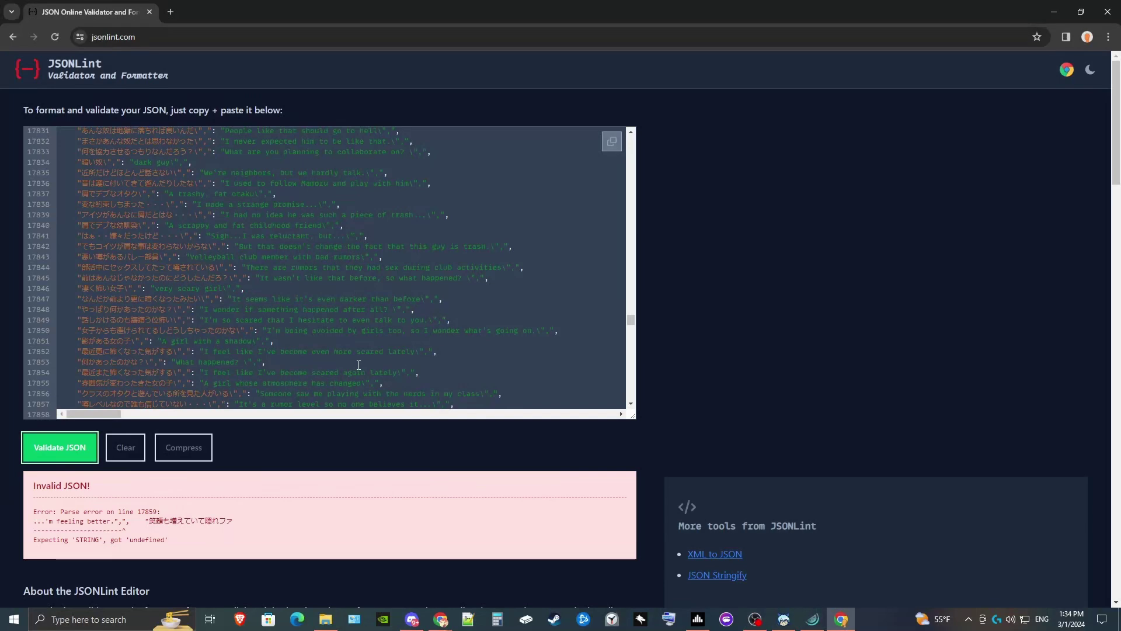
Escape the inner quotation mark in line 17859's English translation with a backslash and revalidate the JSON
scroll(359, 365, "down", 3)
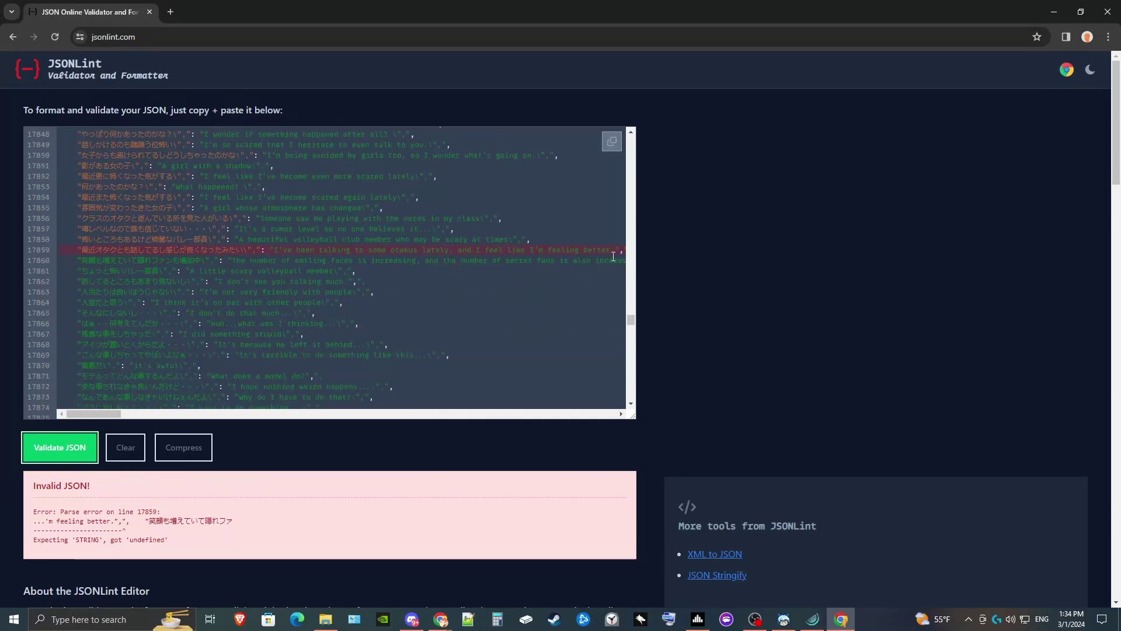
left_click(613, 251)
type("\\")
left_click(72, 456)
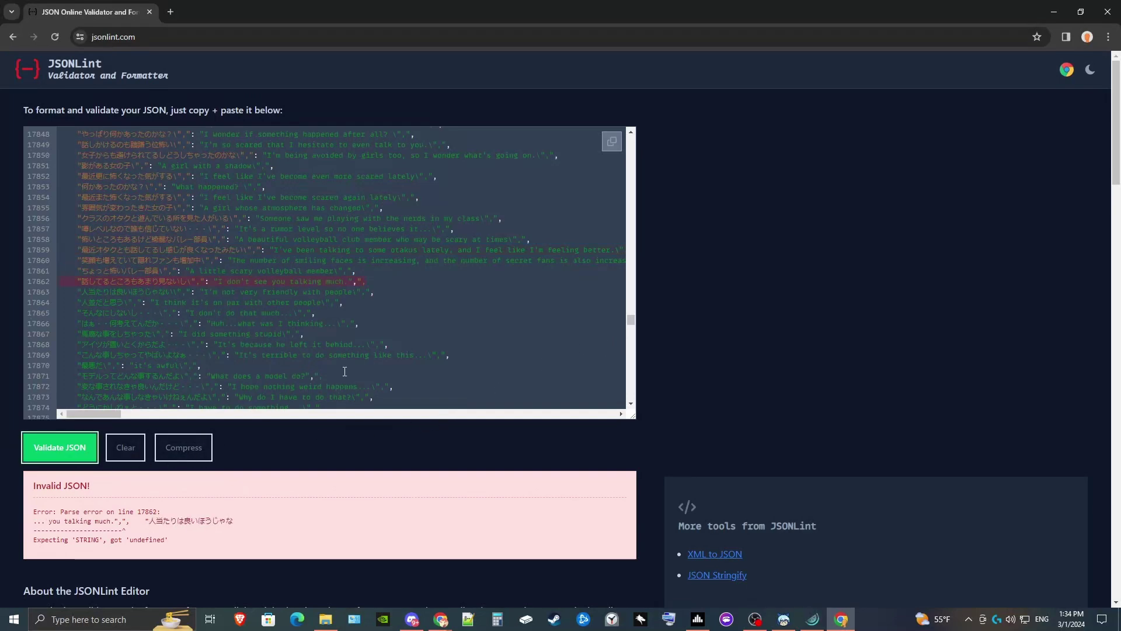
Insert a backslash before the inner quotation mark in line 17862's English translation and revalidate the JSON
left_click(350, 281)
type("\\")
left_click(63, 449)
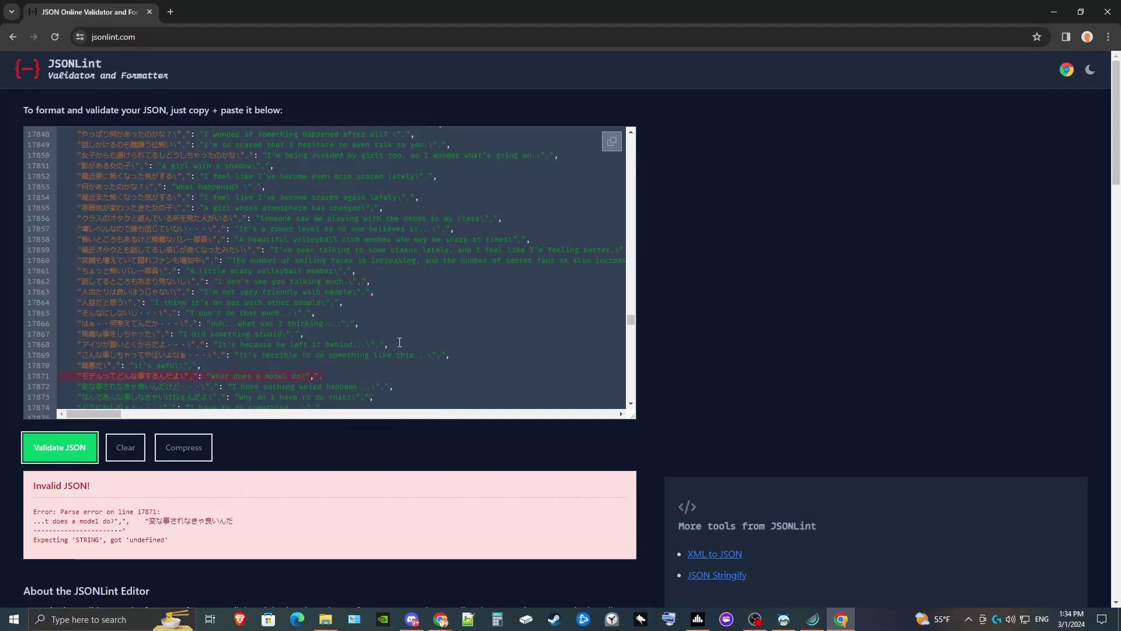
Validate the JSON with line 18292 escaped, insert a backslash before the inner quotation mark in line 18309's translation, and revalidate
scroll(399, 342, "down", 2)
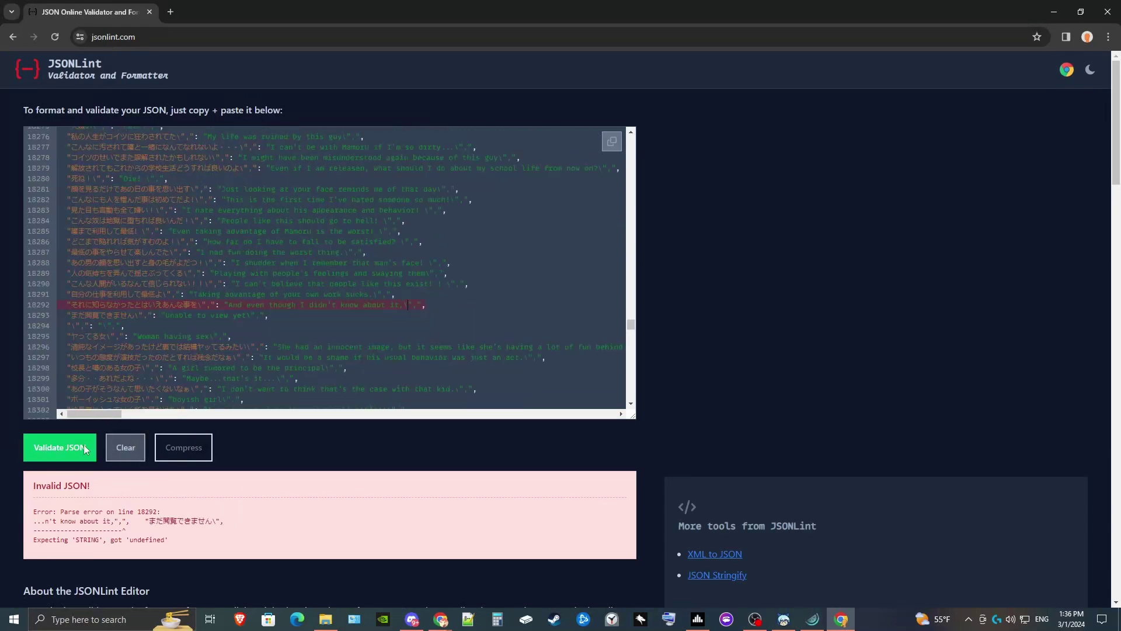
left_click(85, 449)
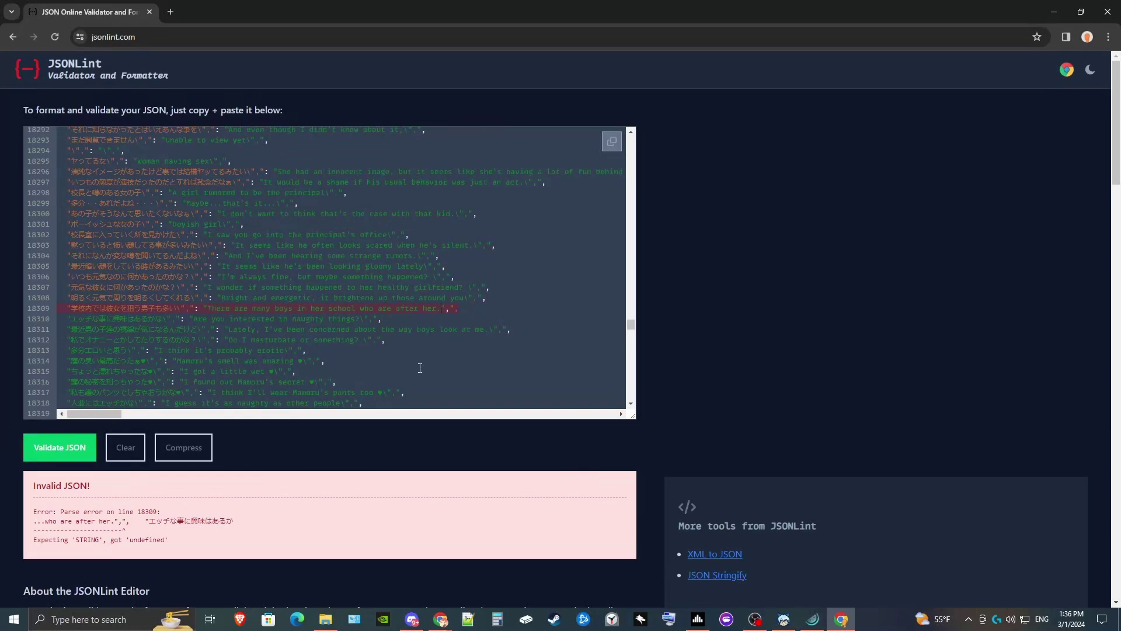
left_click(440, 309)
type("\\")
left_click(52, 447)
Copy the complete repaired JSON from the JSONLint editor
scroll(363, 344, "down", 4)
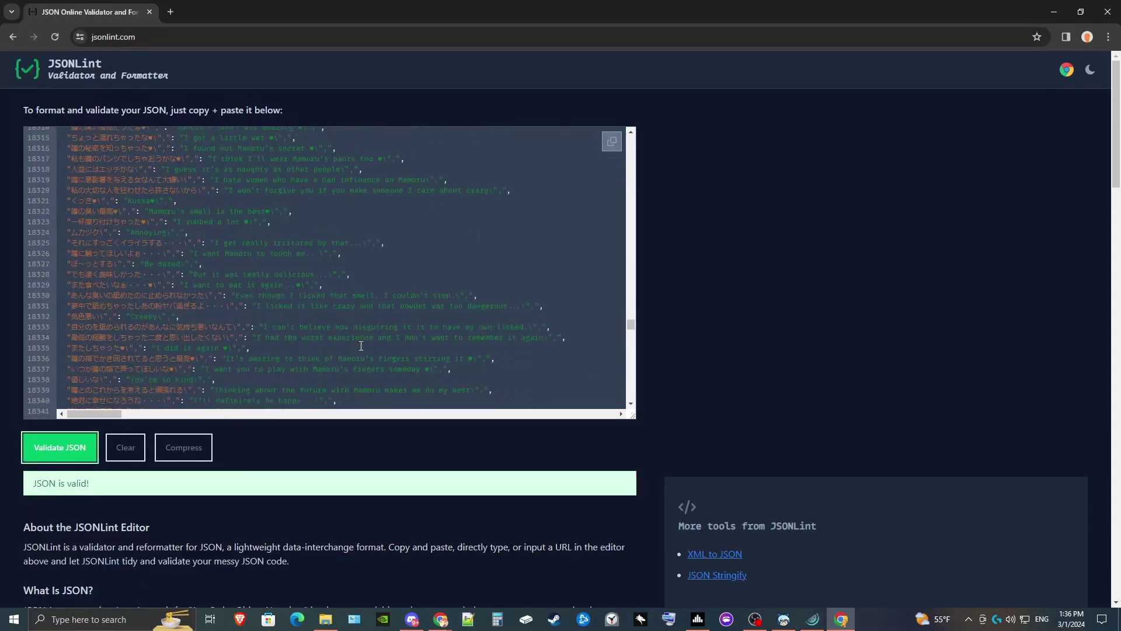
left_click(384, 318)
scroll(525, 234, "up", 1)
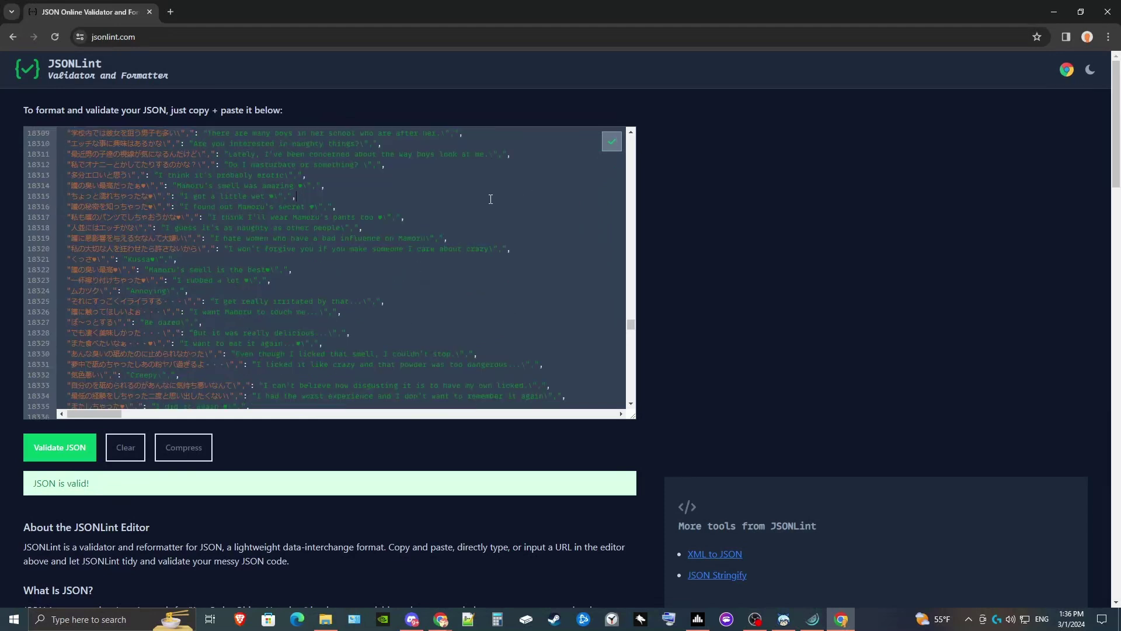
left_click(612, 147)
Switch to File Explorer and open ManualTransFile.json from the MTL folder in Notepad++
left_click(1055, 12)
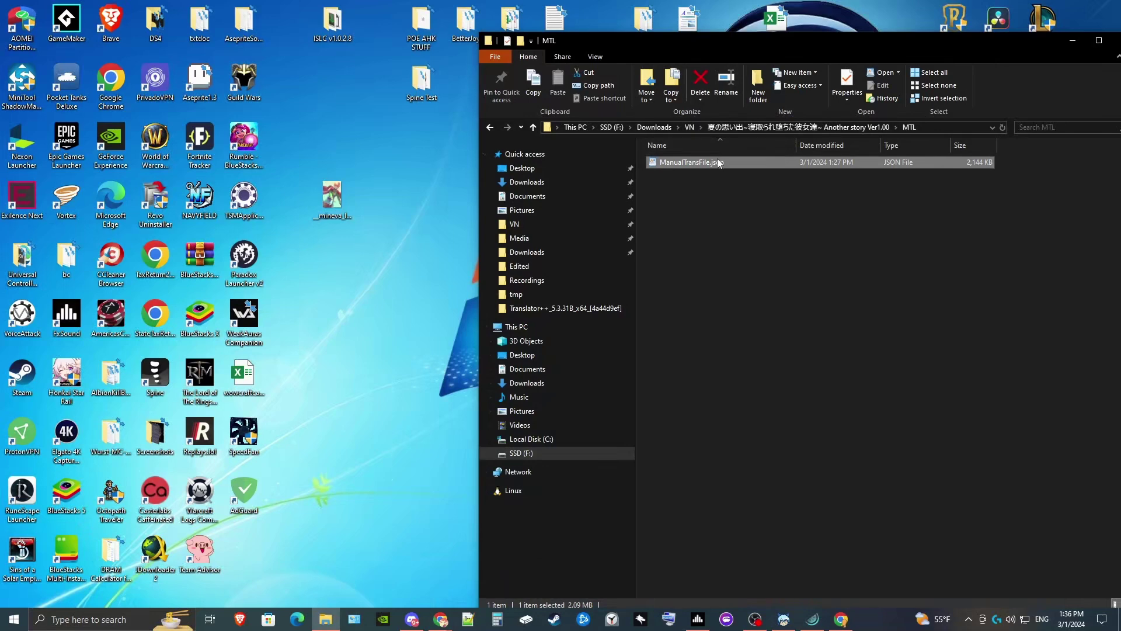
left_click_drag(798, 43, 538, 56)
right_click(472, 174)
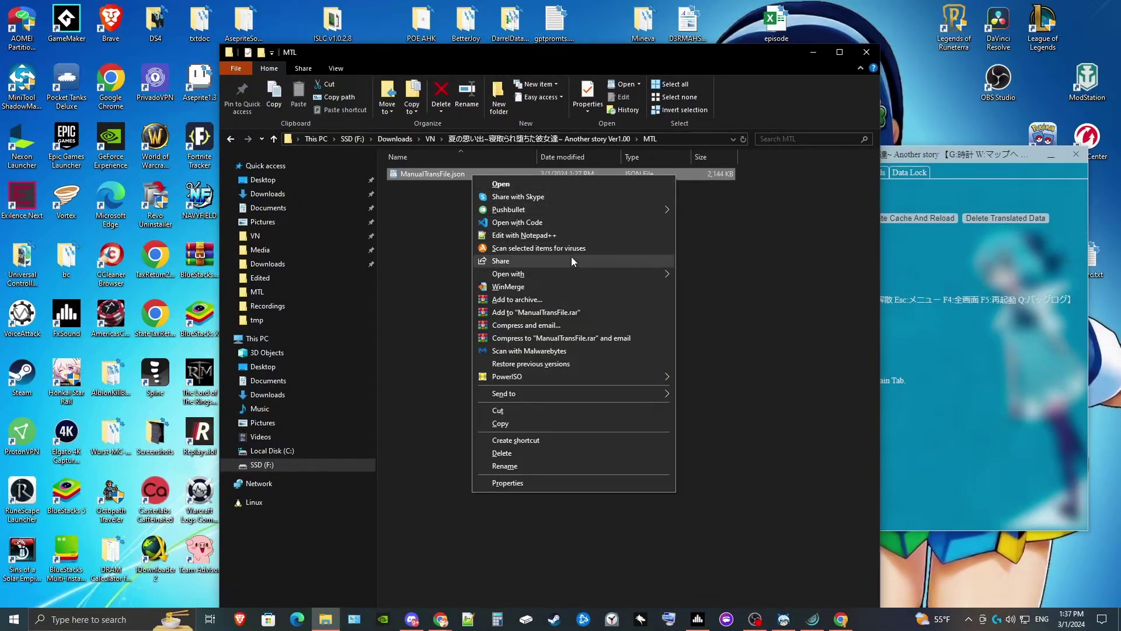
left_click(526, 235)
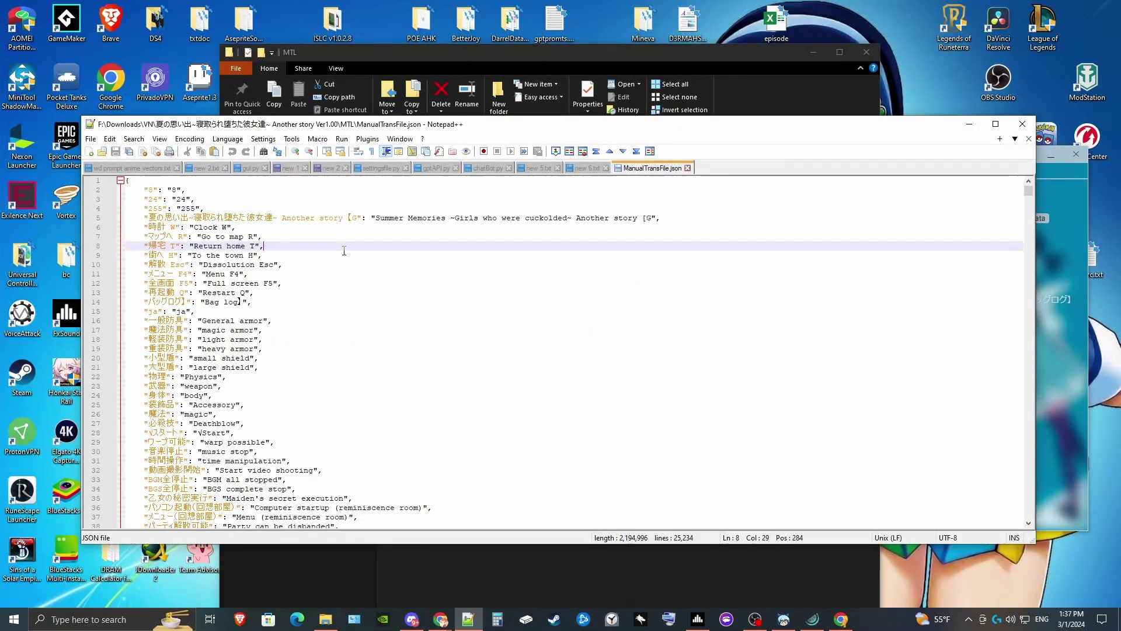
Replace the entire contents of ManualTransFile.json with the copied JSON, save the file, and close Notepad++
key("ctrl+a")
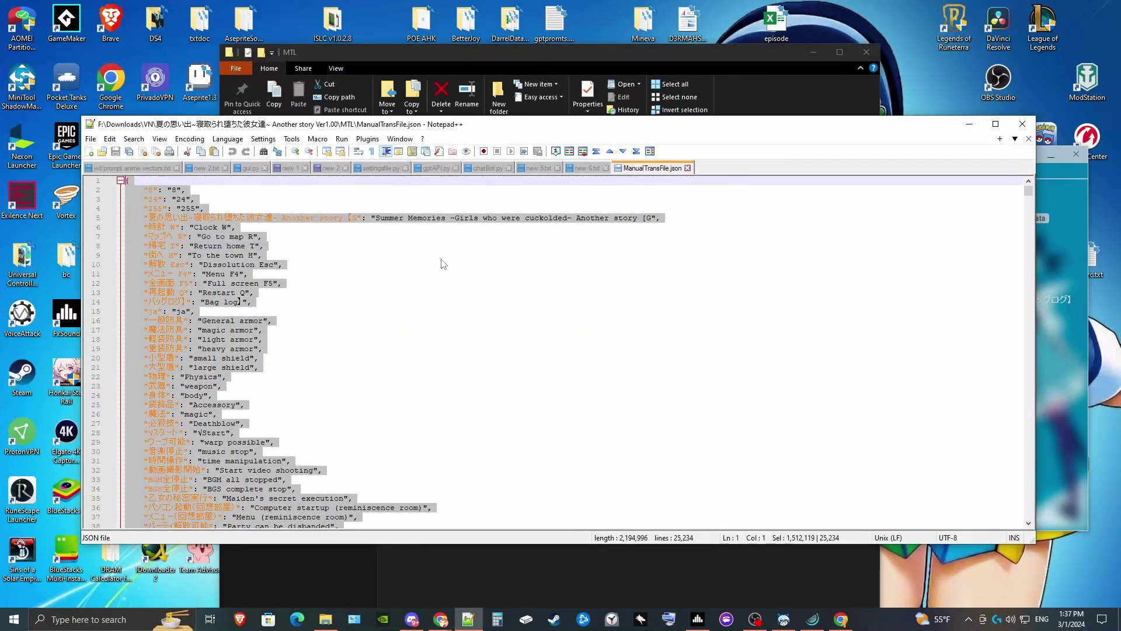
key("ctrl+v")
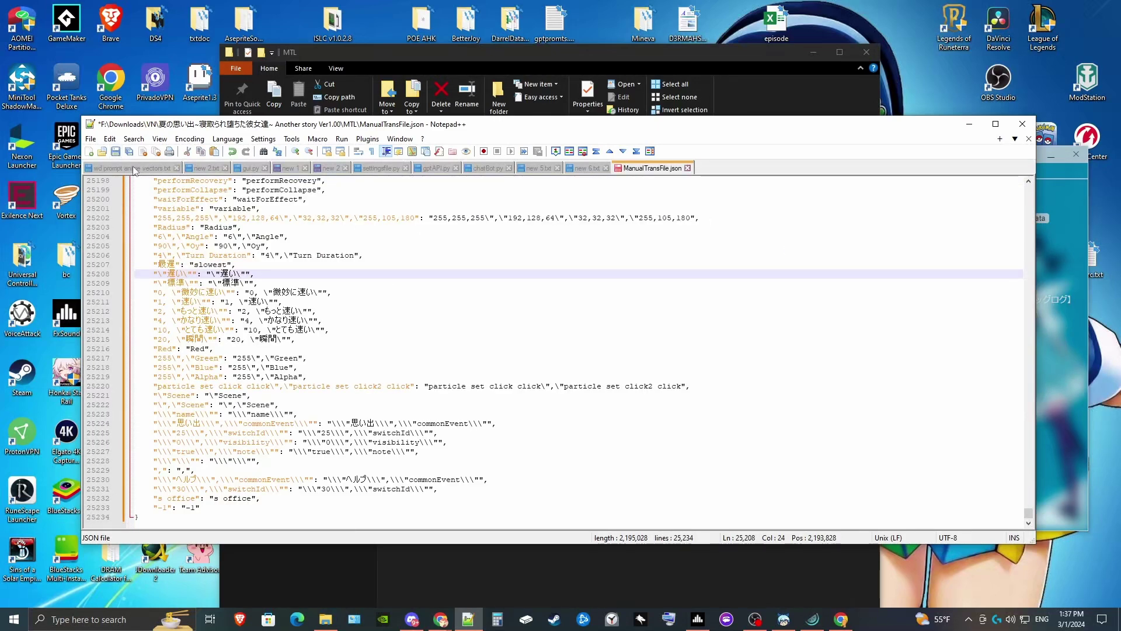
left_click(116, 154)
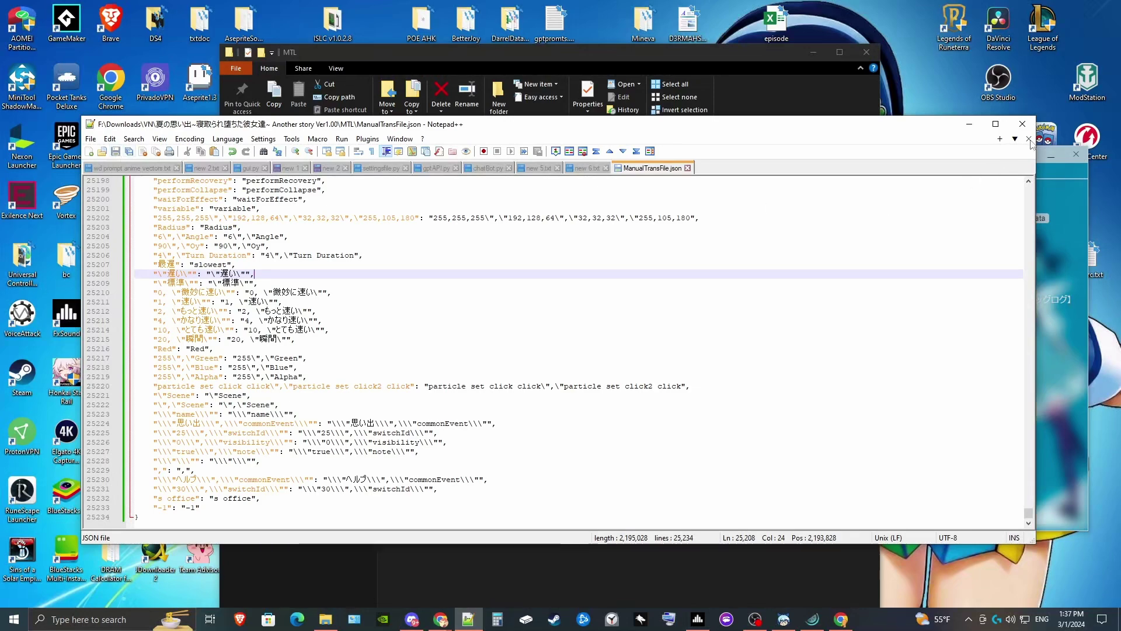
left_click(1022, 123)
Load the repaired translation file in MTool, switch to the game window, and start a new game
left_click(968, 418)
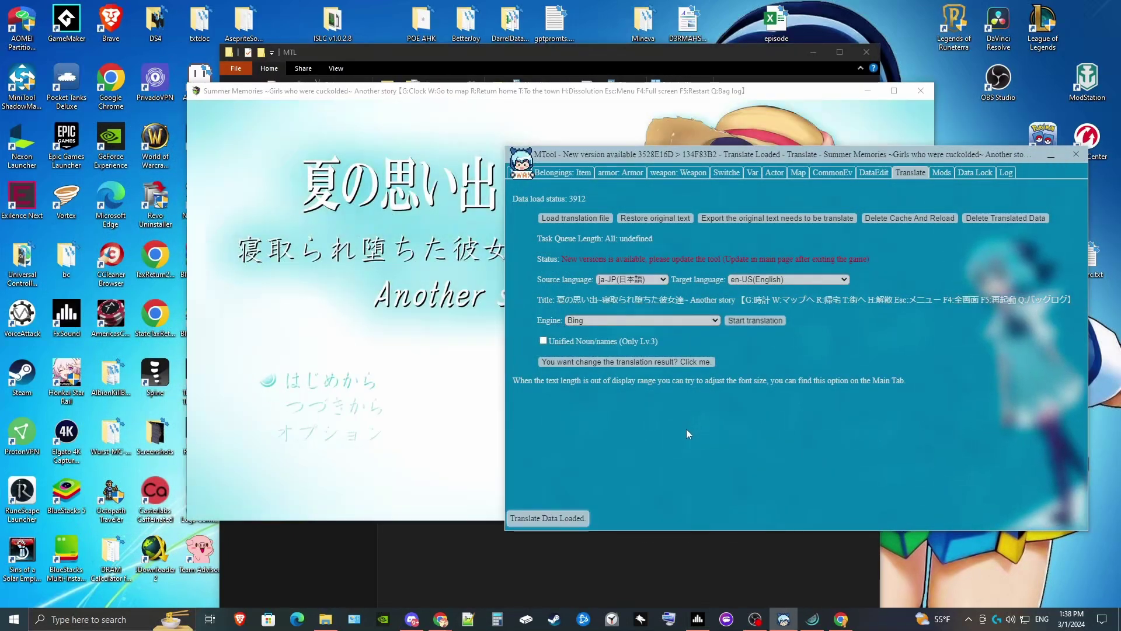
left_click(263, 282)
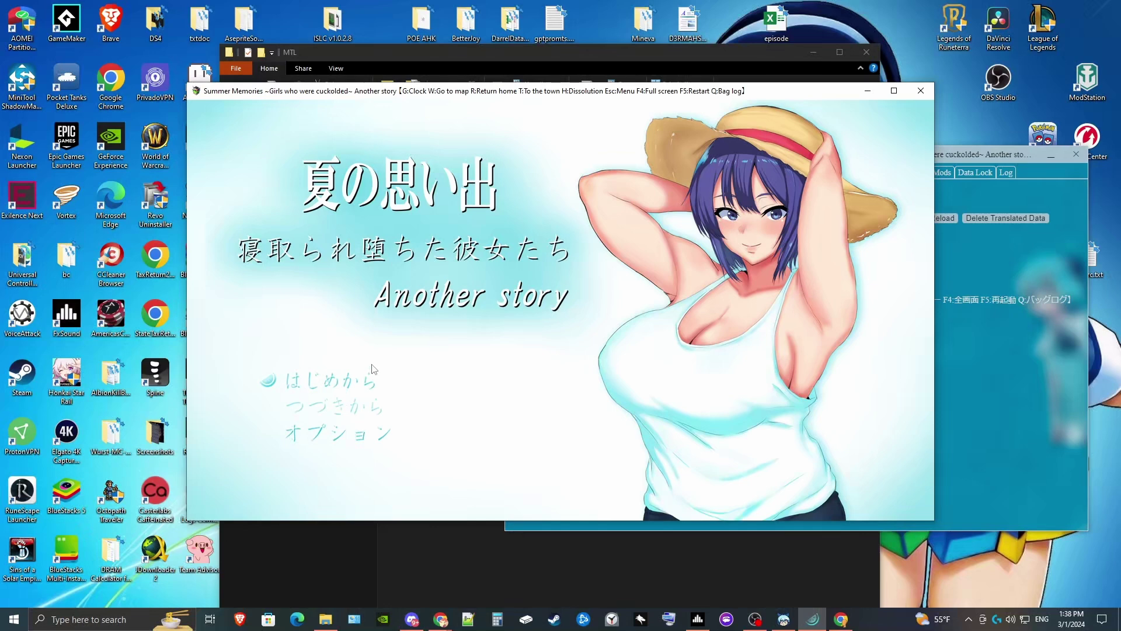
left_click(350, 377)
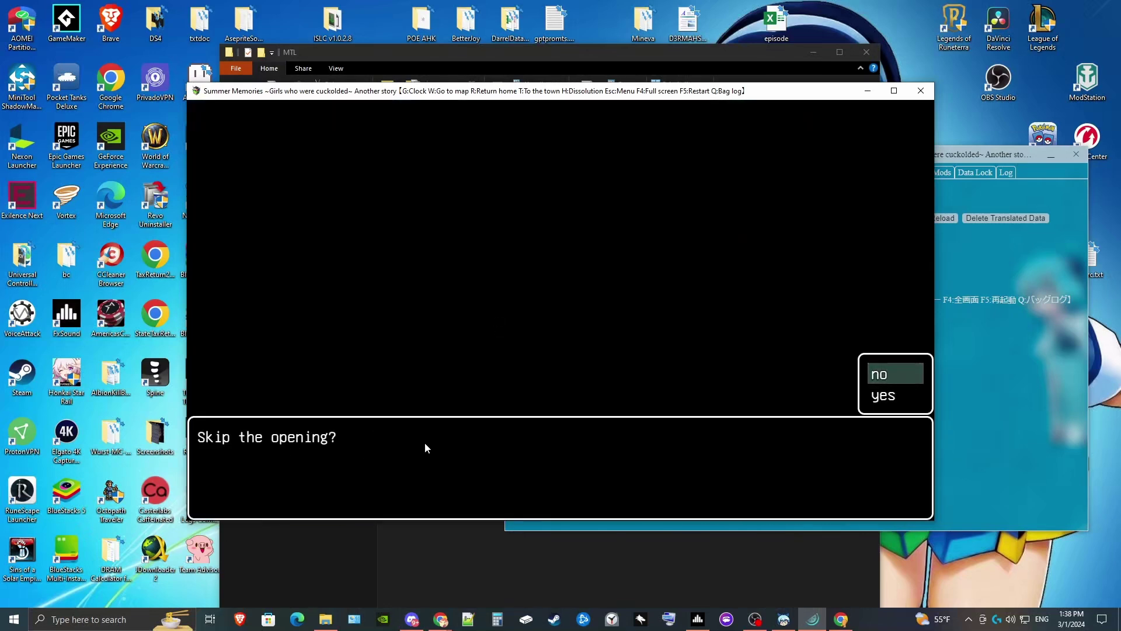
Skip the game's opening and advance the explanation dialogue to the hour-advance shortcut to check the translated text
left_click(894, 395)
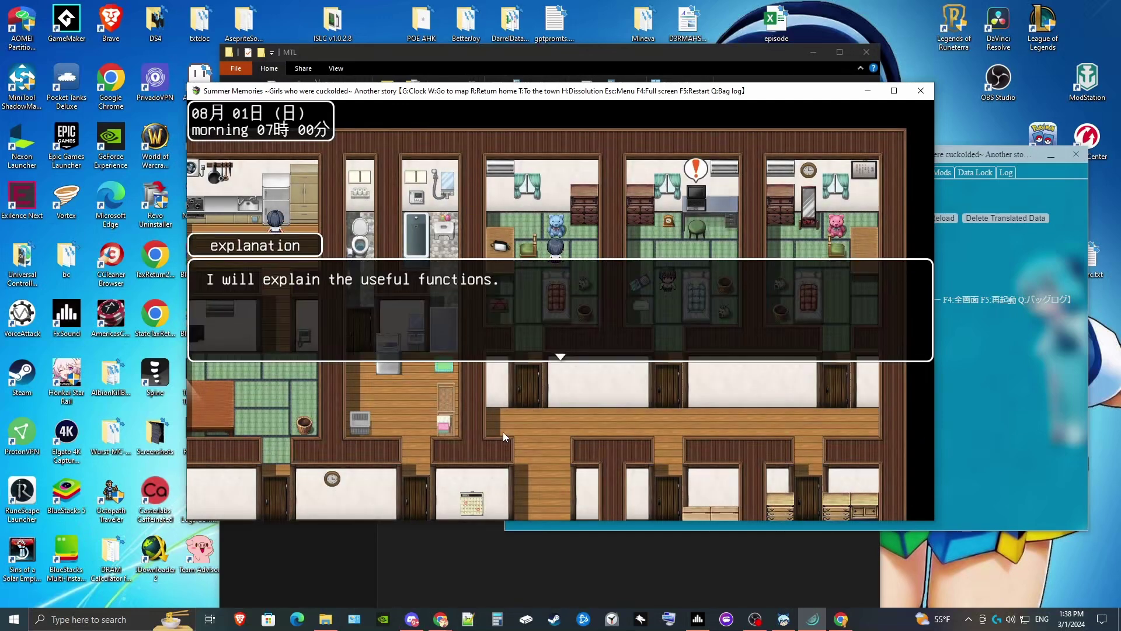
left_click(551, 325)
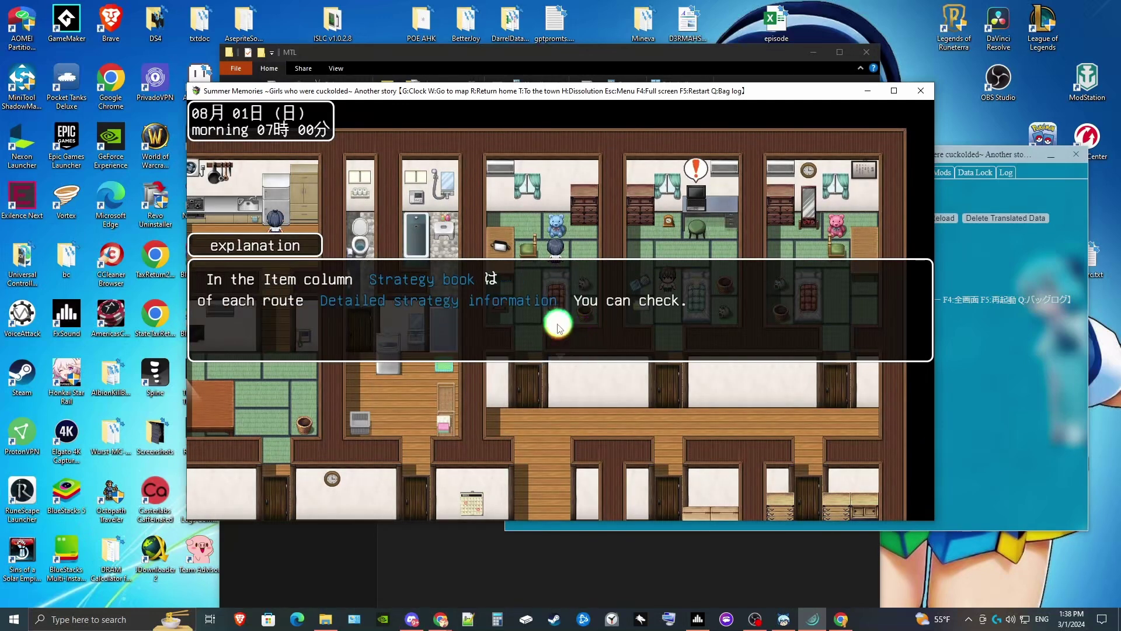
left_click(601, 334)
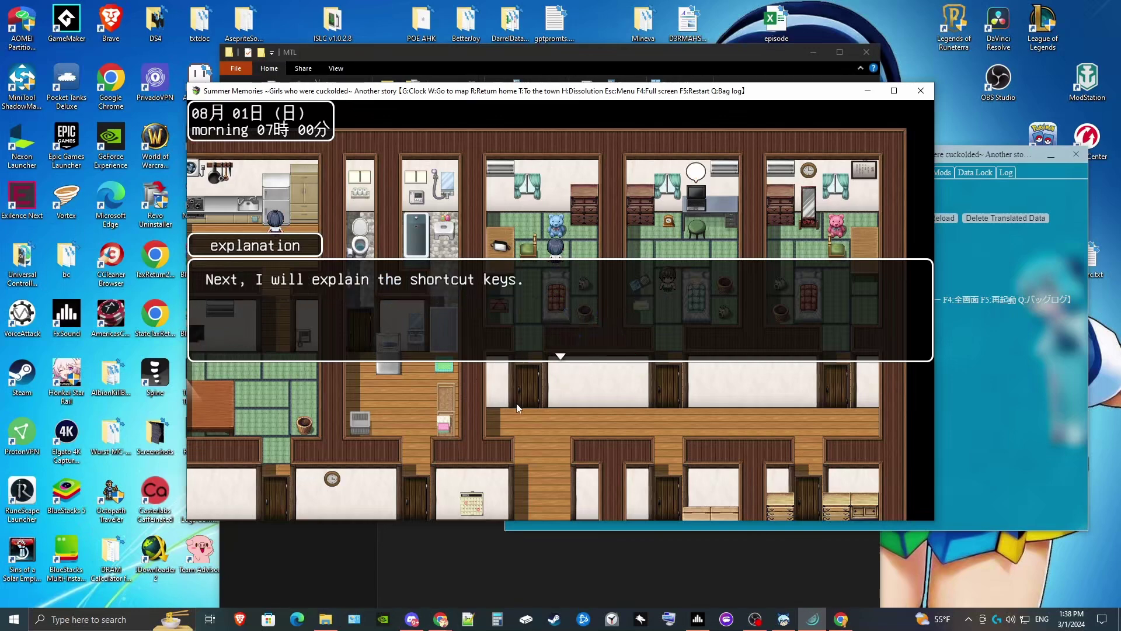
left_click(558, 329)
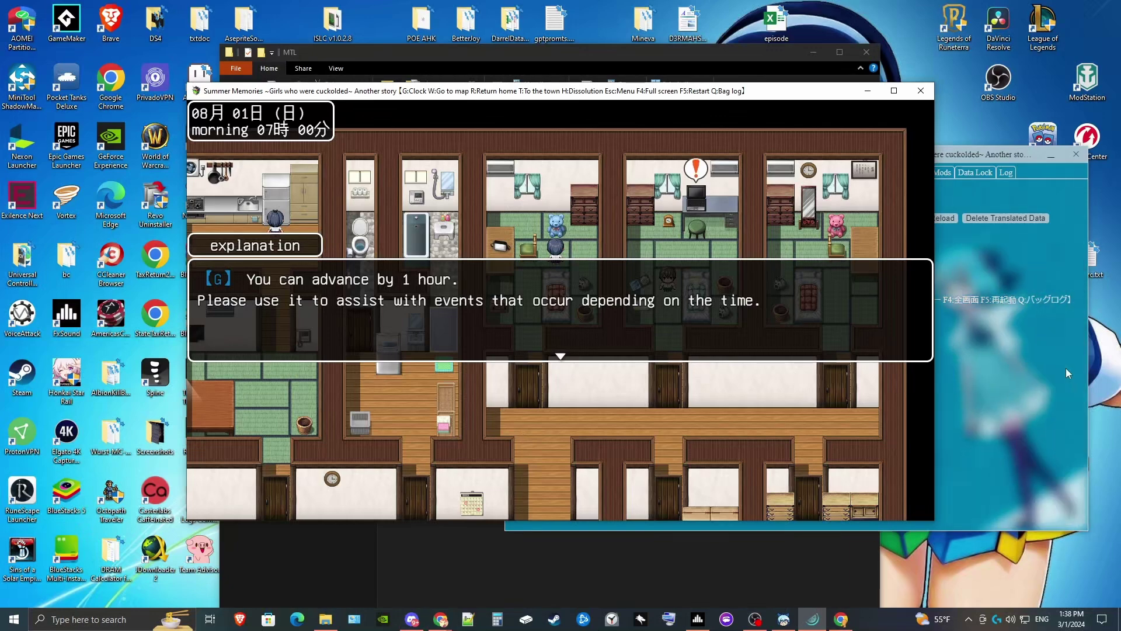
Switch to MTool and view the available translation engines, leaving Bing selected
left_click(1049, 368)
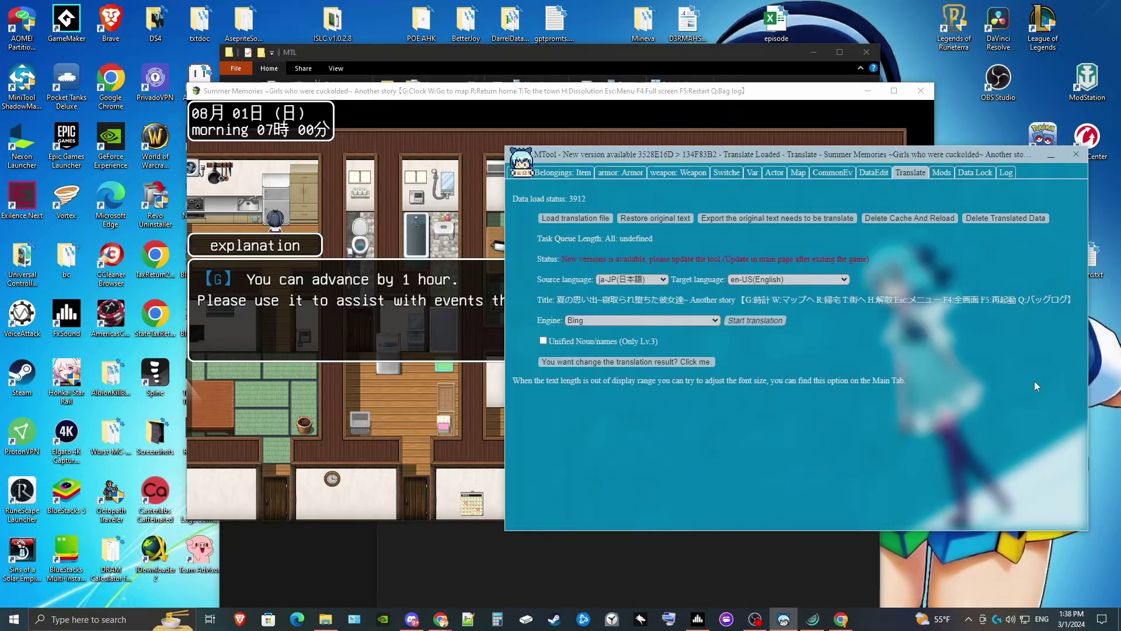
left_click(701, 319)
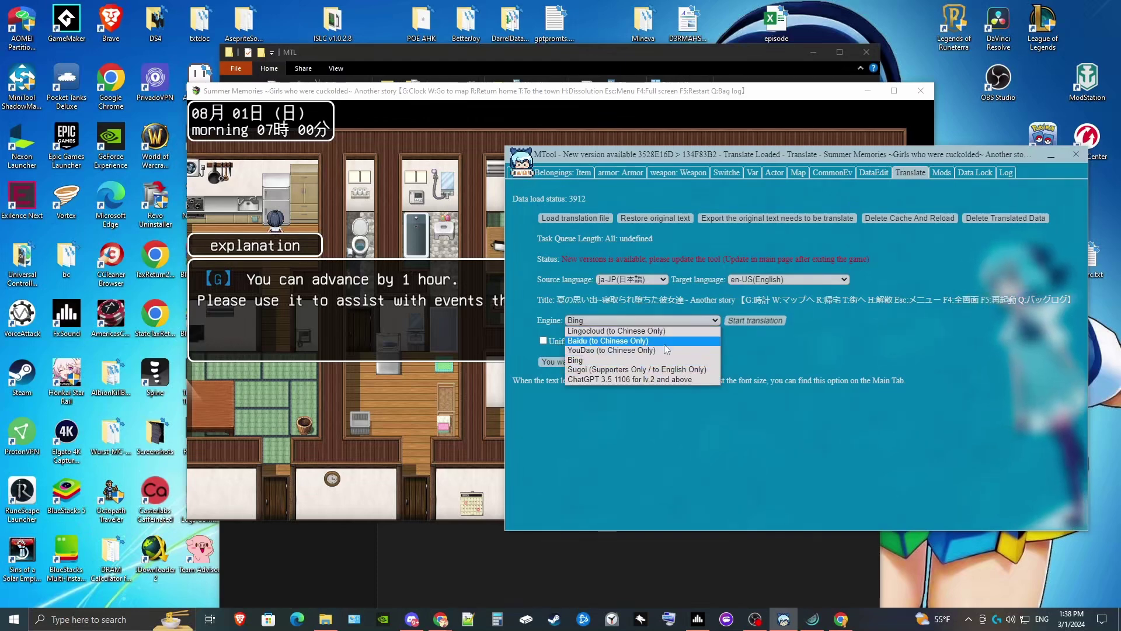
left_click(866, 407)
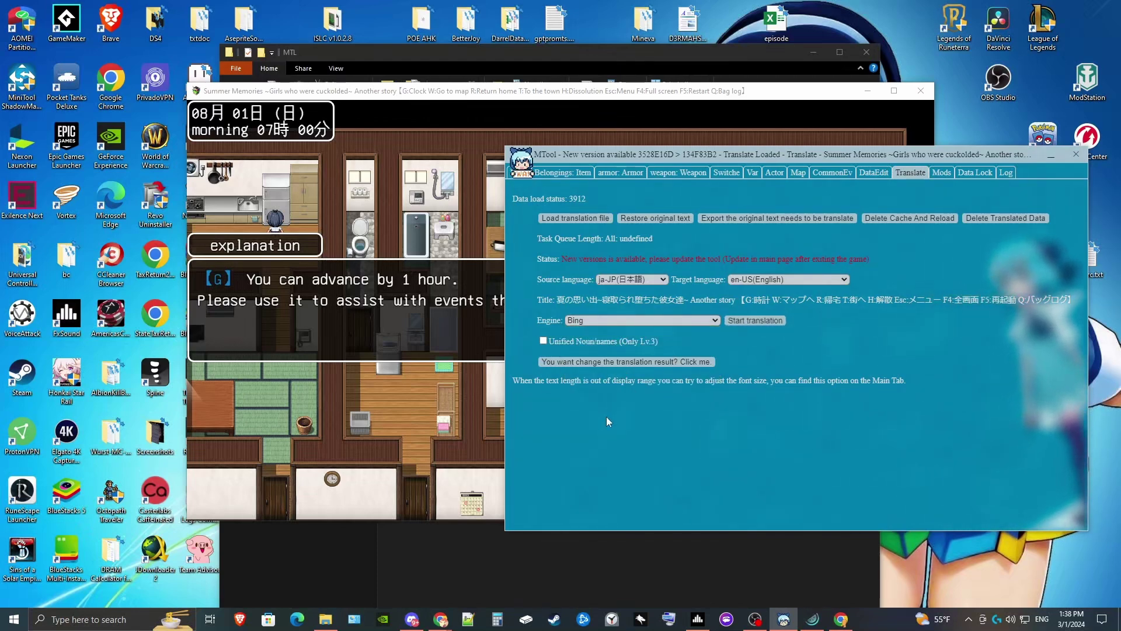